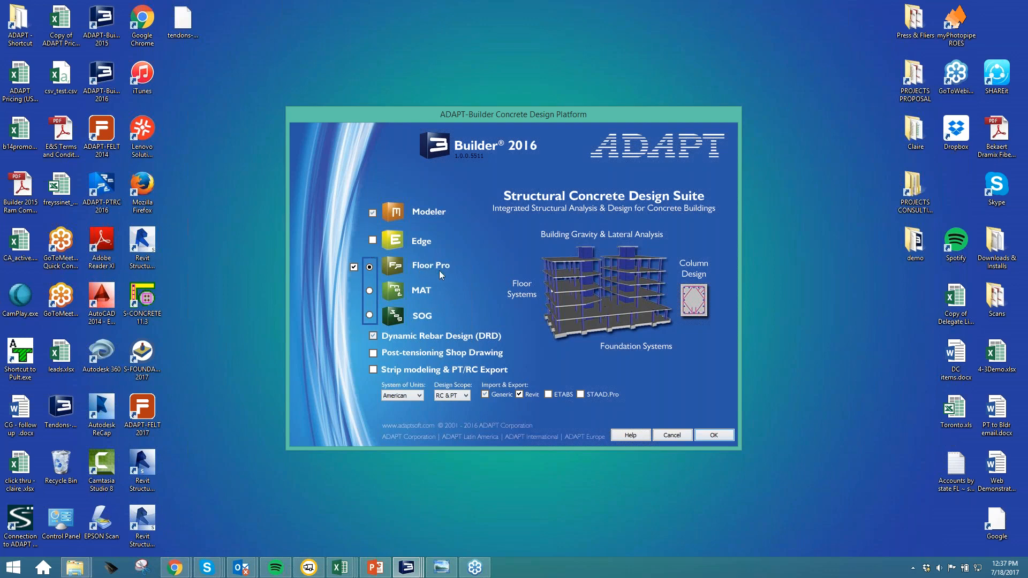
# Step: Open a new Floor Pro model and draw an irregular six-corner slab region
pyautogui.click(714, 436)
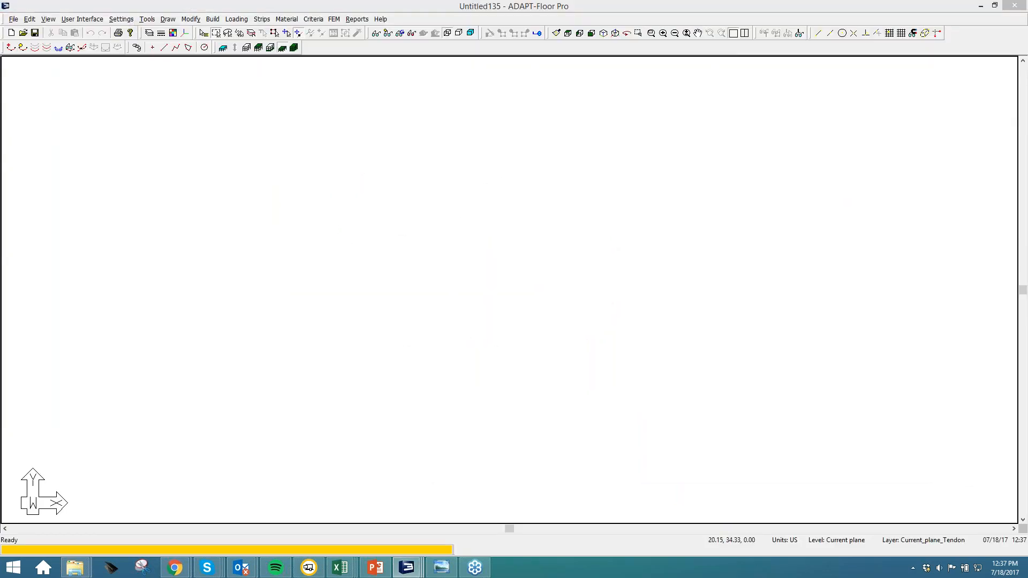
pyautogui.click(213, 19)
pyautogui.moveTo(229, 72)
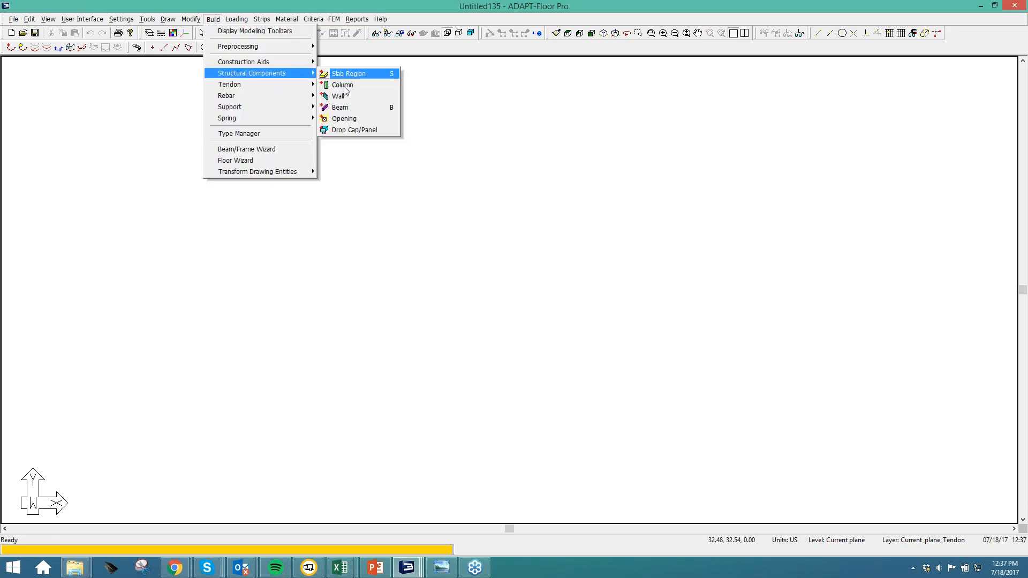
pyautogui.click(348, 72)
pyautogui.click(224, 403)
pyautogui.click(95, 290)
pyautogui.click(278, 145)
pyautogui.click(974, 145)
pyautogui.click(895, 431)
pyautogui.click(475, 500)
pyautogui.press('Return')
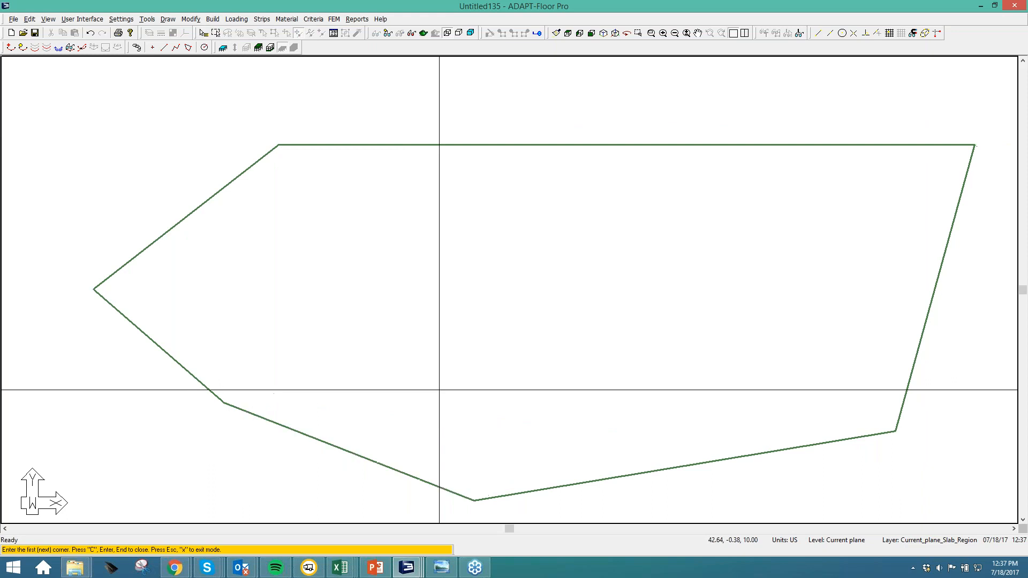
pyautogui.rightClick(374, 241)
pyautogui.click(383, 249)
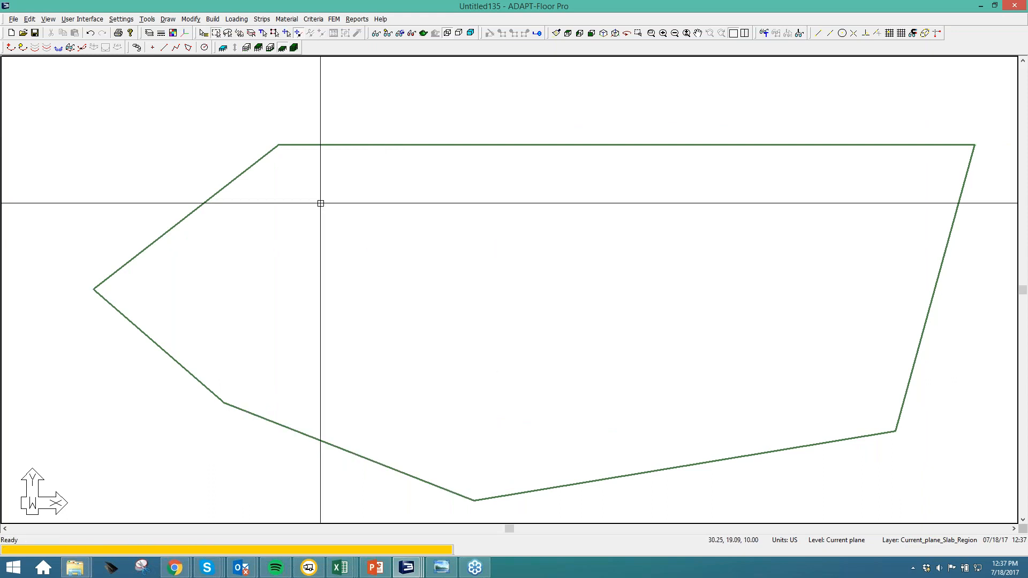
# Step: With endpoint and nearest snapping on, create a tendon from the slab's lower-left edge through three interior points to its right edge
pyautogui.click(11, 47)
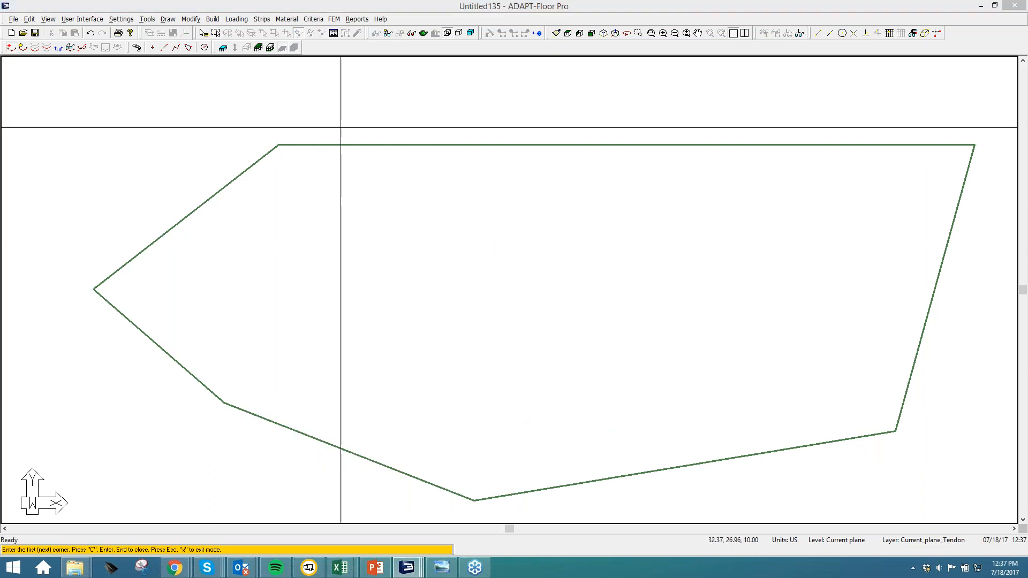
pyautogui.click(213, 19)
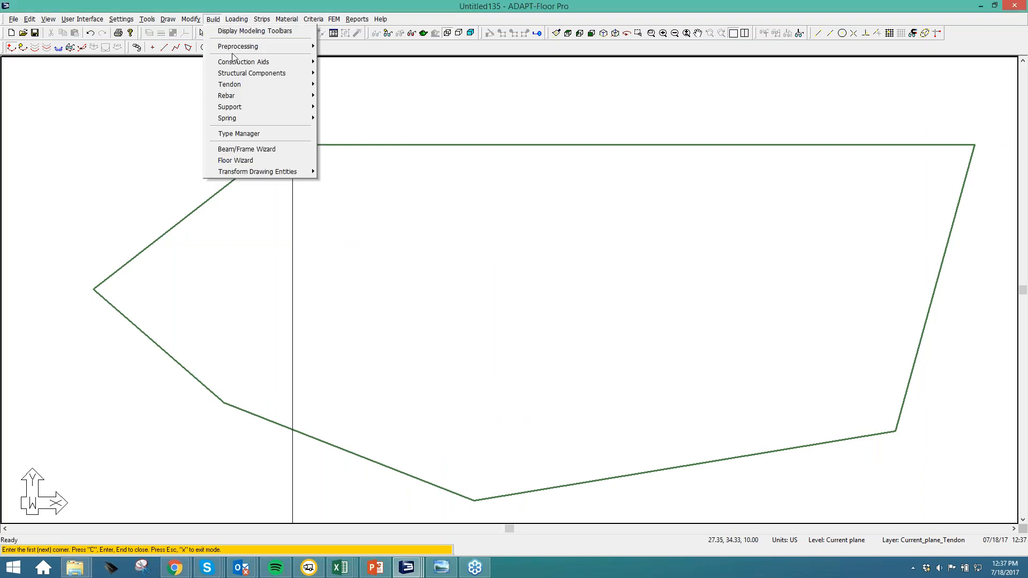
pyautogui.moveTo(235, 88)
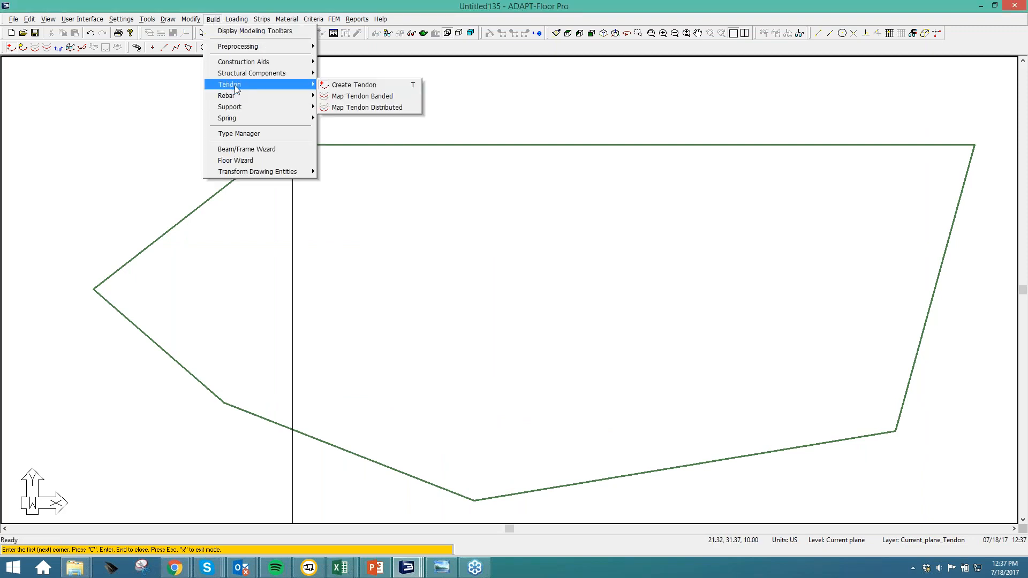
pyautogui.click(345, 87)
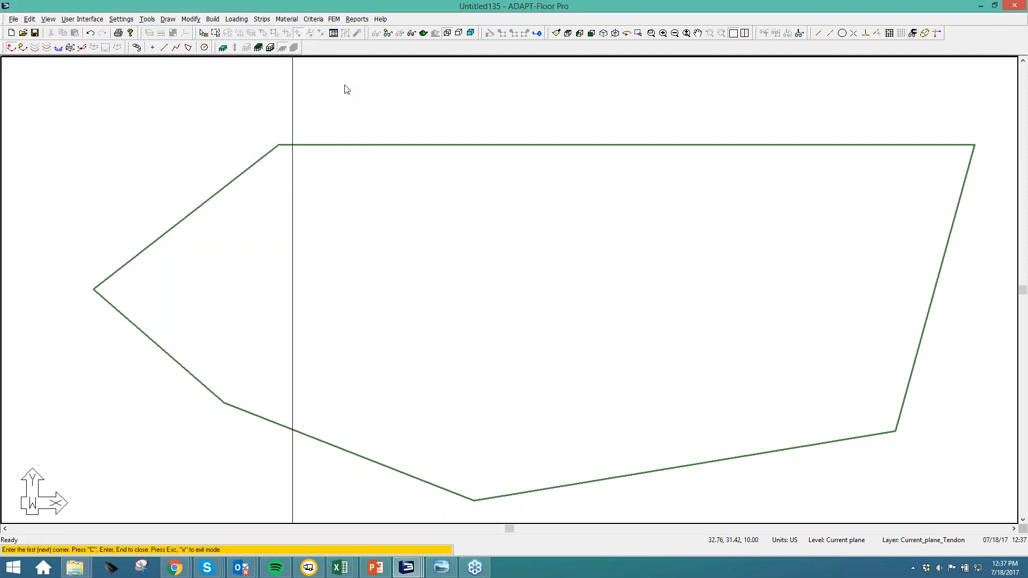
pyautogui.click(820, 34)
pyautogui.click(878, 35)
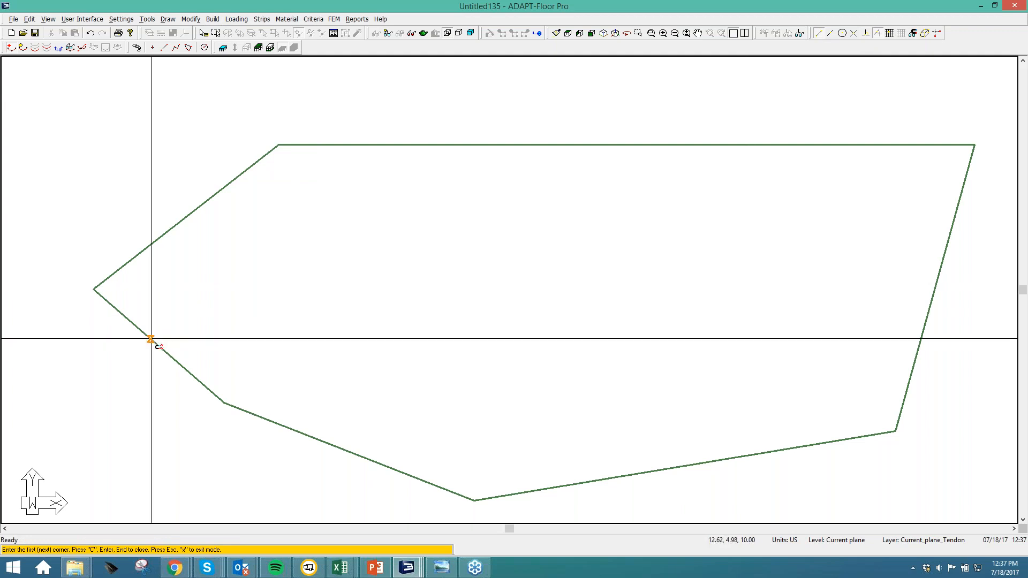
pyautogui.click(150, 338)
pyautogui.click(253, 224)
pyautogui.click(505, 341)
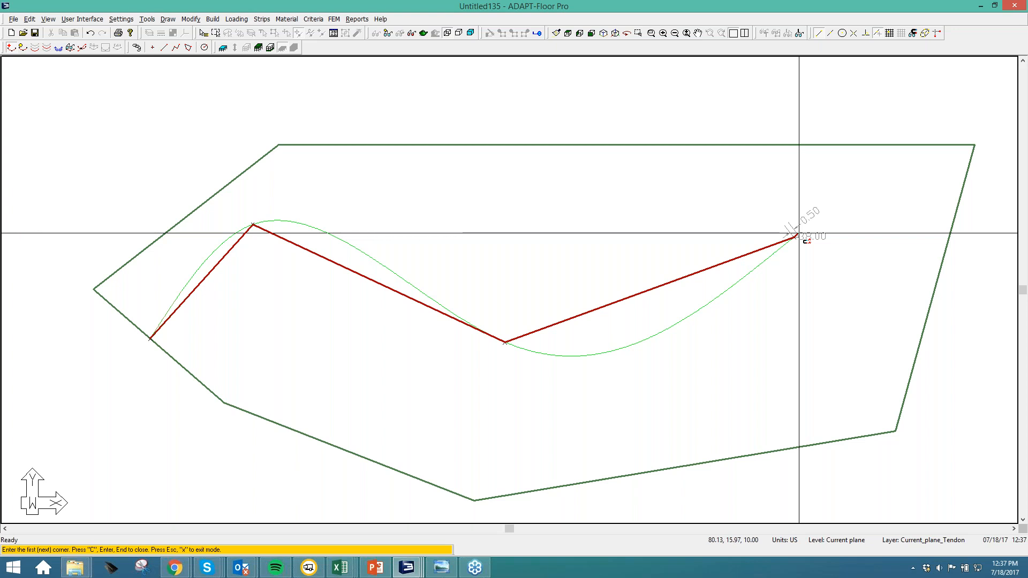
pyautogui.click(798, 236)
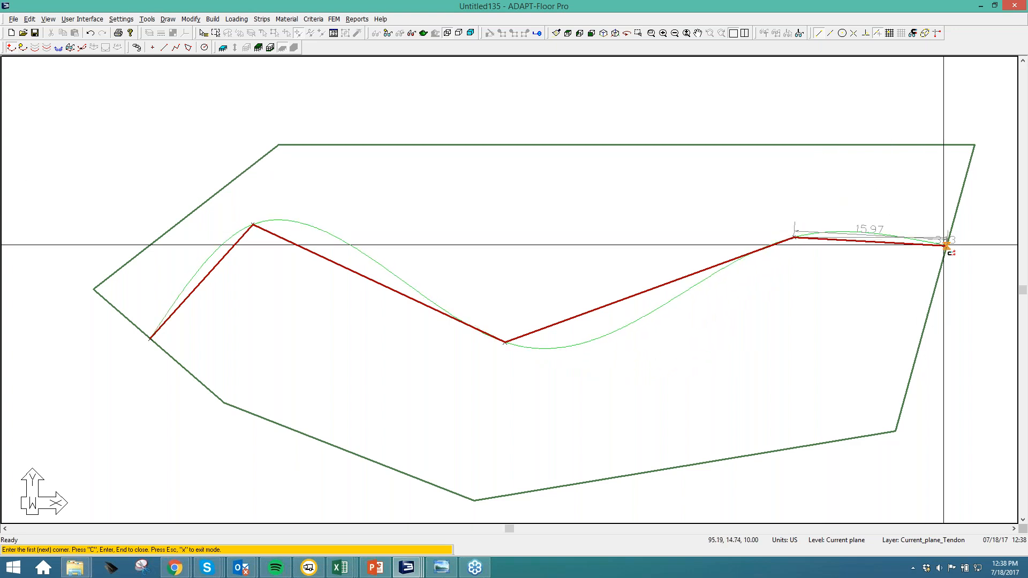
pyautogui.press('c')
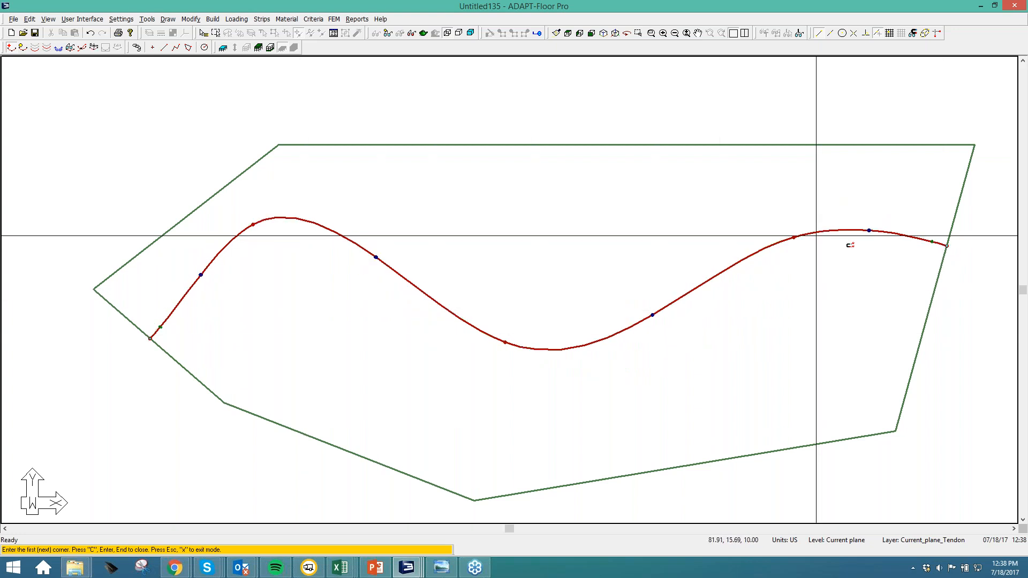
pyautogui.rightClick(313, 274)
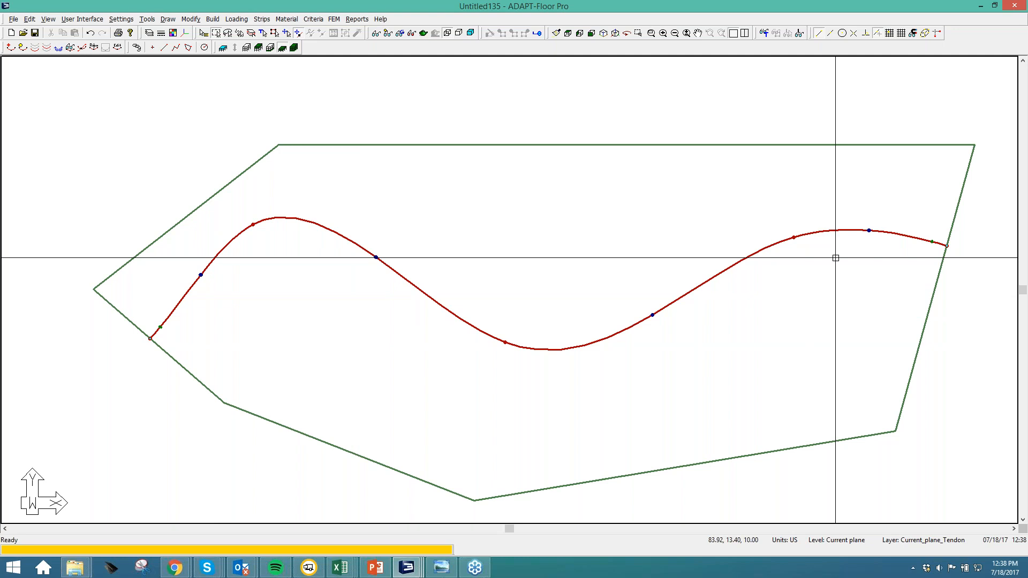
# Step: Turn off Show Spline Mode in the tendon settings so the tendon is drawn with straight segments
pyautogui.click(147, 18)
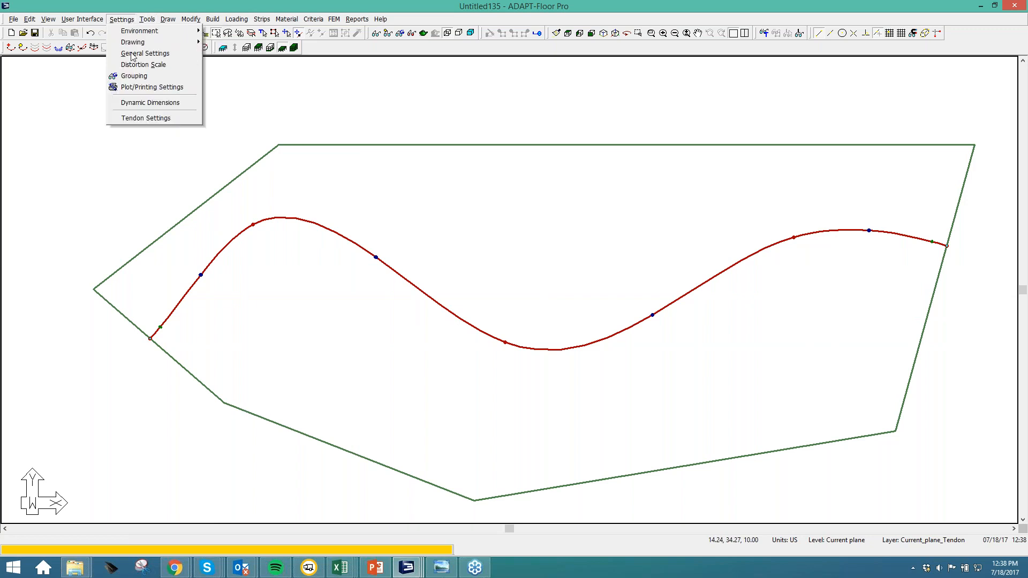
pyautogui.click(176, 118)
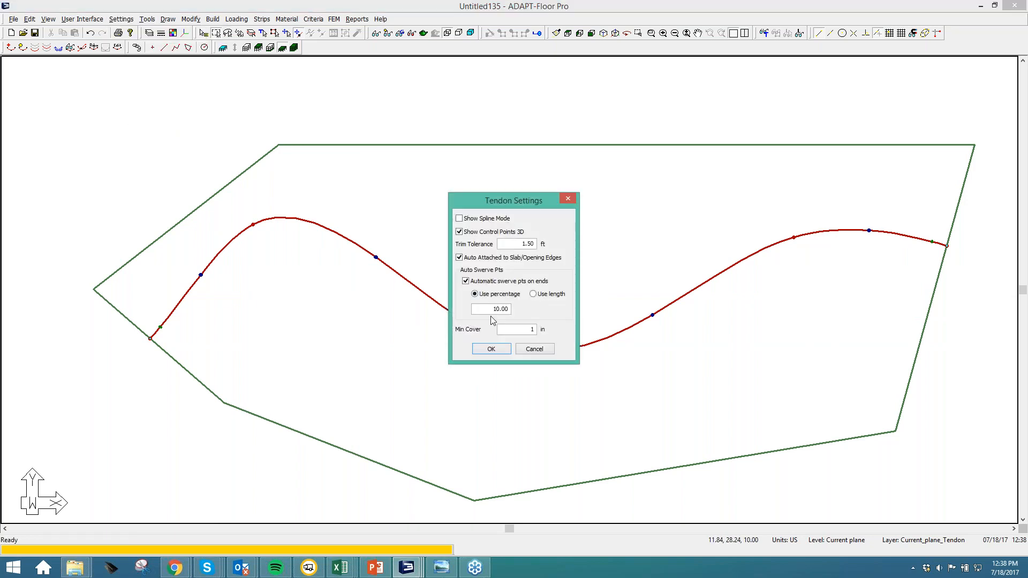
pyautogui.press('Return')
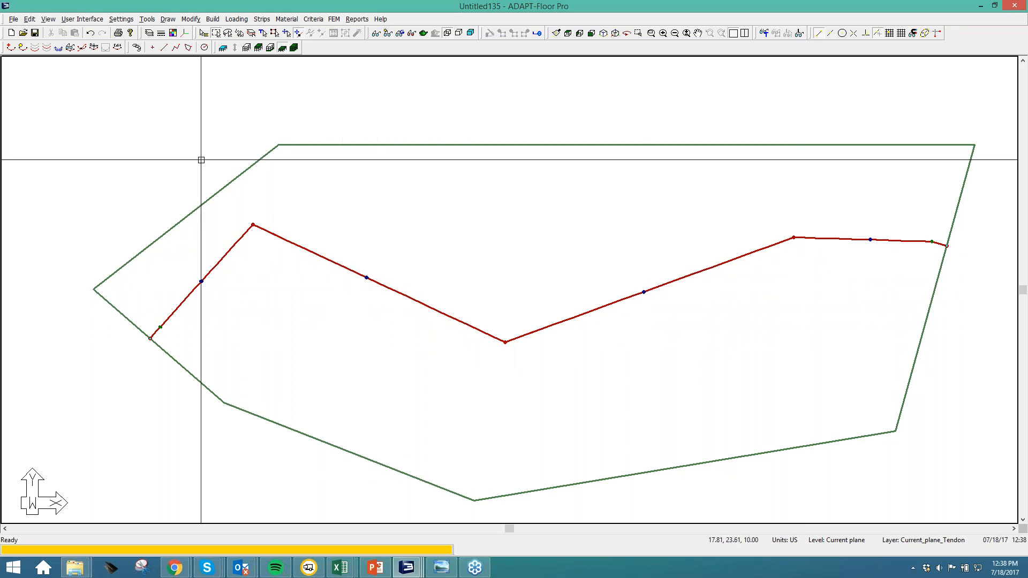
# Step: Turn Show Spline Mode back on in the tendon settings
pyautogui.click(121, 19)
pyautogui.click(143, 117)
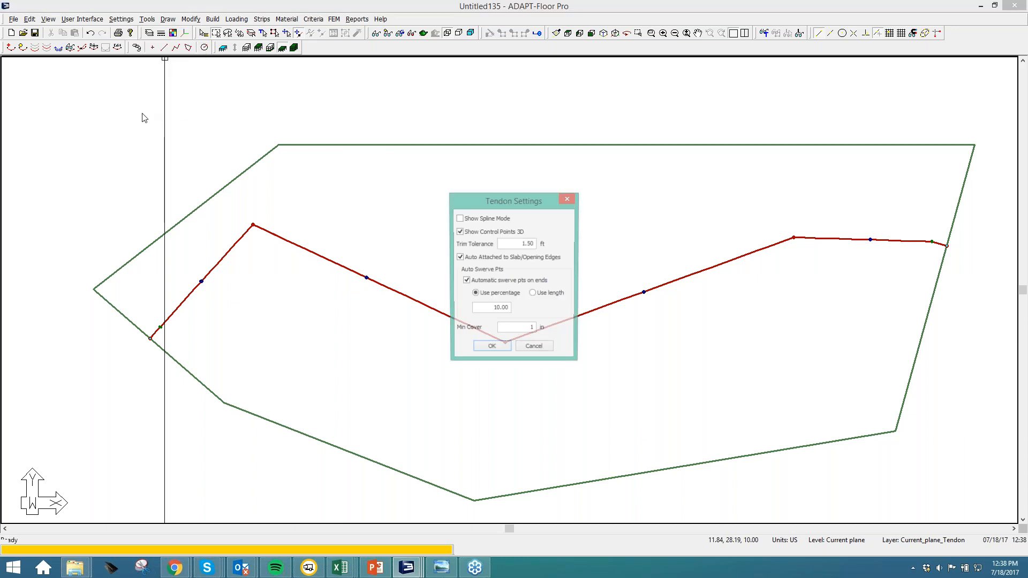
pyautogui.click(491, 349)
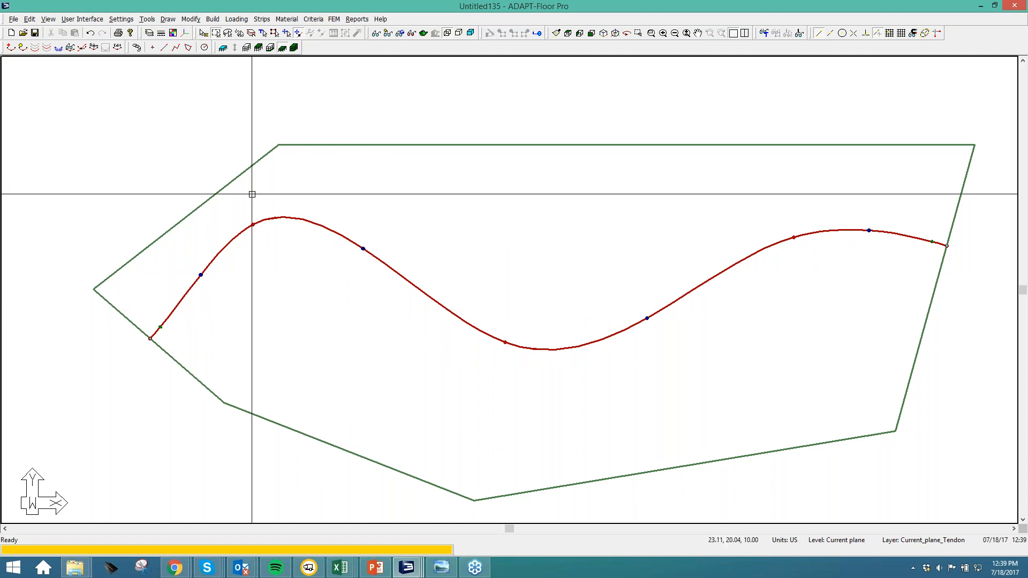
# Step: Review the edge attachment and automatic swerve point settings for tendons, and examine the tendon's left end at the slab edge
pyautogui.click(133, 20)
pyautogui.click(144, 118)
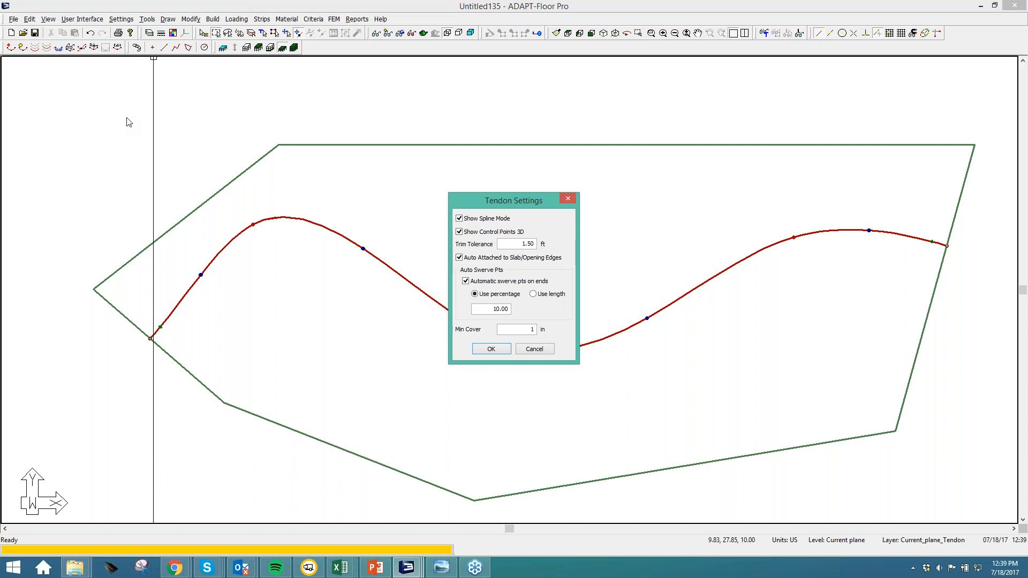
pyautogui.moveTo(487, 206); pyautogui.dragTo(494, 103)
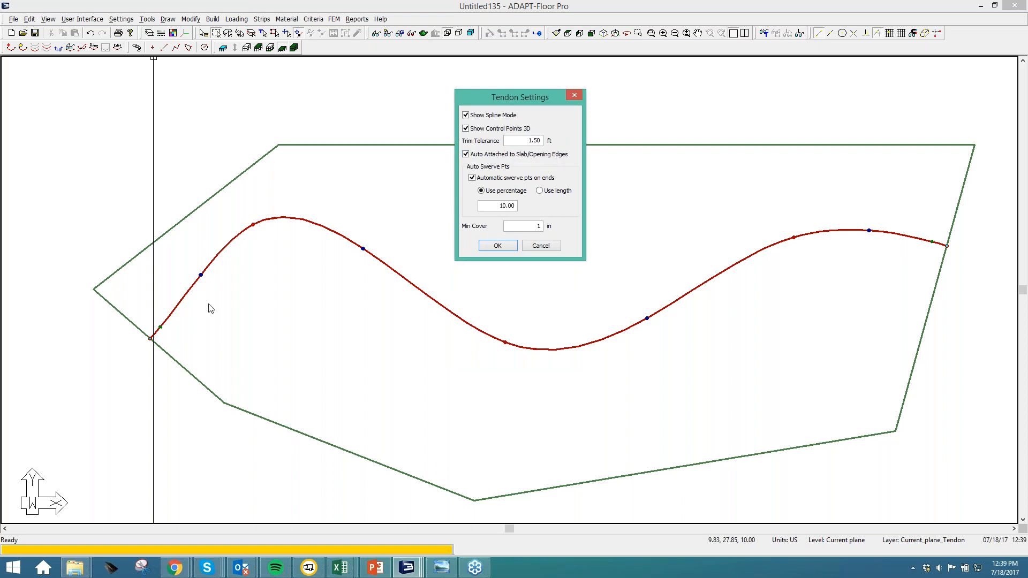
pyautogui.click(497, 245)
pyautogui.scroll(2, 242, 324)
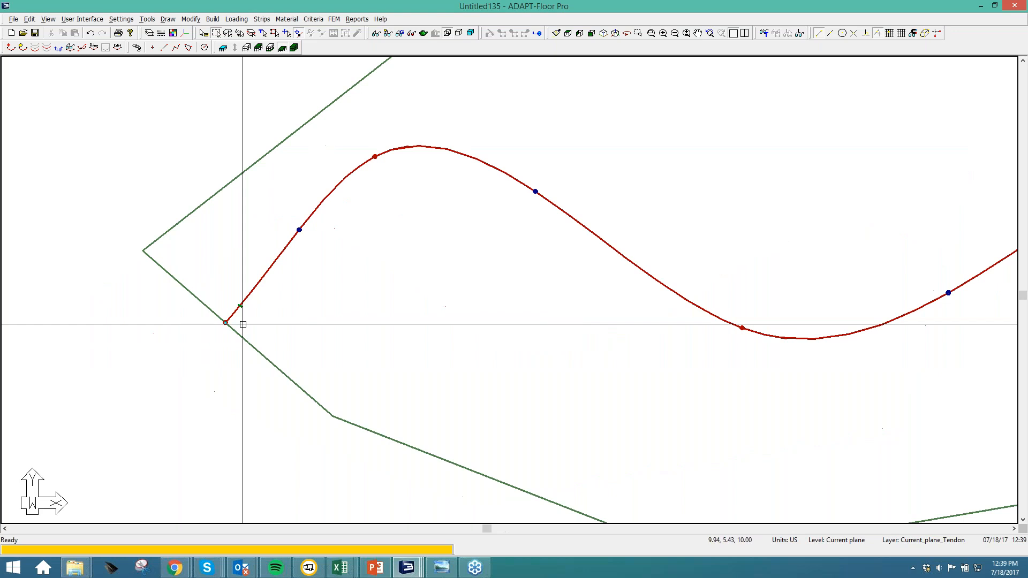
pyautogui.scroll(3, 243, 324)
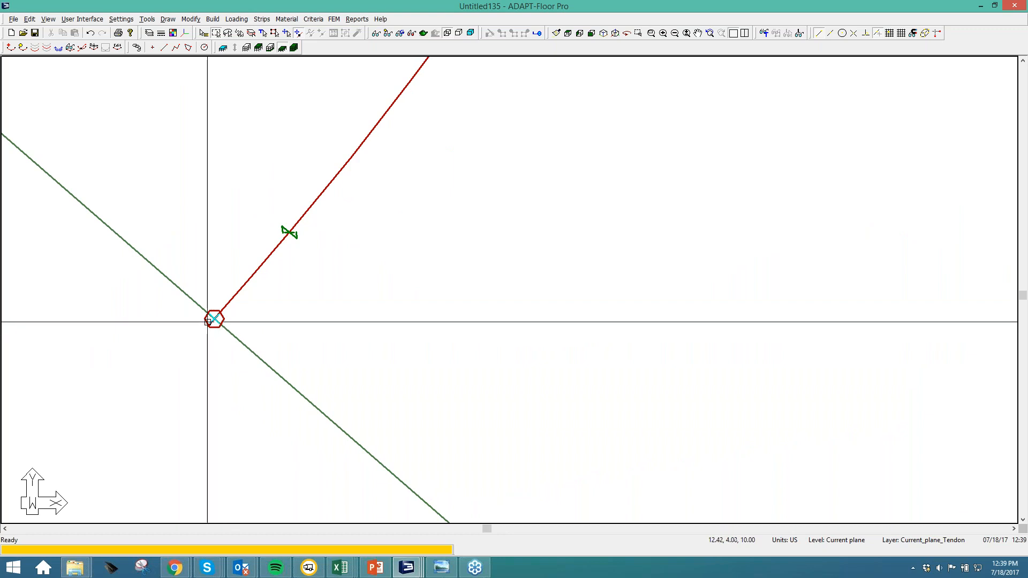
pyautogui.scroll(-5, 207, 321)
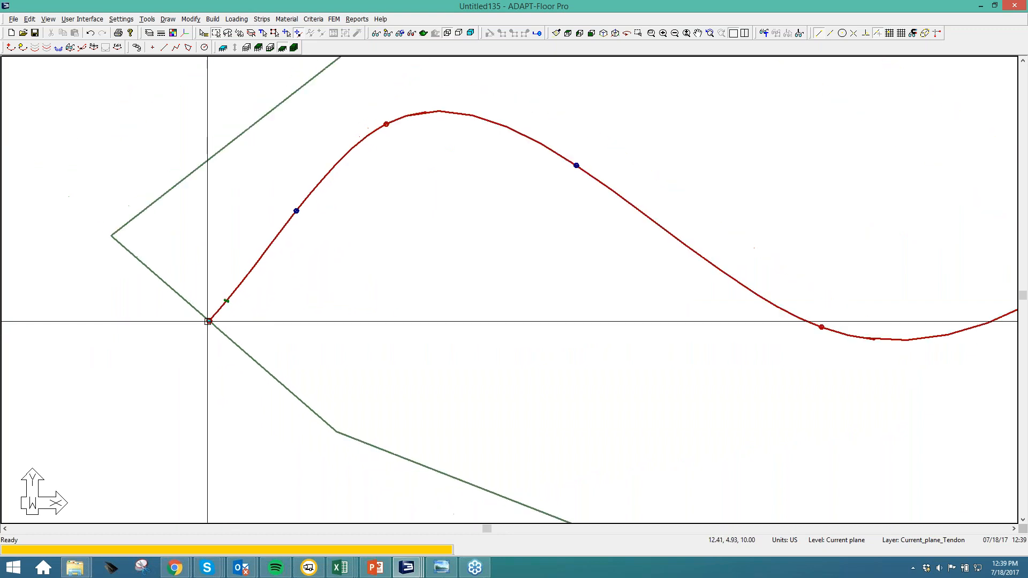
# Step: Move the slab's lower-left corner slightly outward and then inward to test the tendon end's attachment to the edge
pyautogui.moveTo(227, 320); pyautogui.dragTo(209, 341, button='middle')
pyautogui.scroll(-1, 209, 342)
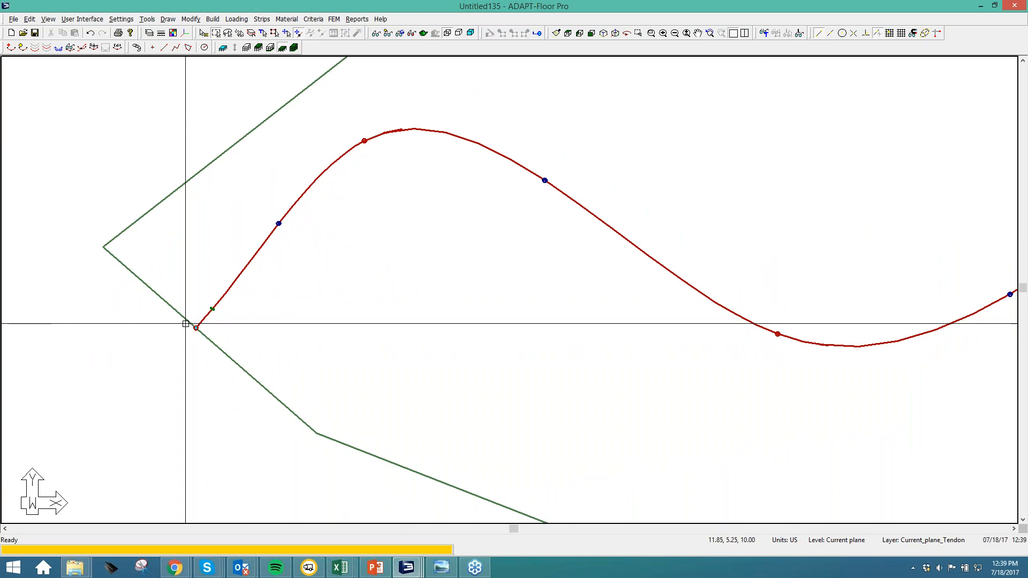
pyautogui.moveTo(154, 312); pyautogui.dragTo(99, 294, button='middle')
pyautogui.scroll(-1, 98, 273)
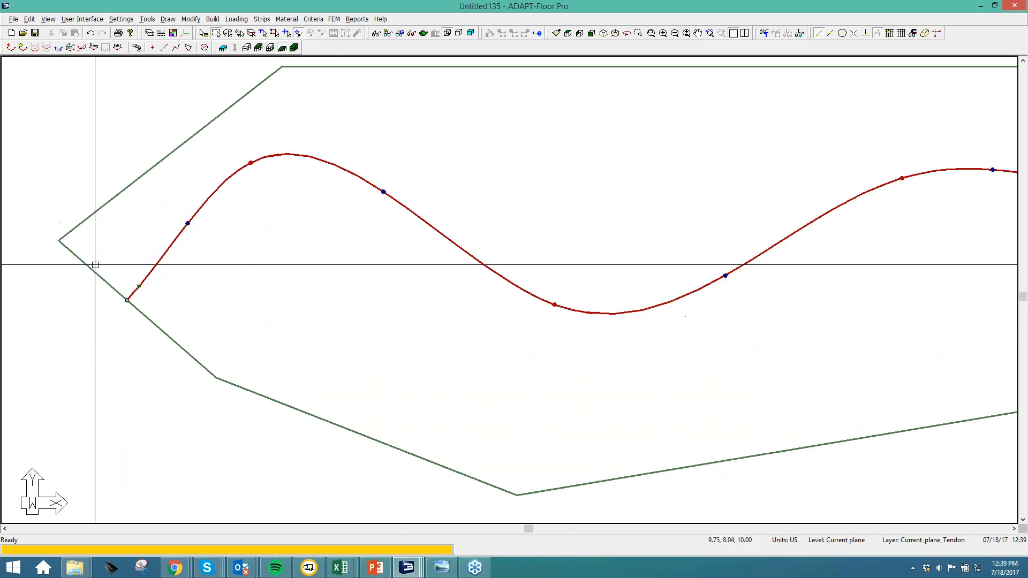
pyautogui.click(96, 264)
pyautogui.moveTo(216, 378); pyautogui.dragTo(202, 419)
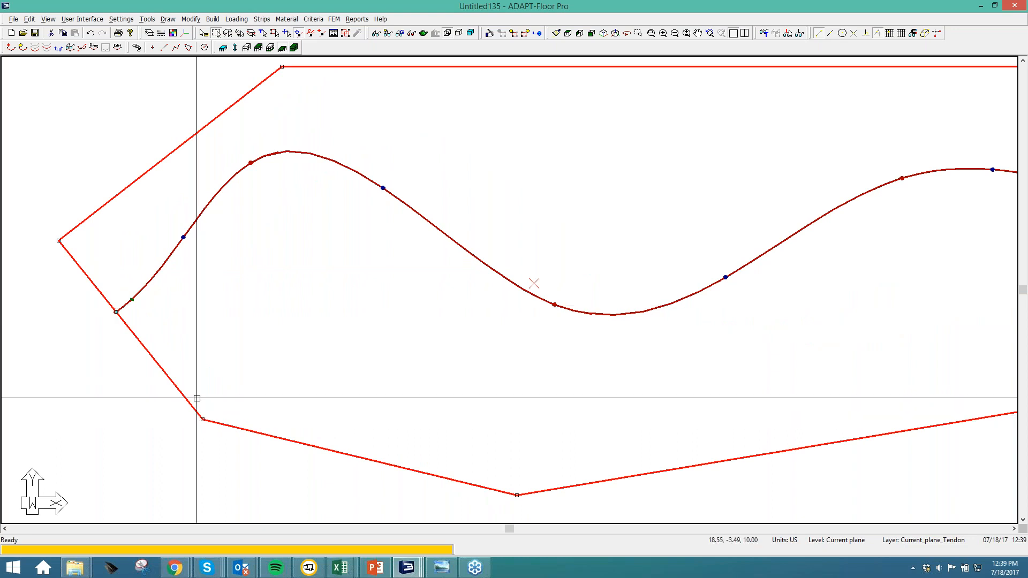
pyautogui.moveTo(203, 420); pyautogui.dragTo(149, 338)
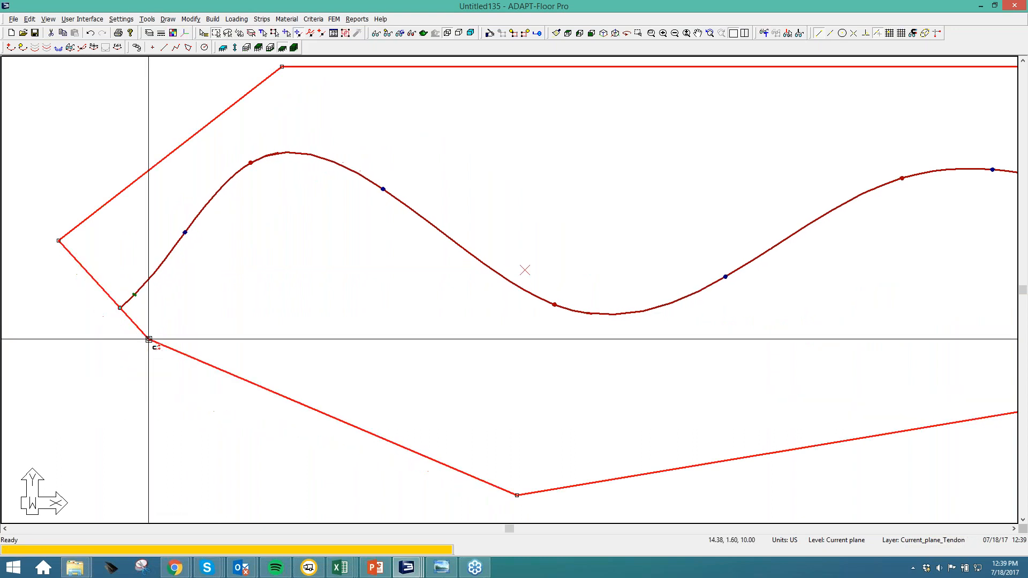
# Step: Move the slab's lower-left corner down and to the right, then up toward the slab interior
pyautogui.scroll(-2, 149, 339)
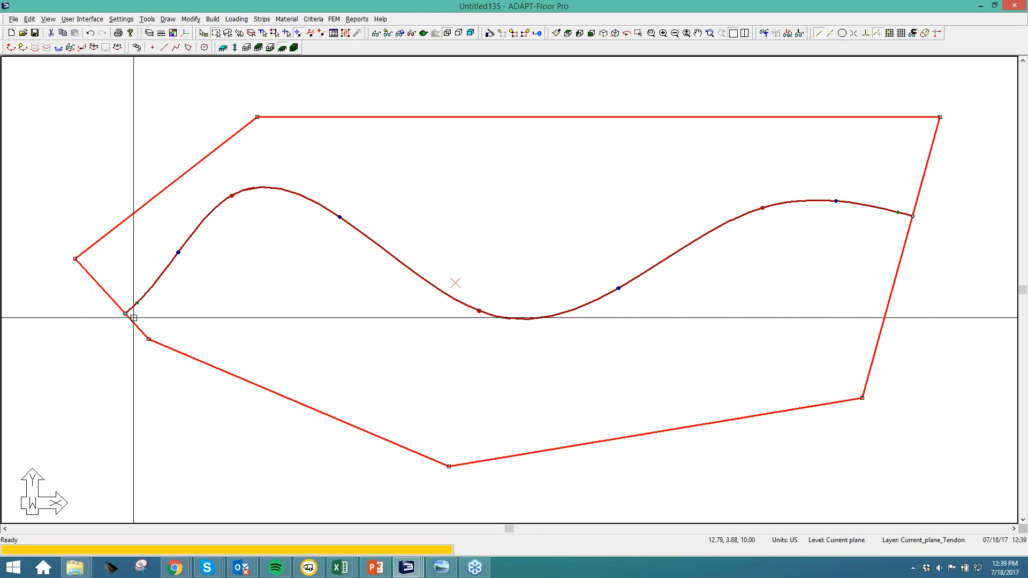
pyautogui.click(149, 339)
pyautogui.click(209, 391)
pyautogui.click(209, 391)
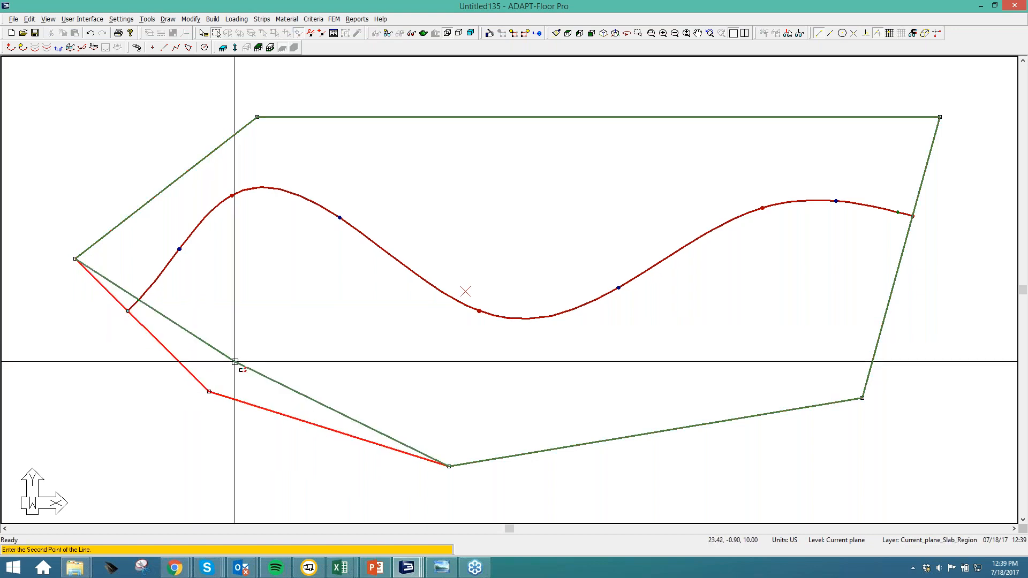
pyautogui.click(234, 362)
# Step: Review the tendon's end attachment properties and move its left end point off the slab edge into the slab interior
pyautogui.doubleClick(165, 261)
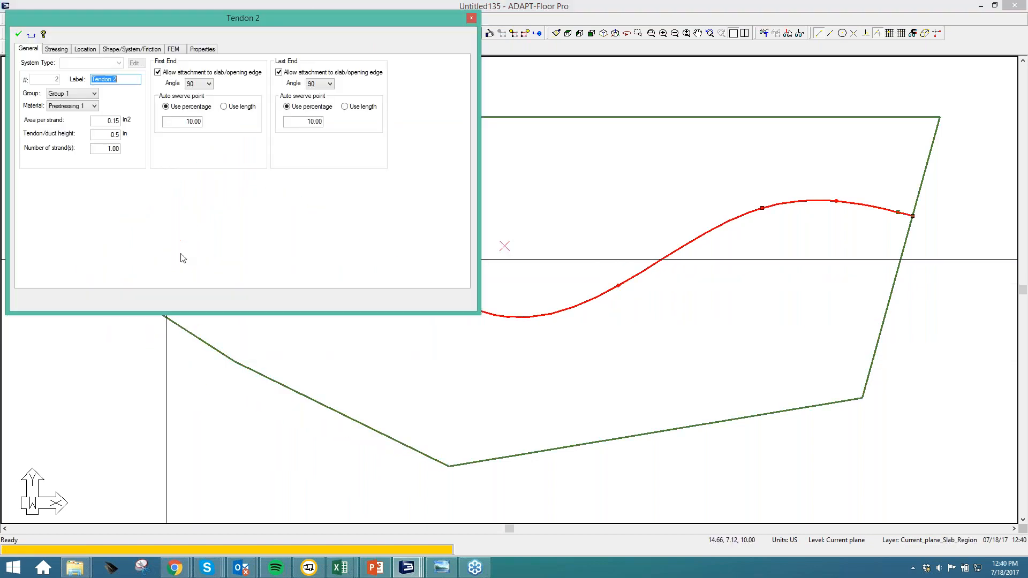
pyautogui.click(471, 18)
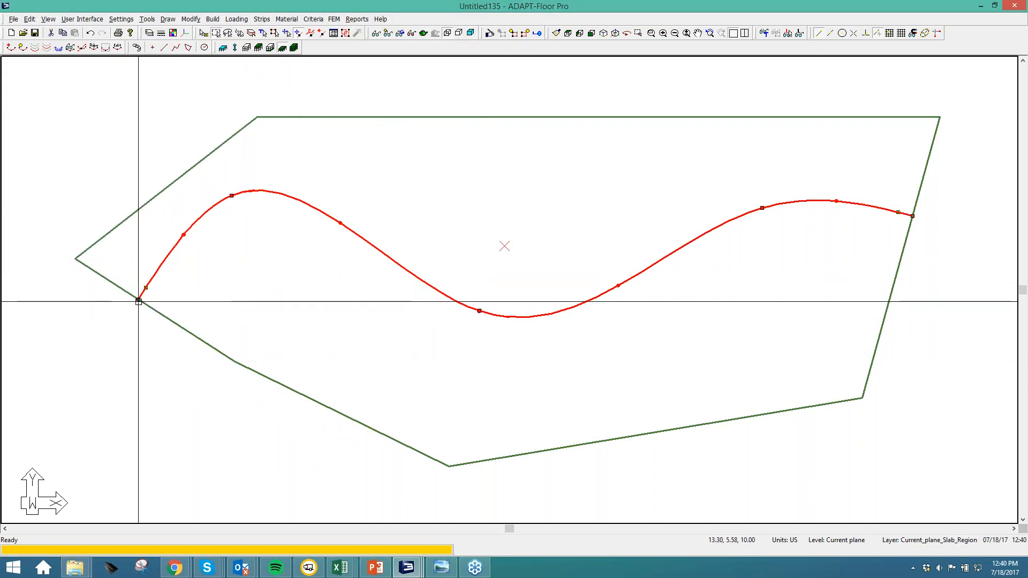
pyautogui.click(138, 300)
pyautogui.click(138, 257)
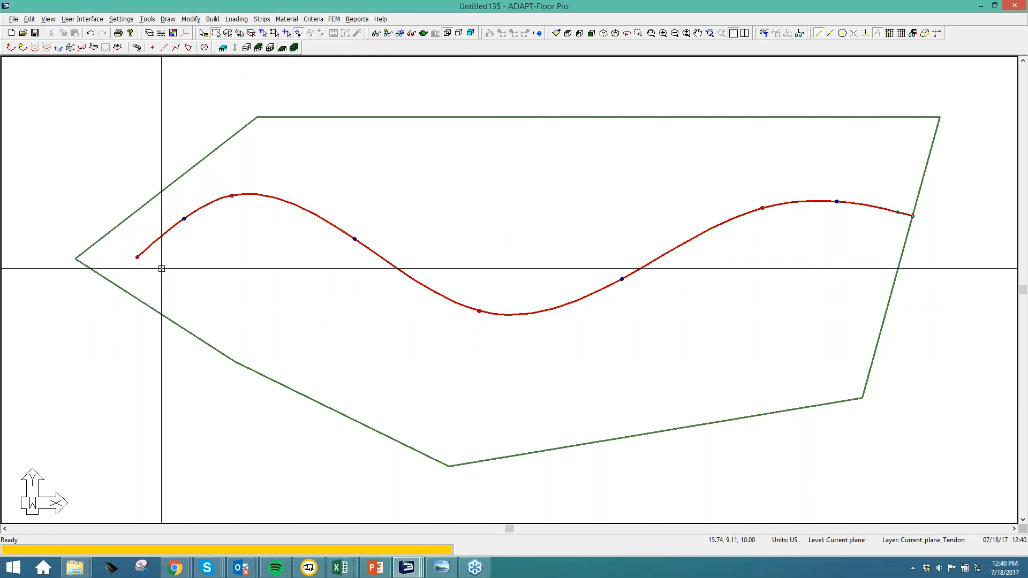
# Step: Move the slab's lower-left corner outward while the tendon's left end is detached from the edge
pyautogui.click(136, 302)
pyautogui.click(235, 362)
pyautogui.click(190, 389)
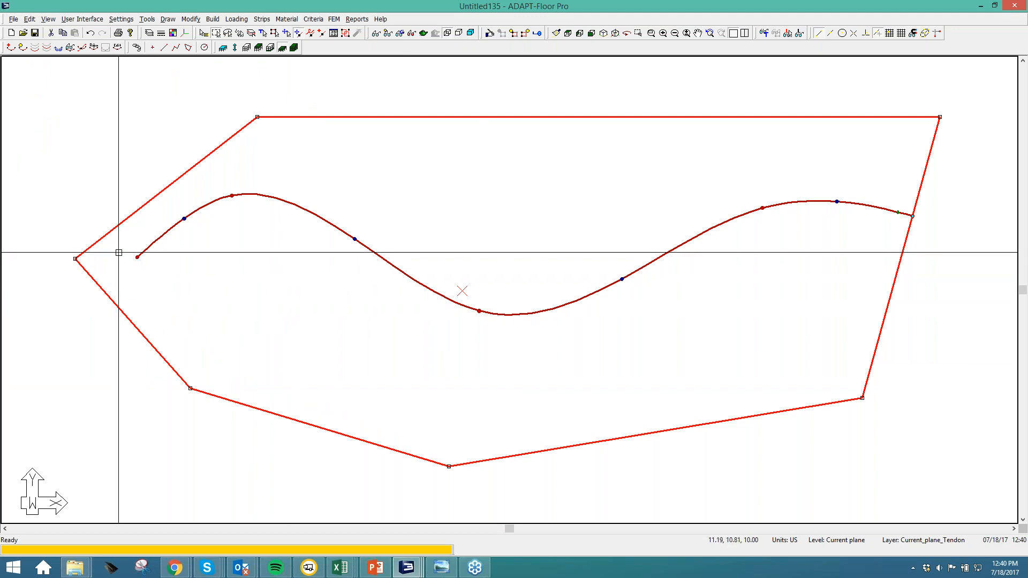
# Step: Move the tendon's left end point back to just inside the slab's lower-left edge
pyautogui.click(141, 256)
pyautogui.click(137, 257)
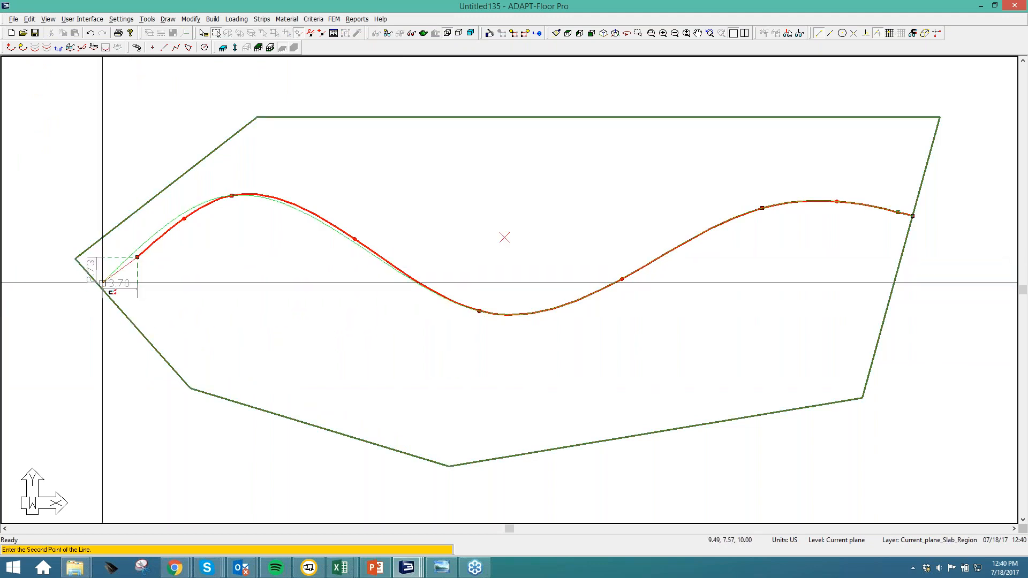
pyautogui.click(108, 285)
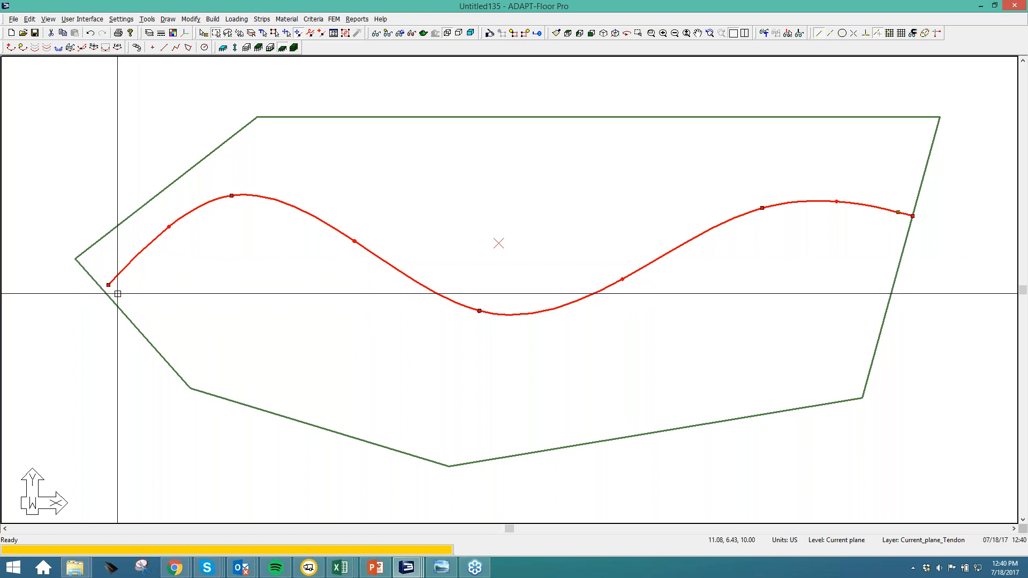
# Step: Attach the tendon's left end to the slab's lower-left edge with the Dynamic Tendon Editor
pyautogui.click(108, 235)
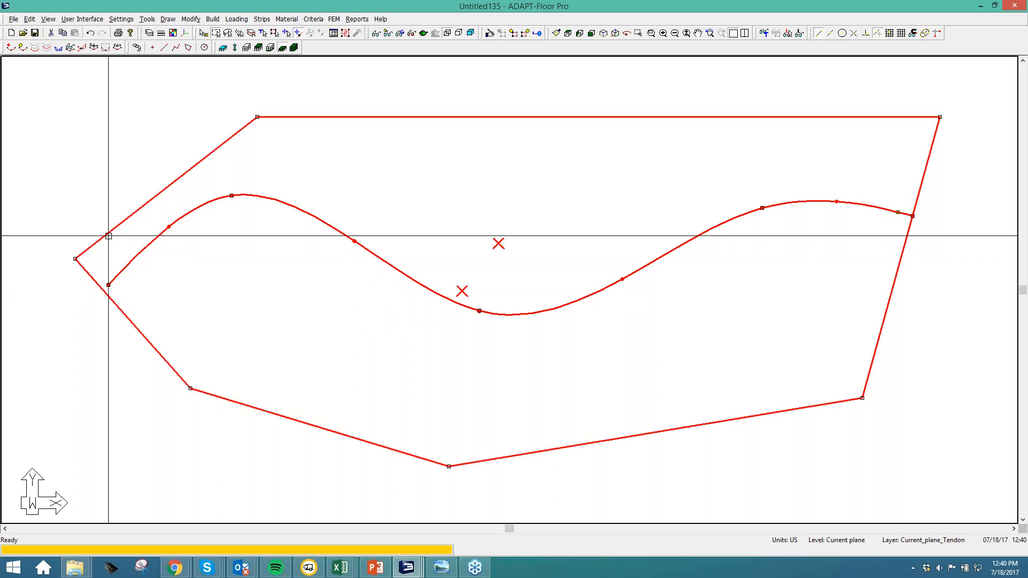
pyautogui.click(118, 47)
pyautogui.scroll(4, 96, 304)
pyautogui.scroll(-2, 105, 275)
pyautogui.scroll(4, 163, 294)
pyautogui.scroll(1, 235, 257)
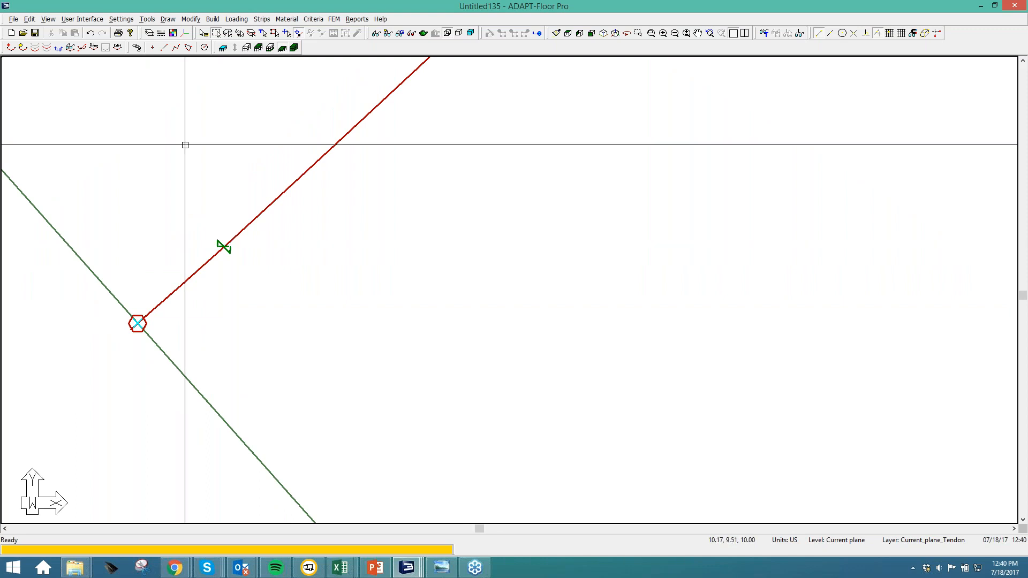
# Step: Review the tendon settings for automatic swerve points on tendon ends, including the percentage value, and accept them
pyautogui.click(121, 19)
pyautogui.click(145, 117)
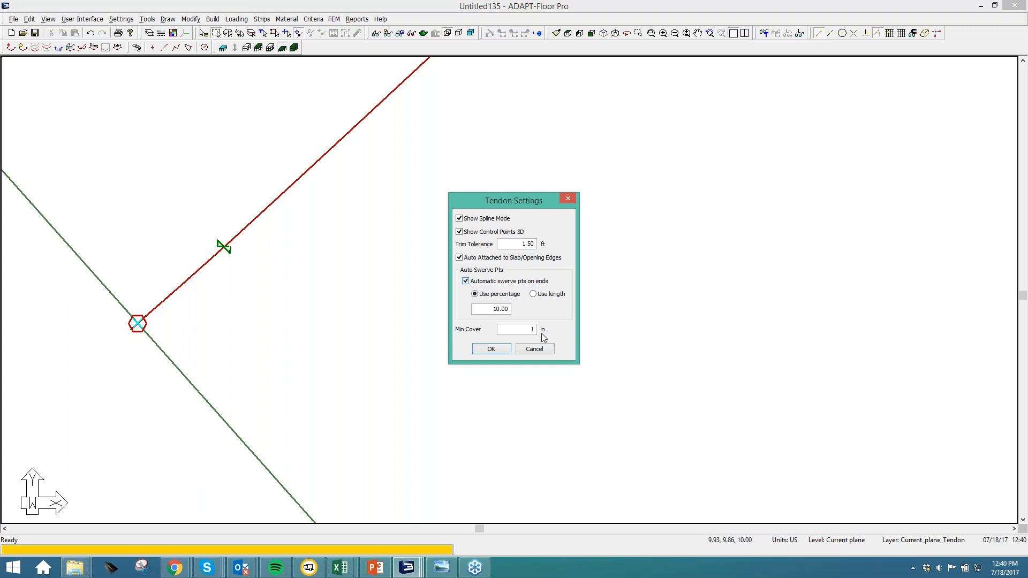
pyautogui.moveTo(485, 309); pyautogui.dragTo(518, 307)
pyautogui.click(492, 311)
pyautogui.click(491, 350)
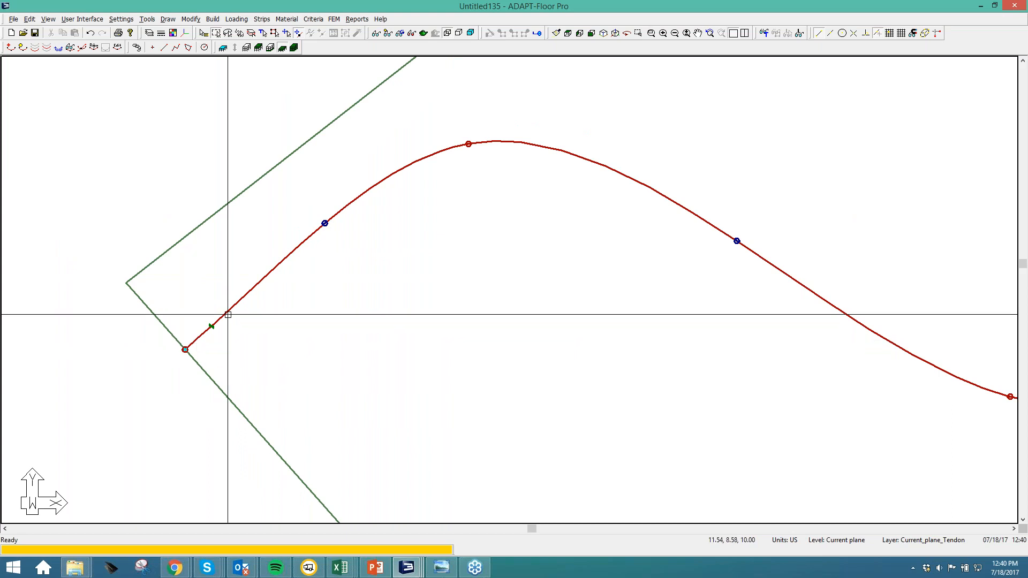
# Step: Set the tendon's first end attachment angle to 60 in its properties and apply the change
pyautogui.doubleClick(228, 310)
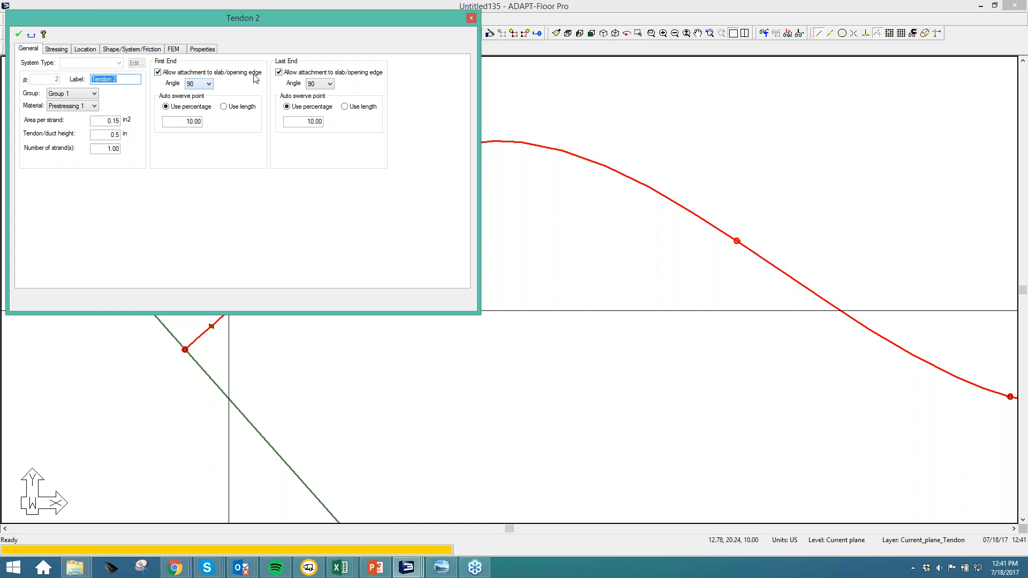
pyautogui.click(208, 84)
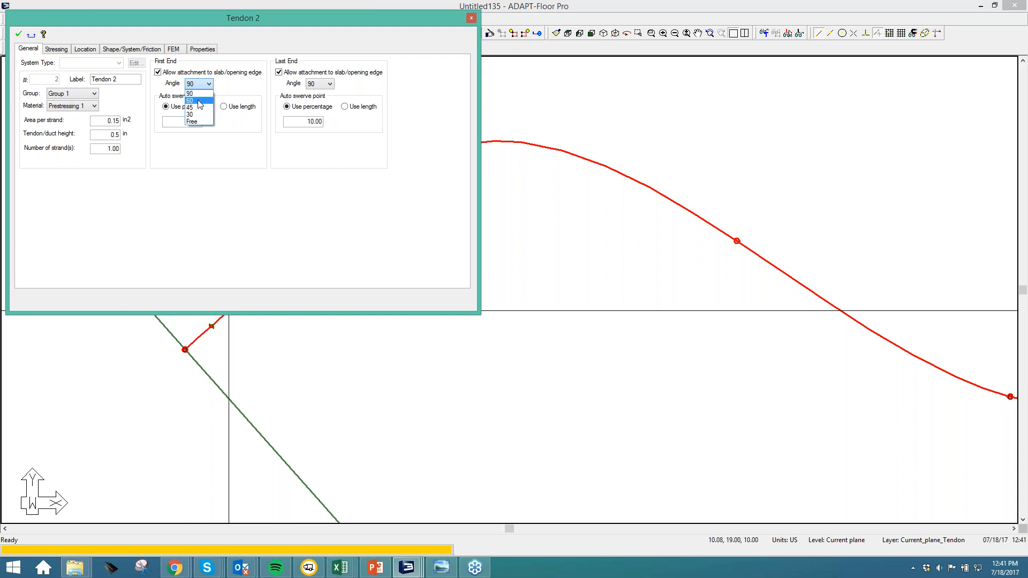
pyautogui.click(200, 100)
pyautogui.click(19, 34)
pyautogui.press('Escape')
pyautogui.moveTo(275, 439); pyautogui.dragTo(356, 442, button='middle')
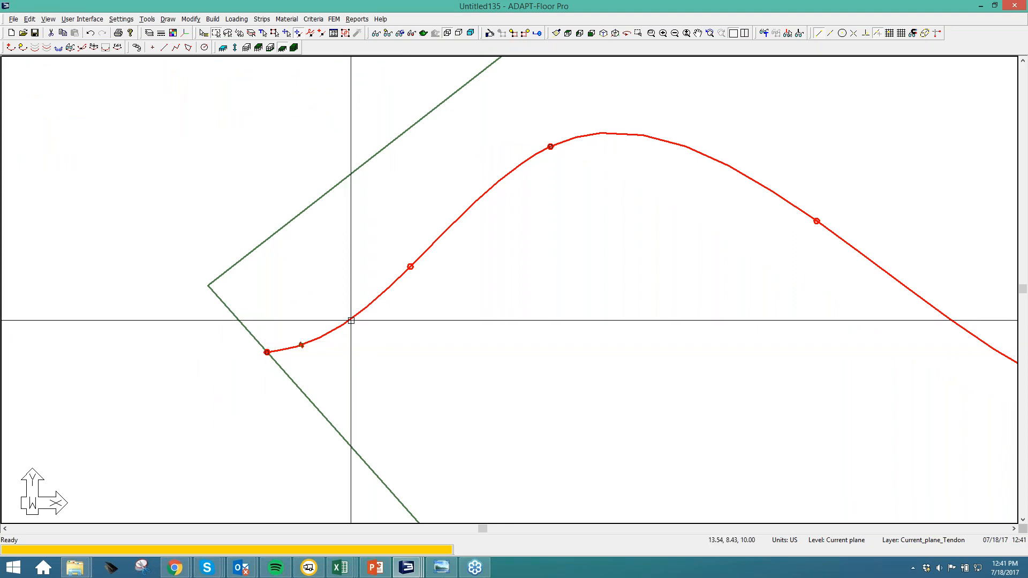
pyautogui.moveTo(409, 319); pyautogui.dragTo(181, 275, button='middle')
pyautogui.scroll(-2, 251, 300)
pyautogui.scroll(1, 181, 276)
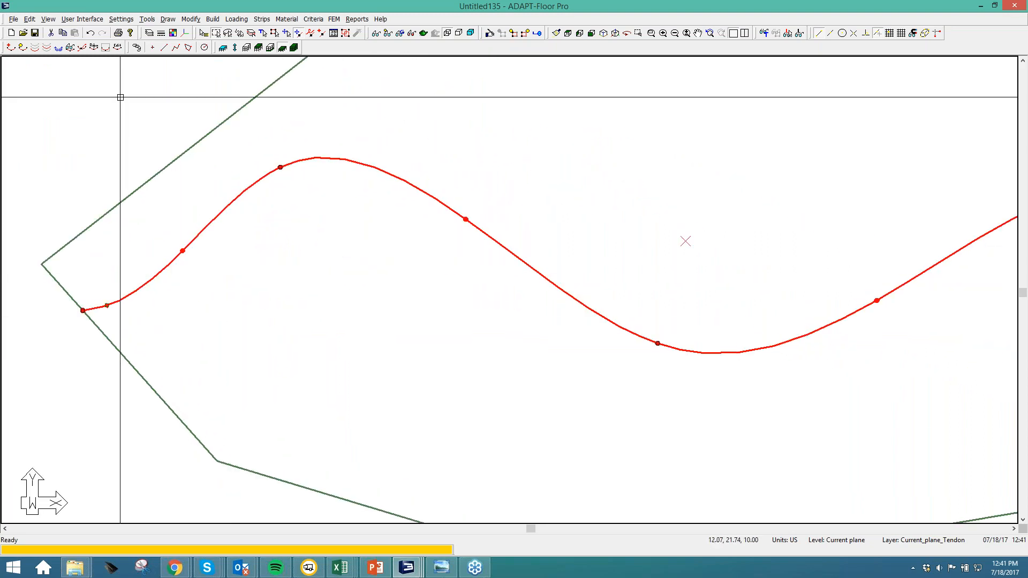
# Step: Apply a 45 degree anchor angle to the tendon's left end with the Dynamic Tendon Editor
pyautogui.click(117, 48)
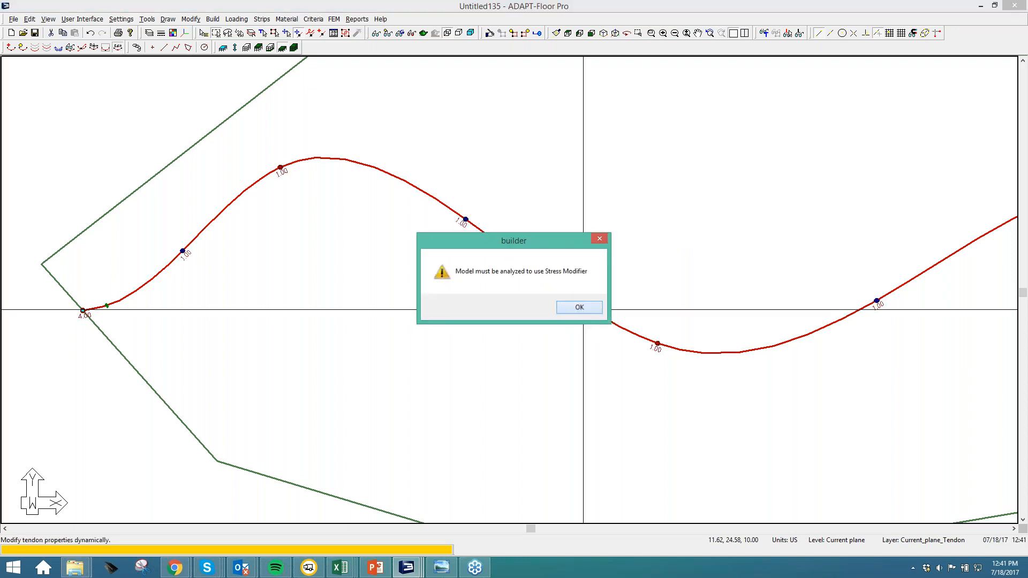
pyautogui.press('Return')
pyautogui.click(889, 85)
pyautogui.click(900, 118)
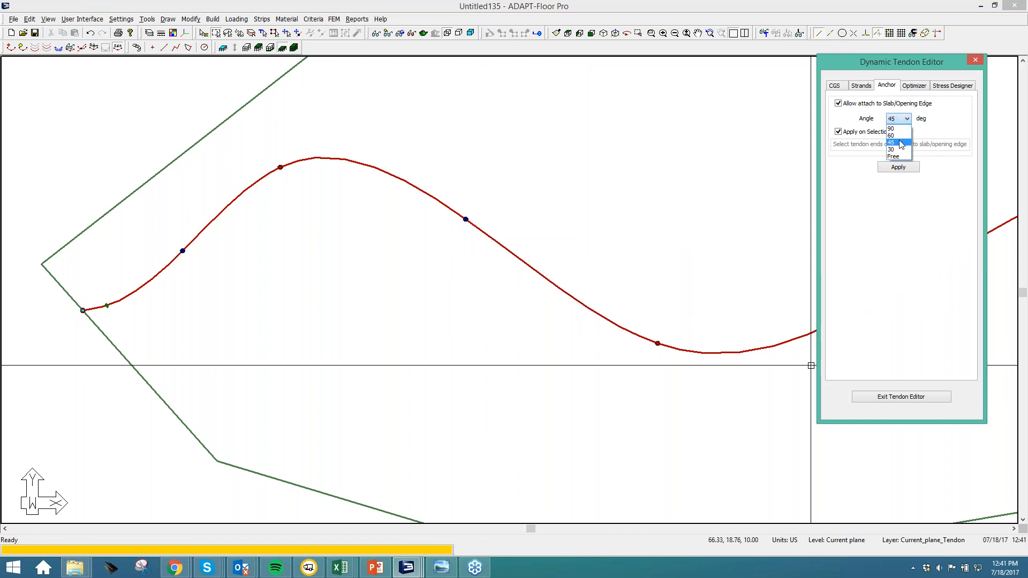
pyautogui.click(901, 143)
pyautogui.click(897, 166)
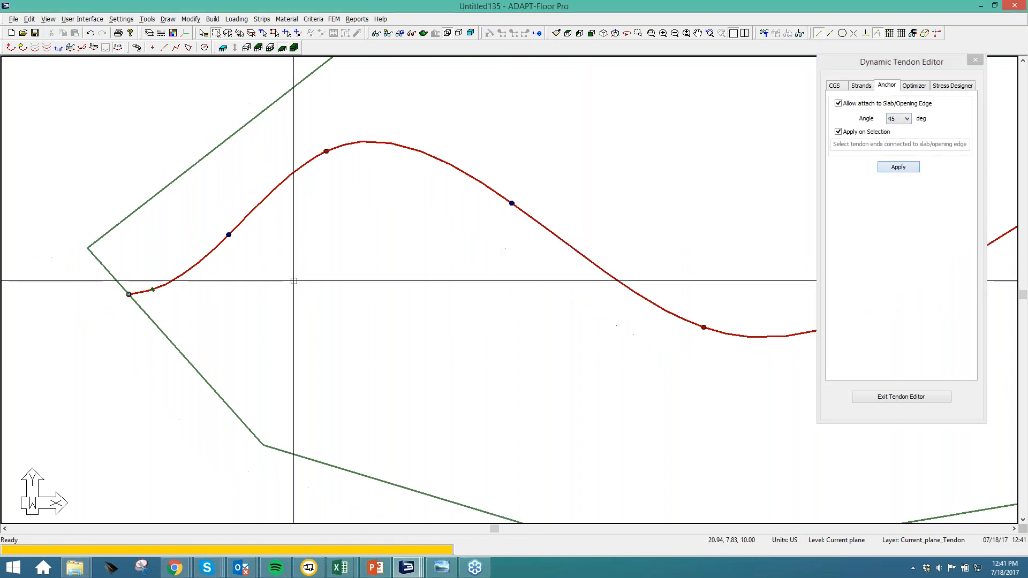
pyautogui.click(129, 294)
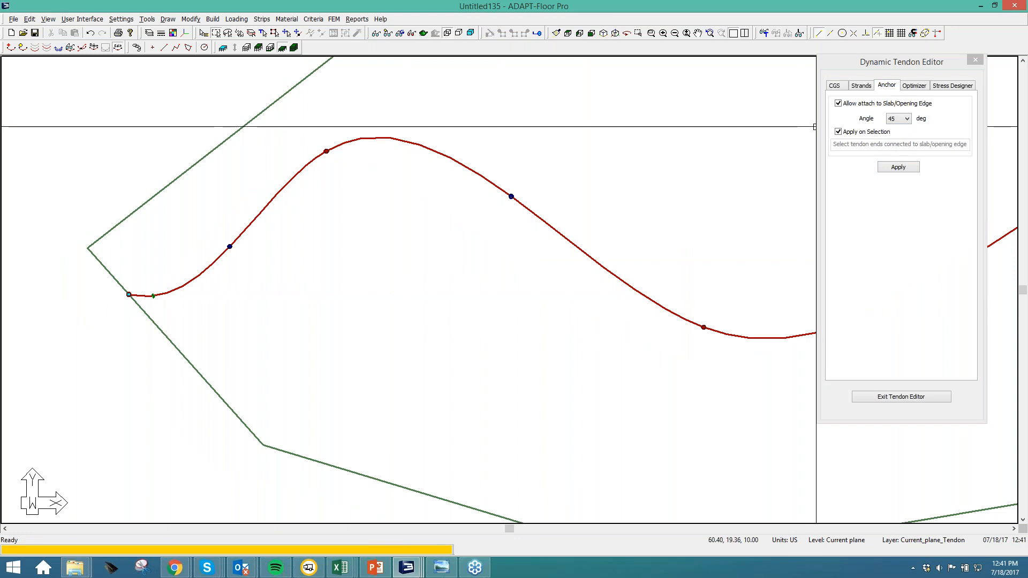
# Step: Apply a 30 degree anchor angle to the tendon's left end
pyautogui.click(901, 118)
pyautogui.click(900, 150)
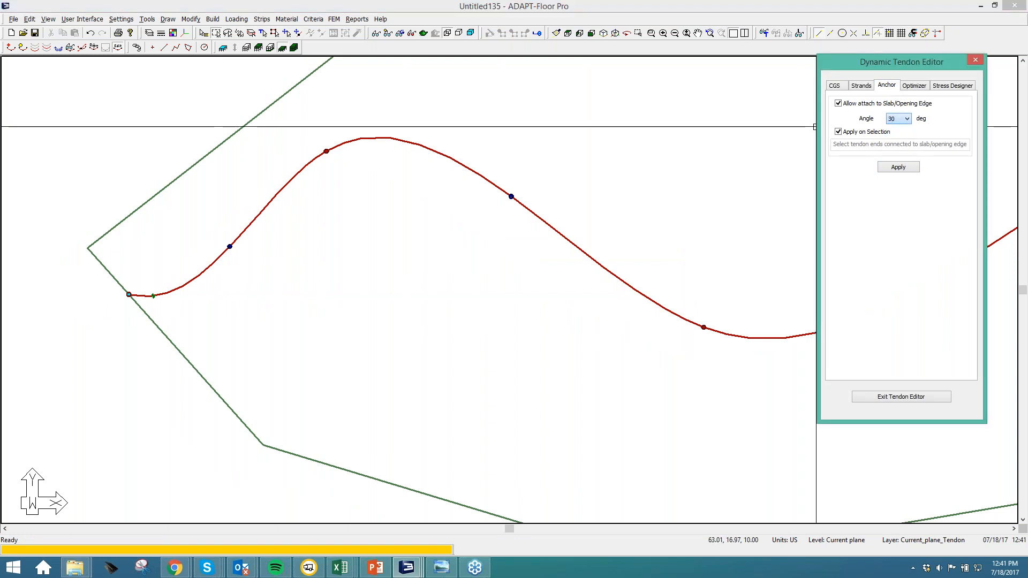
pyautogui.click(129, 294)
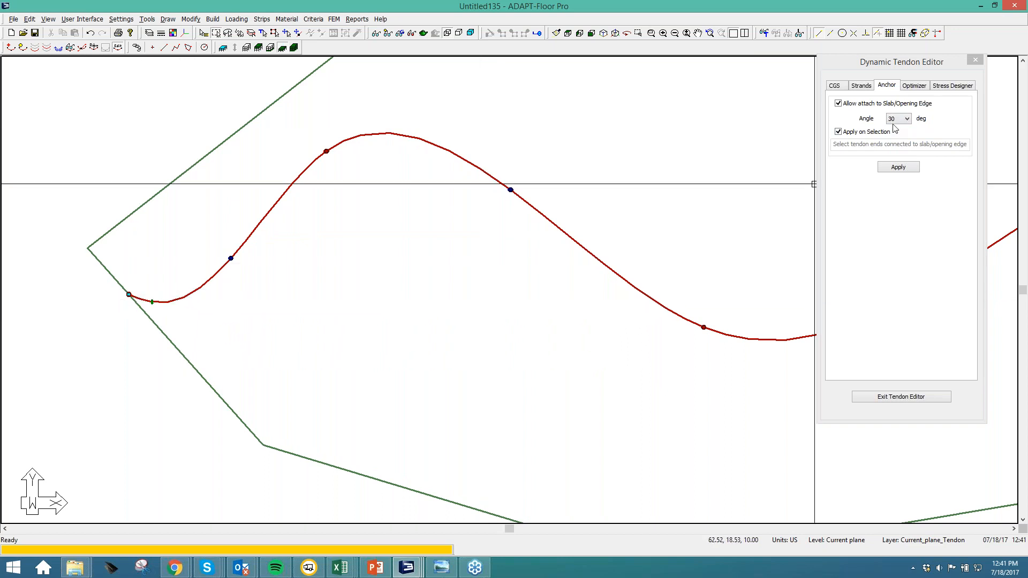
# Step: Apply the Free anchor angle to the tendon's left end and close the Dynamic Tendon Editor
pyautogui.click(898, 119)
pyautogui.click(904, 153)
pyautogui.click(898, 167)
pyautogui.click(129, 293)
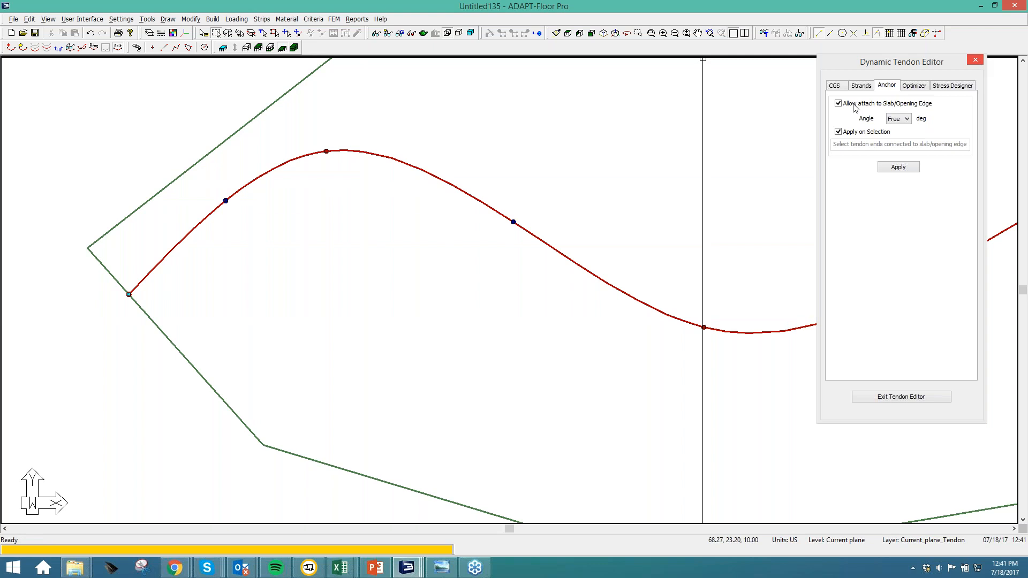
pyautogui.moveTo(576, 222); pyautogui.dragTo(421, 223, button='middle')
pyautogui.click(968, 64)
pyautogui.scroll(-4, 422, 301)
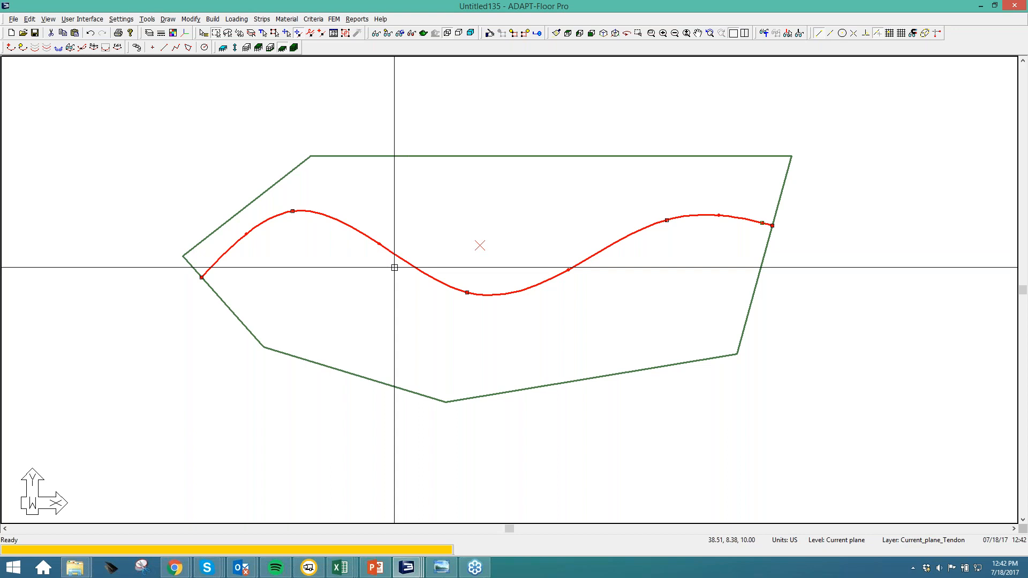
# Step: Paste three copies of the tendon starting on the slab's lower-left edge, two below the original and one above it
pyautogui.click(218, 278)
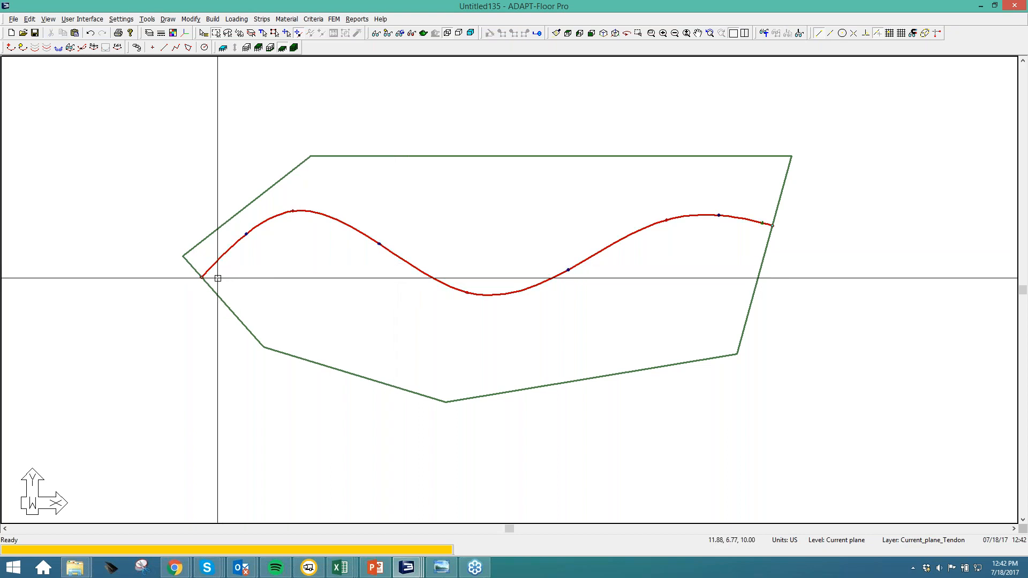
pyautogui.hotkey('ctrl', 'v')
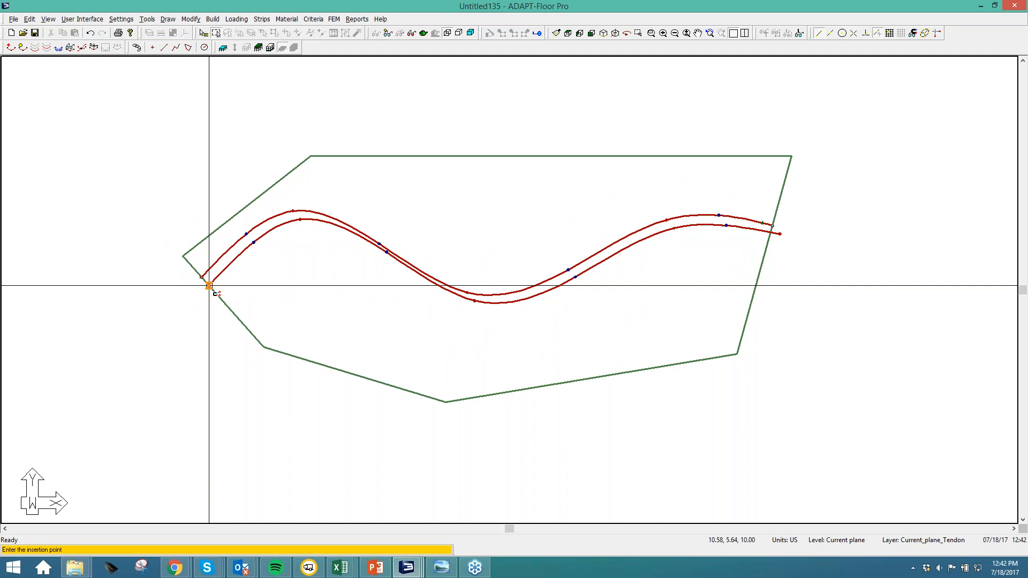
pyautogui.click(213, 290)
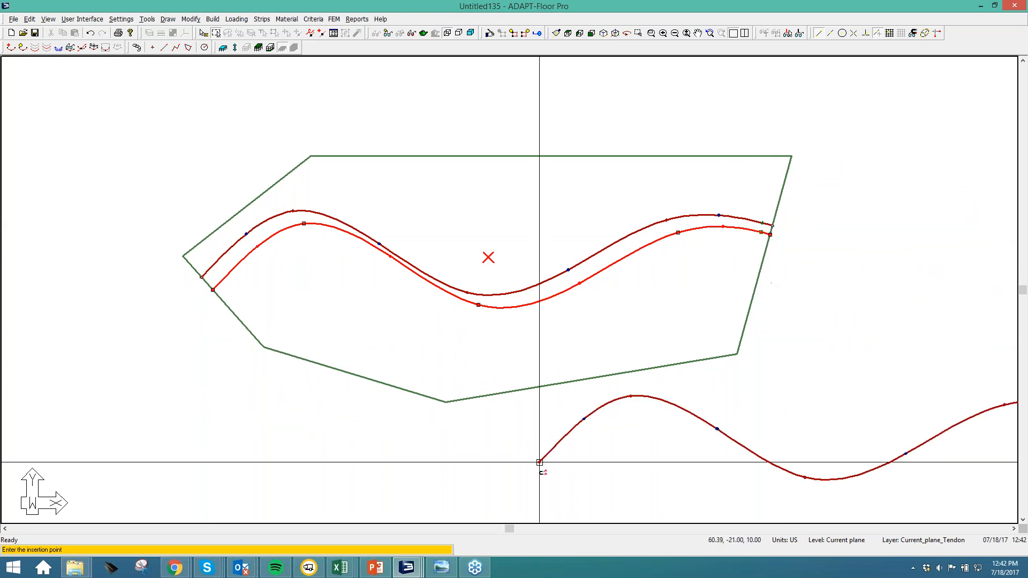
pyautogui.click(223, 300)
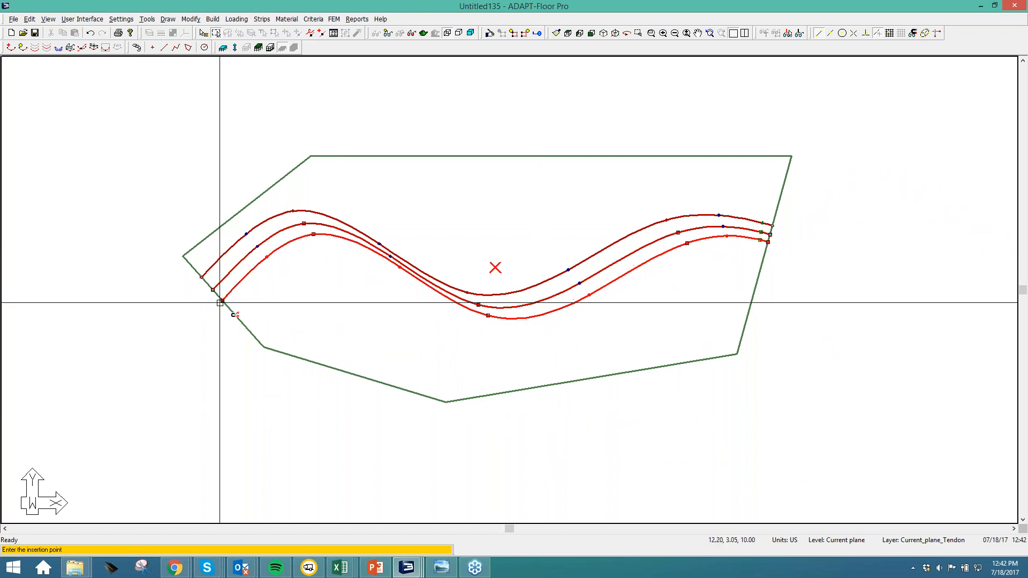
pyautogui.click(192, 264)
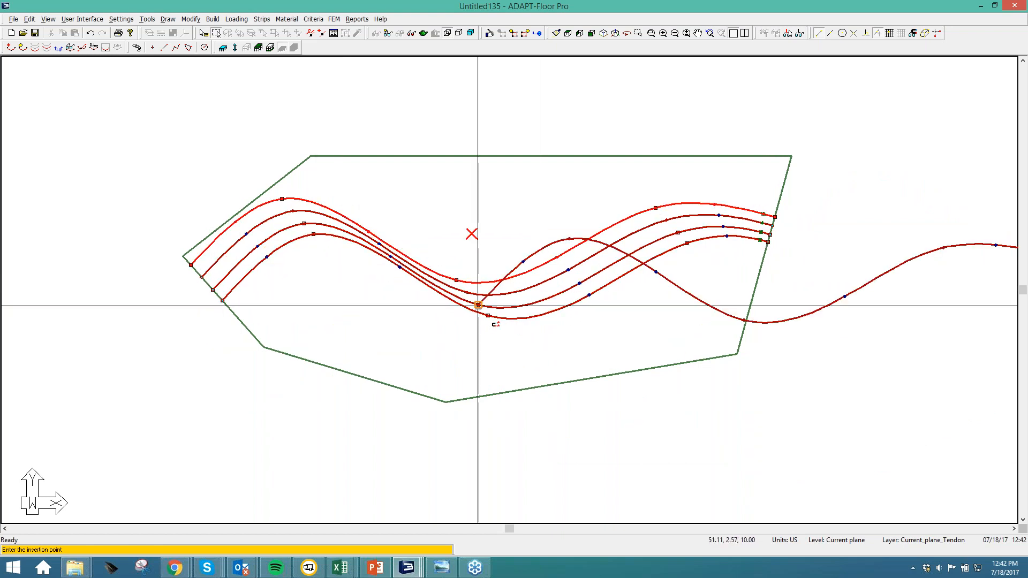
pyautogui.rightClick(422, 326)
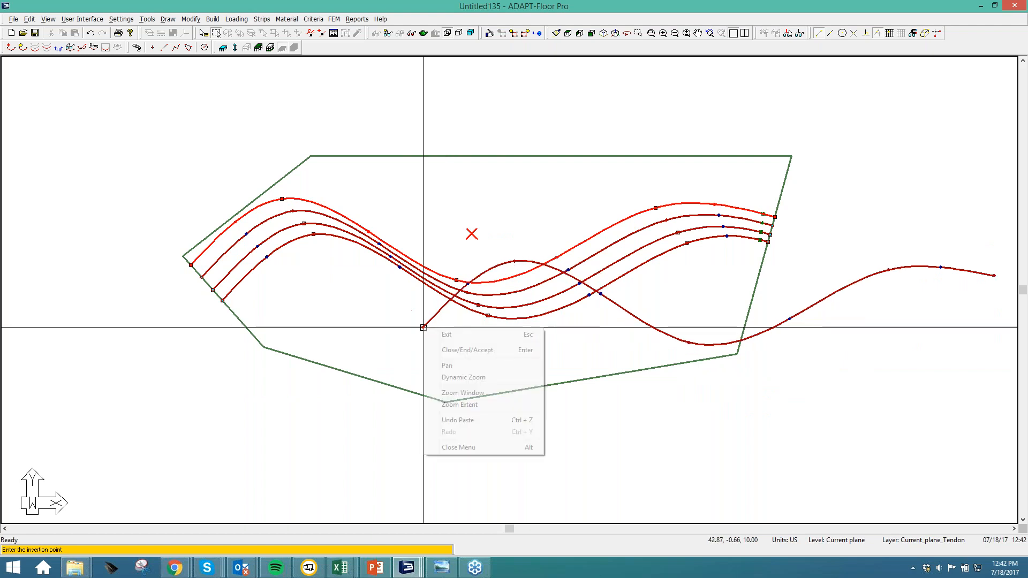
pyautogui.click(445, 333)
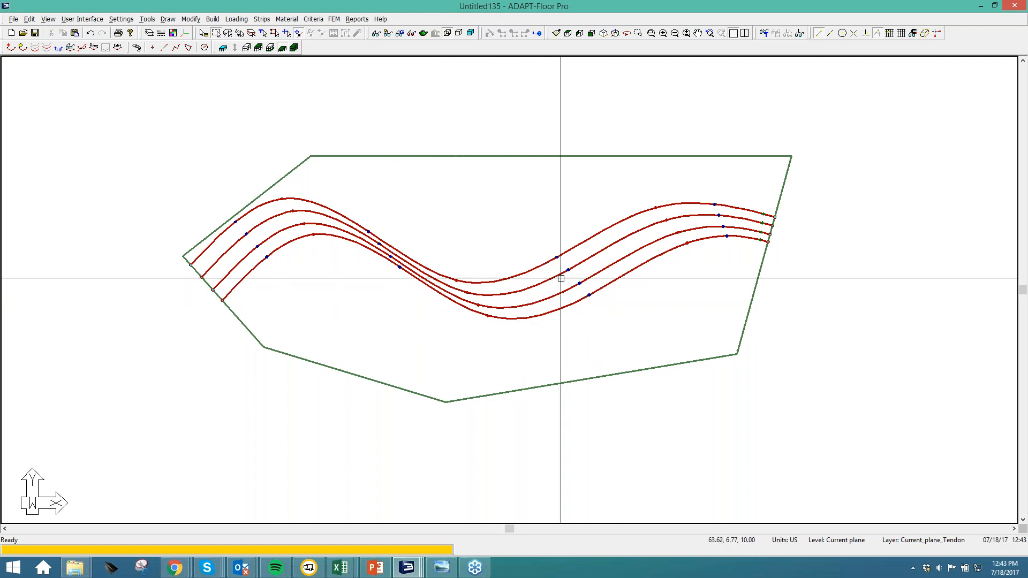
# Step: Review the span profile in the uppermost tendon's Shape/System/Friction properties
pyautogui.moveTo(560, 278); pyautogui.dragTo(409, 268, button='middle')
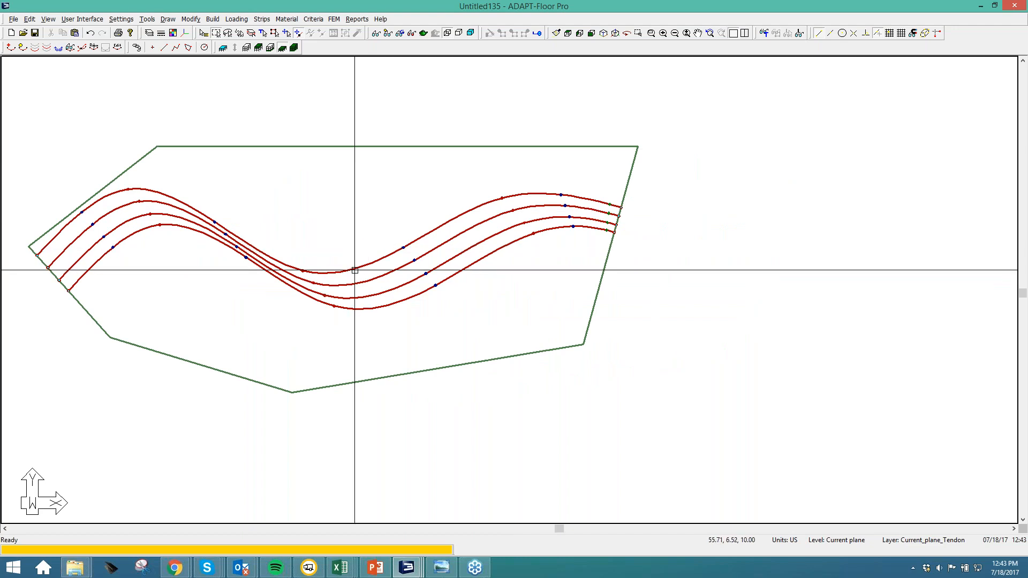
pyautogui.doubleClick(356, 270)
pyautogui.click(131, 49)
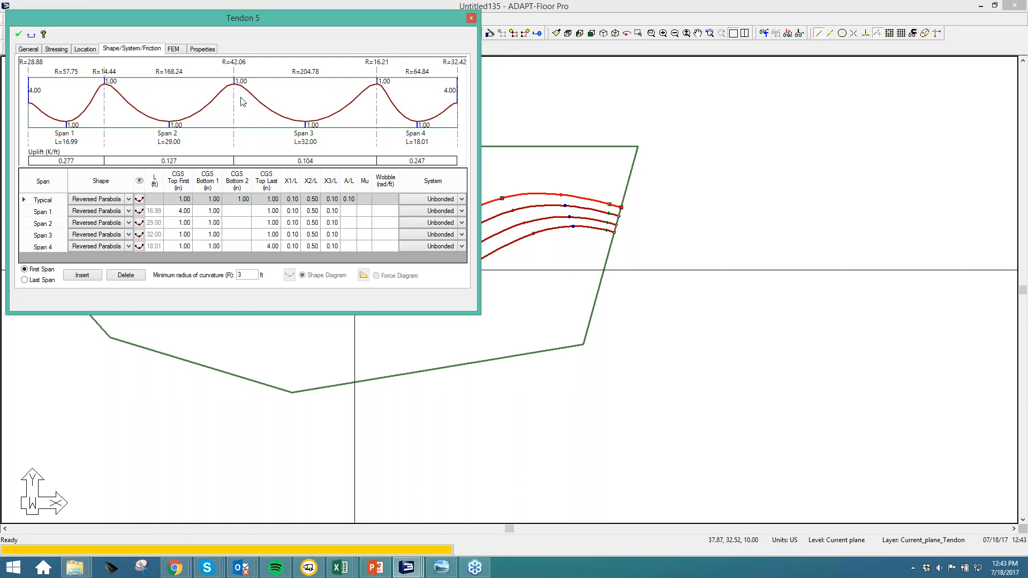
pyautogui.click(471, 20)
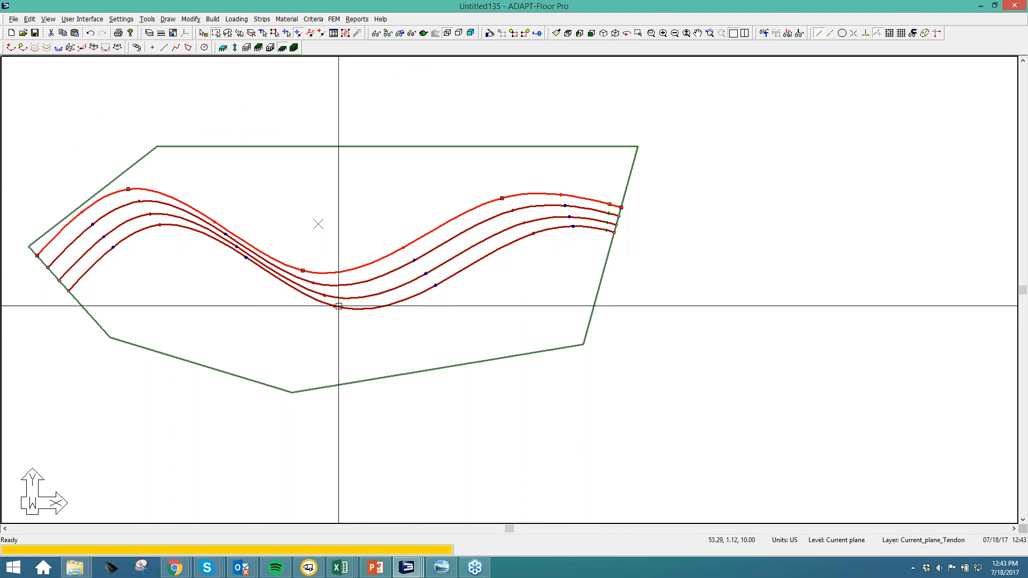
# Step: Place two square 24 in columns at the tendon group's left and right crests
pyautogui.click(213, 19)
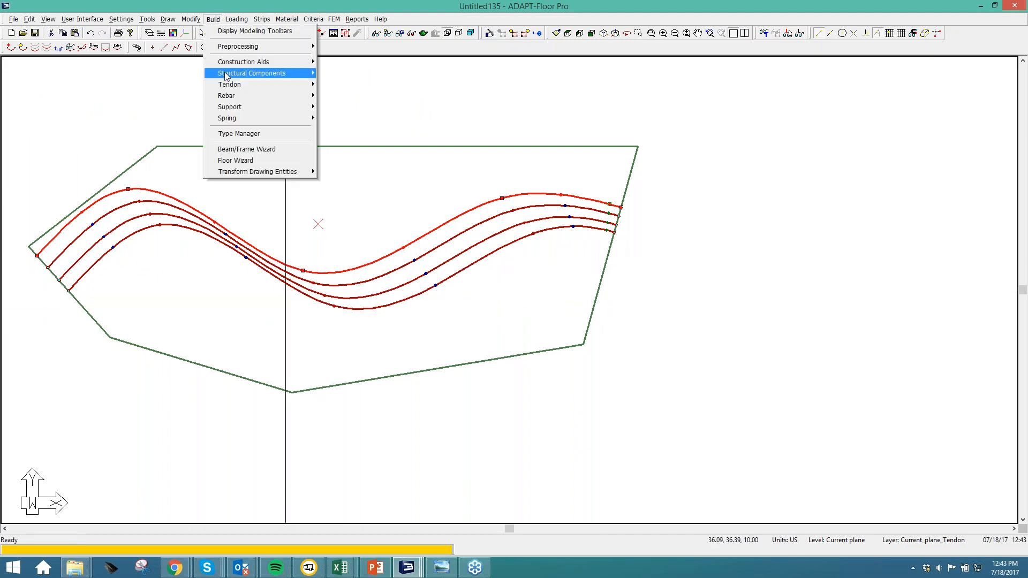
pyautogui.moveTo(225, 74)
pyautogui.click(373, 86)
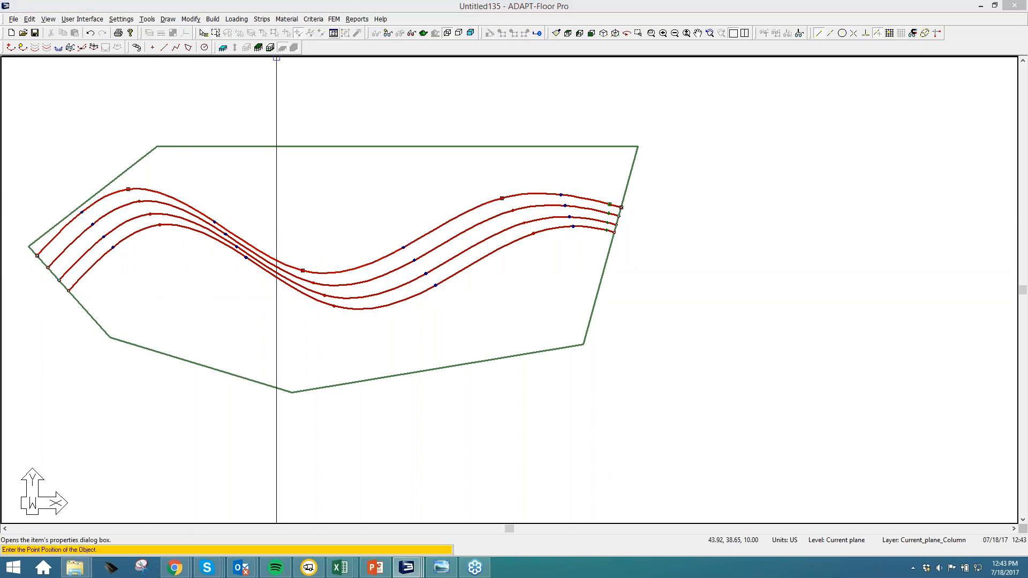
pyautogui.click(333, 33)
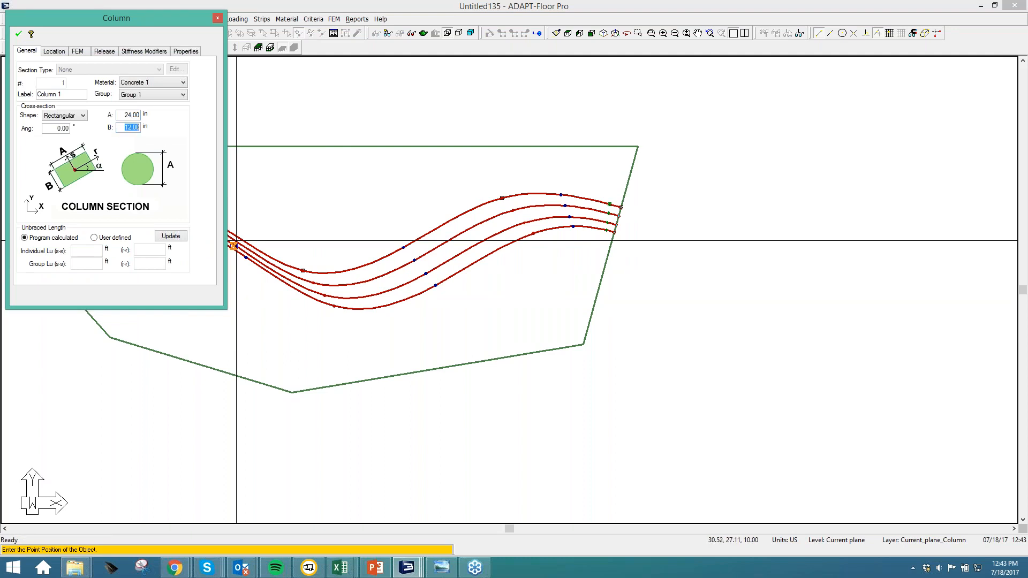
pyautogui.click(20, 35)
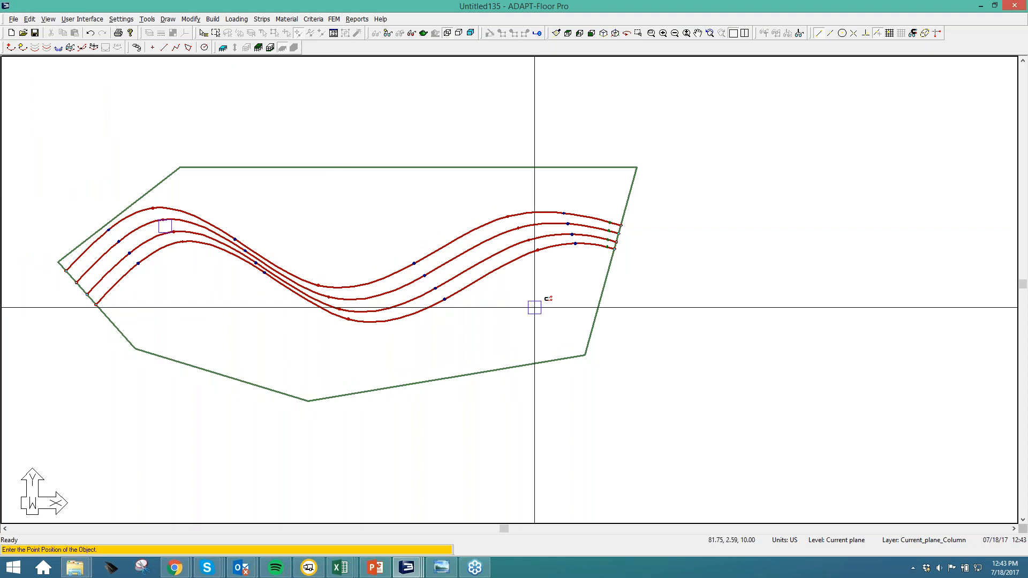
pyautogui.rightClick(538, 288)
pyautogui.click(557, 296)
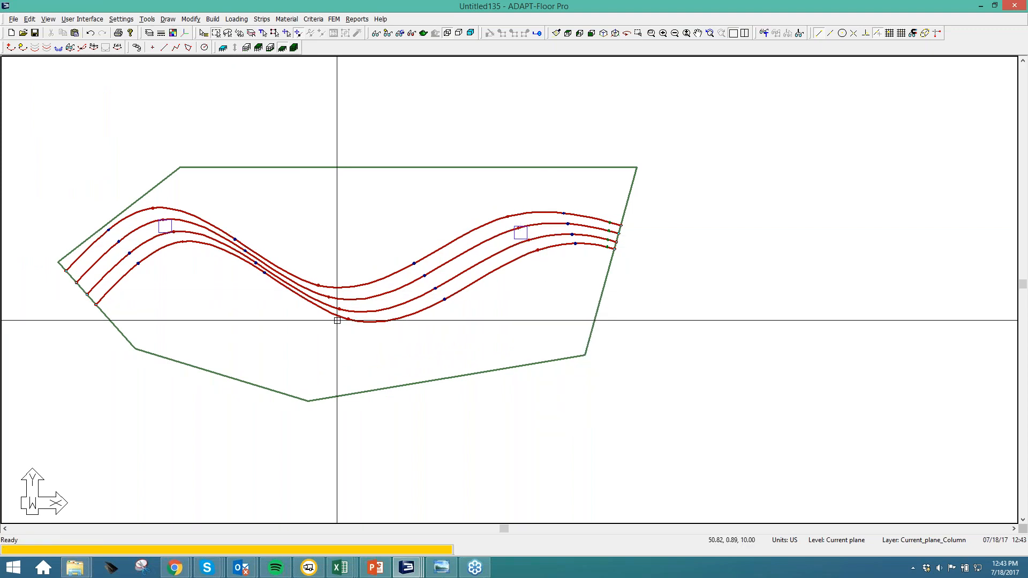
# Step: Delete the uppermost tendon's vertex near its low point between the two columns
pyautogui.moveTo(322, 299); pyautogui.dragTo(317, 285, button='middle')
pyautogui.scroll(2, 319, 282)
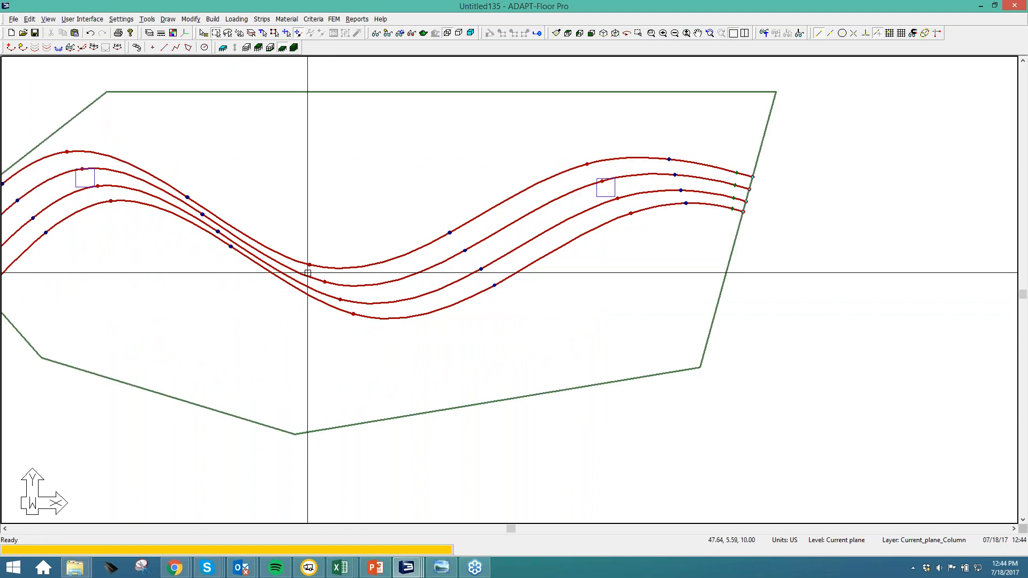
pyautogui.rightClick(341, 268)
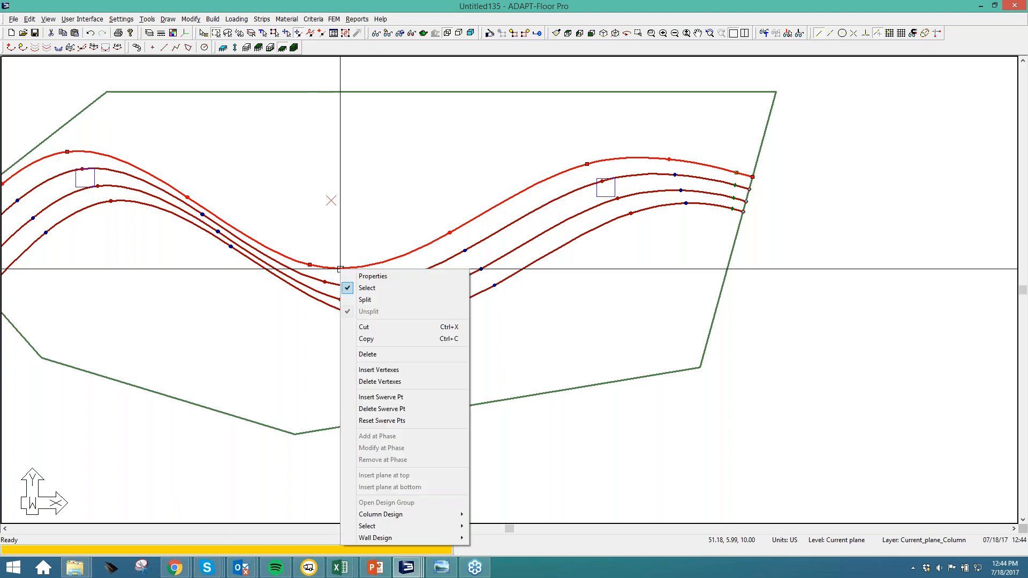
pyautogui.click(387, 382)
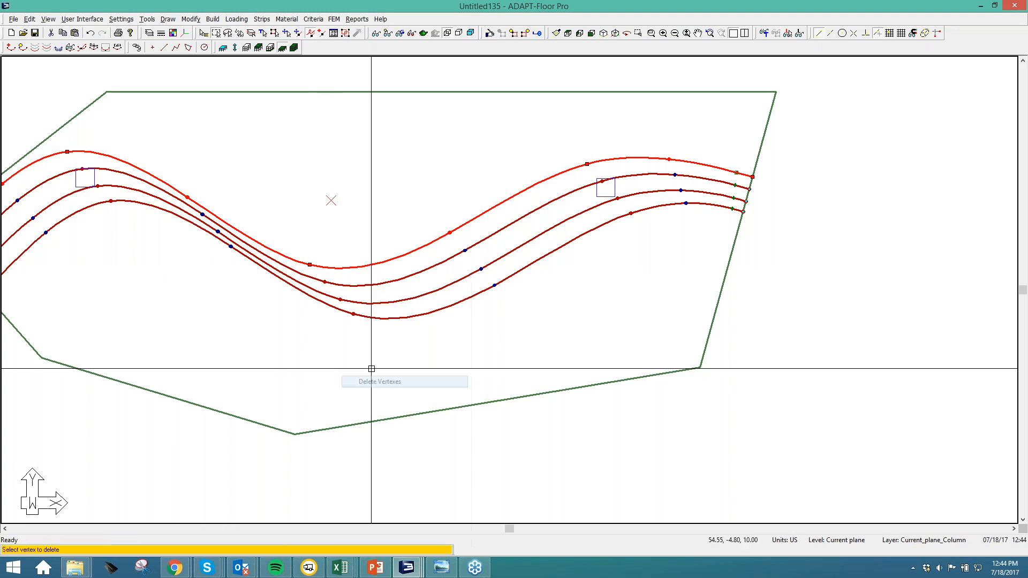
pyautogui.click(309, 265)
pyautogui.press('Escape')
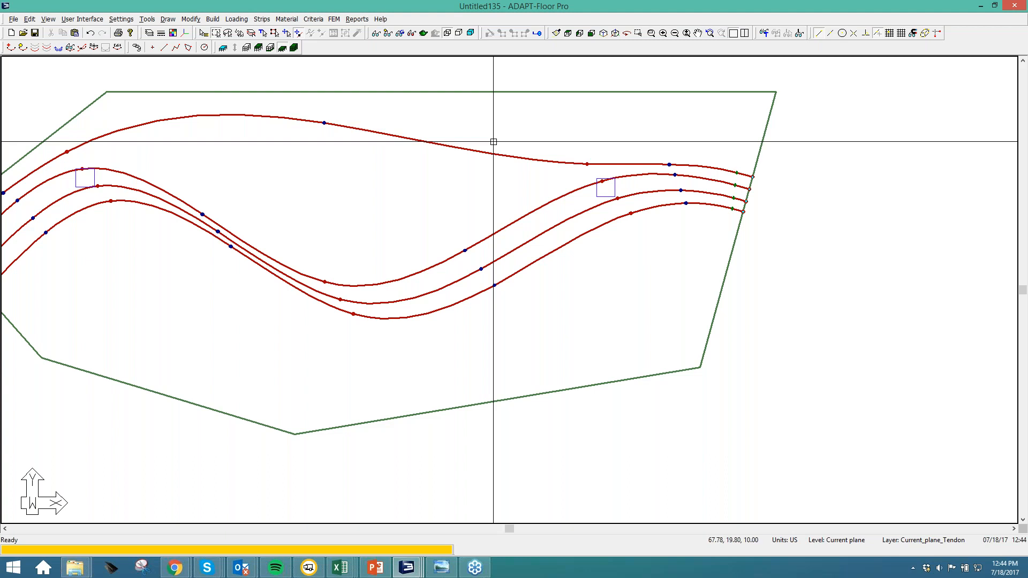
# Step: Recheck the uppermost tendon's span shapes and curvature in its Shape/System/Friction properties, and close the properties
pyautogui.click(452, 147)
pyautogui.doubleClick(452, 147)
pyautogui.click(133, 49)
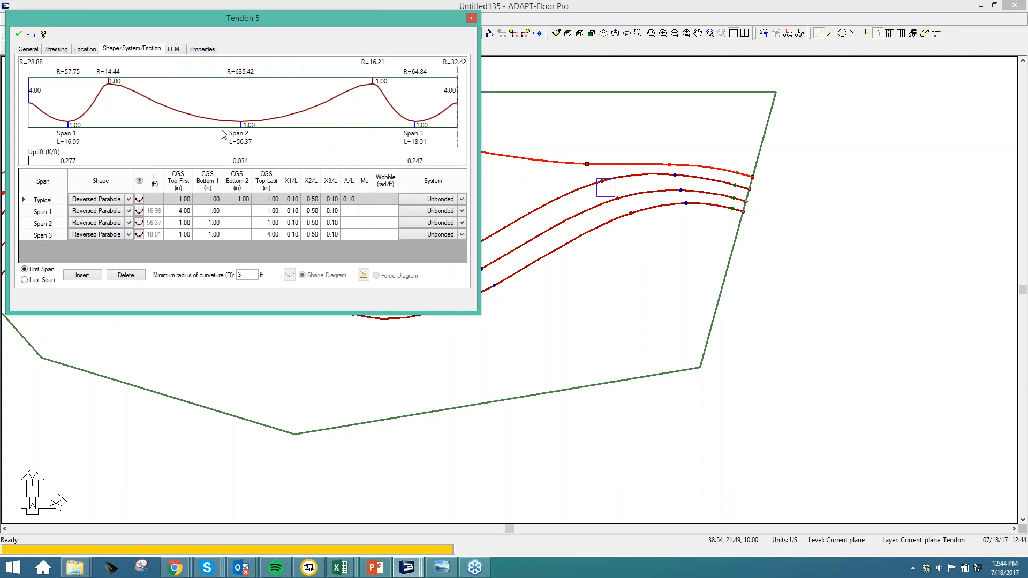
pyautogui.click(471, 20)
pyautogui.moveTo(385, 222); pyautogui.dragTo(456, 241, button='middle')
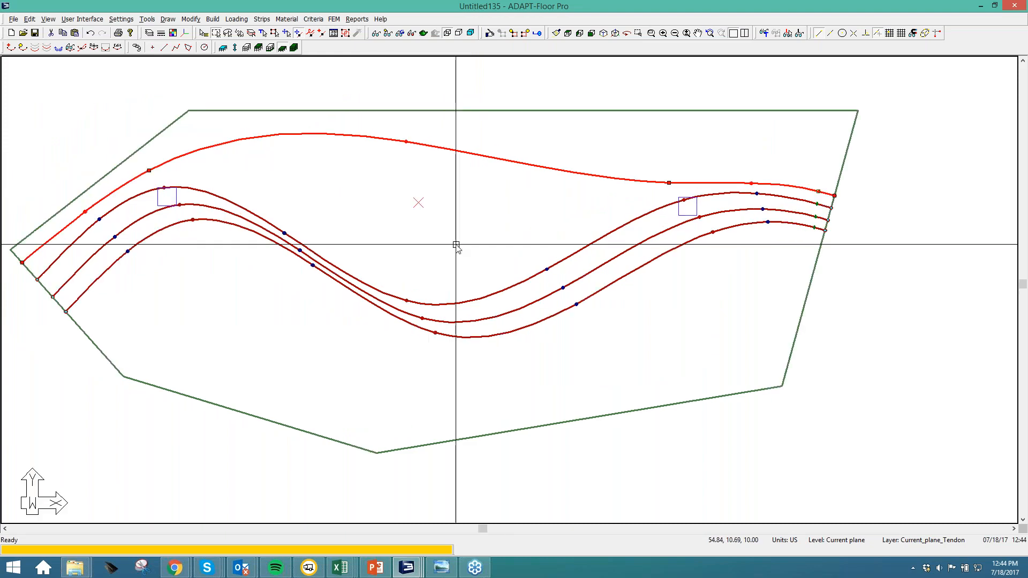
pyautogui.click(442, 273)
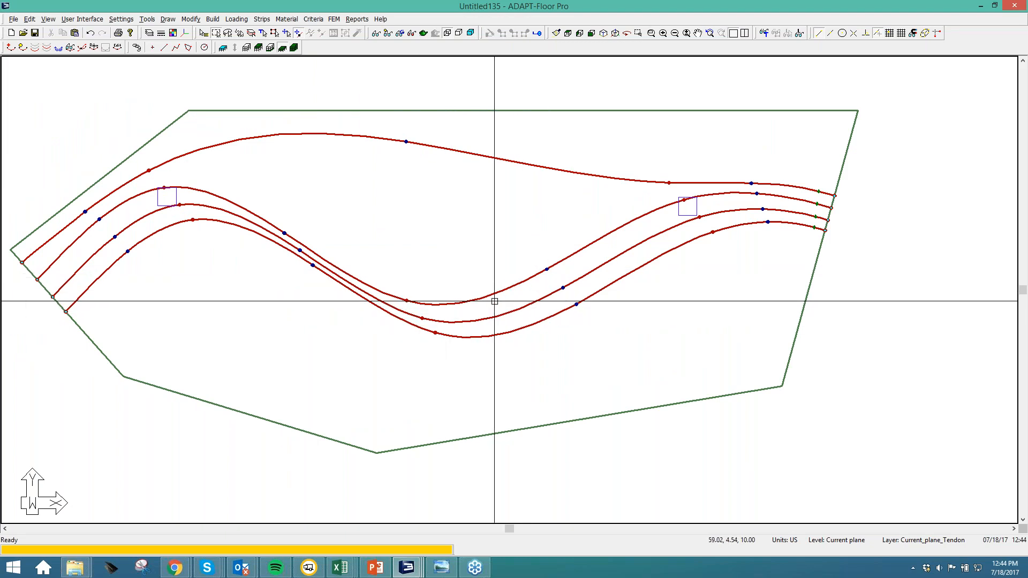
pyautogui.click(442, 149)
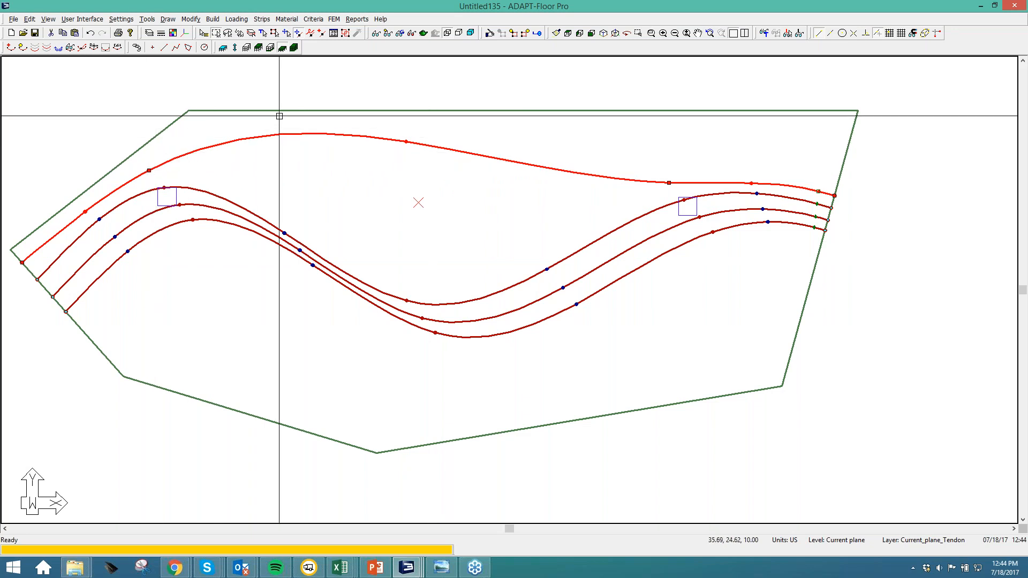
# Step: Draw a four-cornered slab opening across the three lower tendons, between their low point and the right column
pyautogui.click(213, 19)
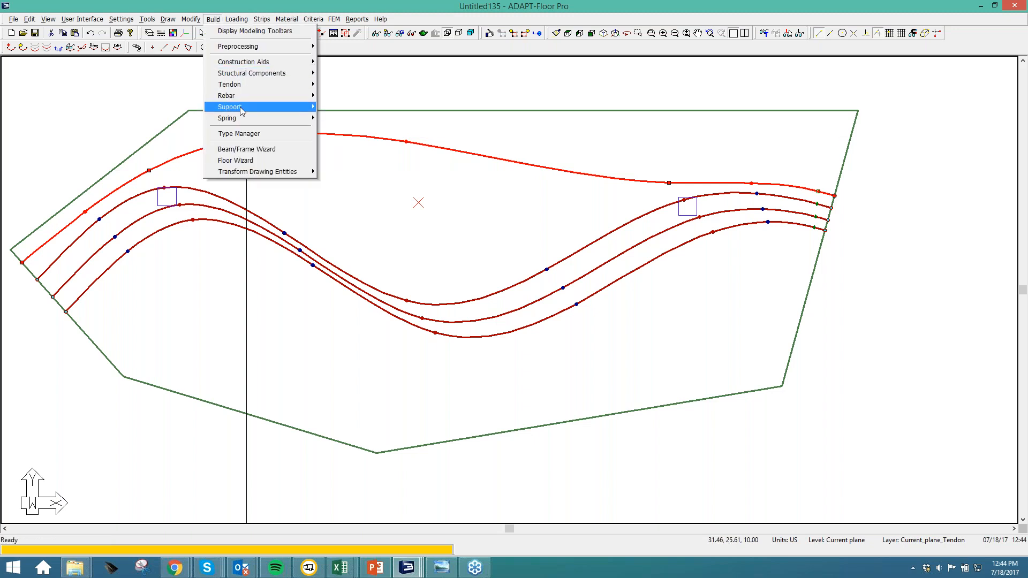
pyautogui.moveTo(252, 74)
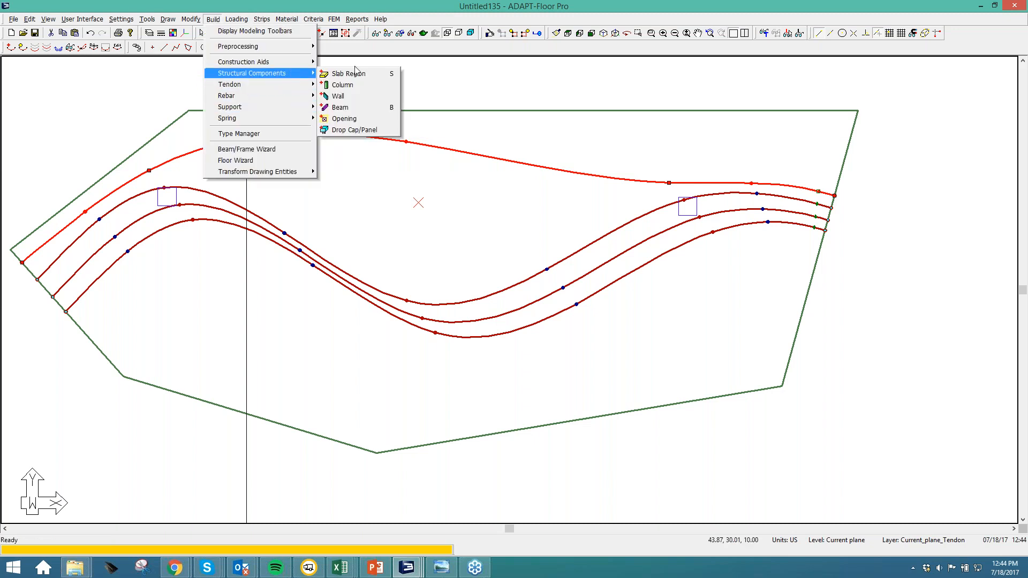
pyautogui.click(368, 119)
pyautogui.click(474, 349)
pyautogui.click(455, 293)
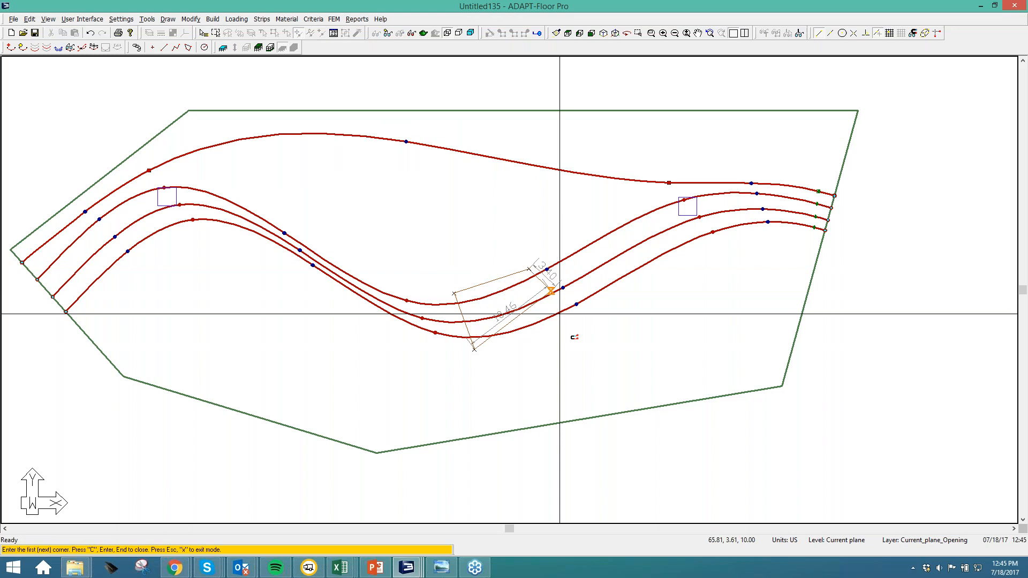
pyautogui.rightClick(600, 315)
pyautogui.click(614, 323)
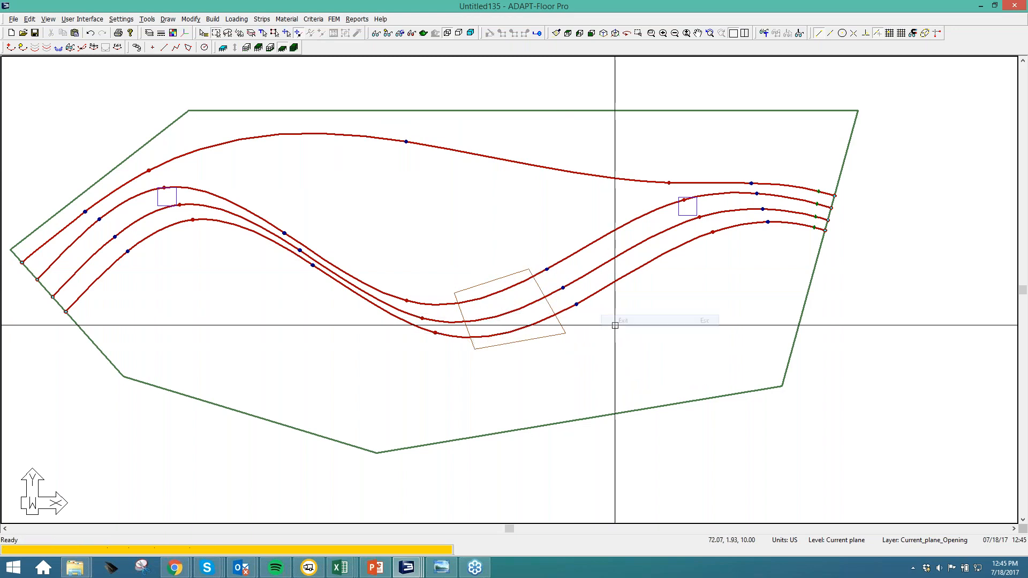
# Step: Check the new opening and the tendons crossing it in a shaded view, and return to wireframe
pyautogui.click(470, 33)
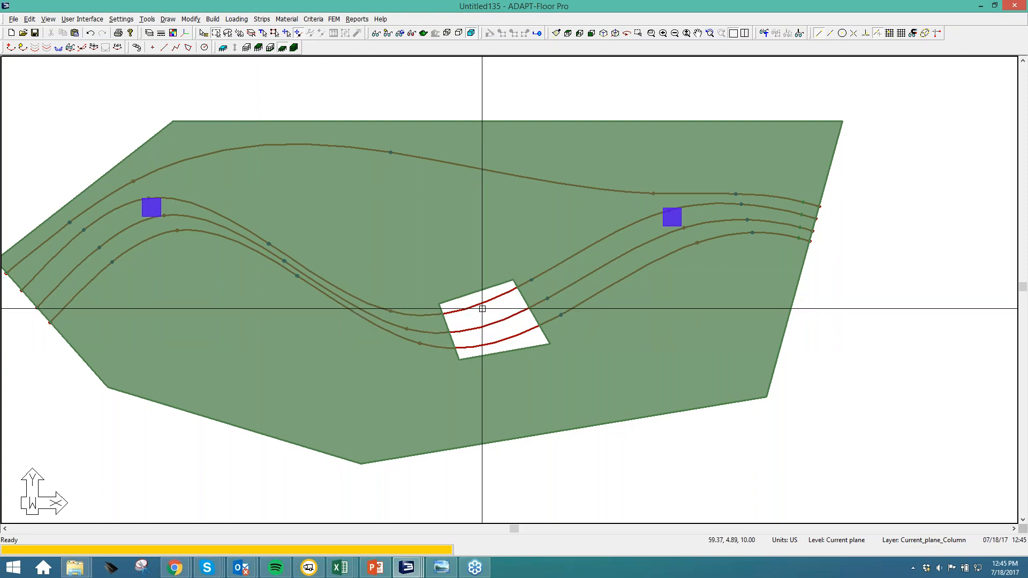
pyautogui.rightClick(477, 250)
pyautogui.click(488, 257)
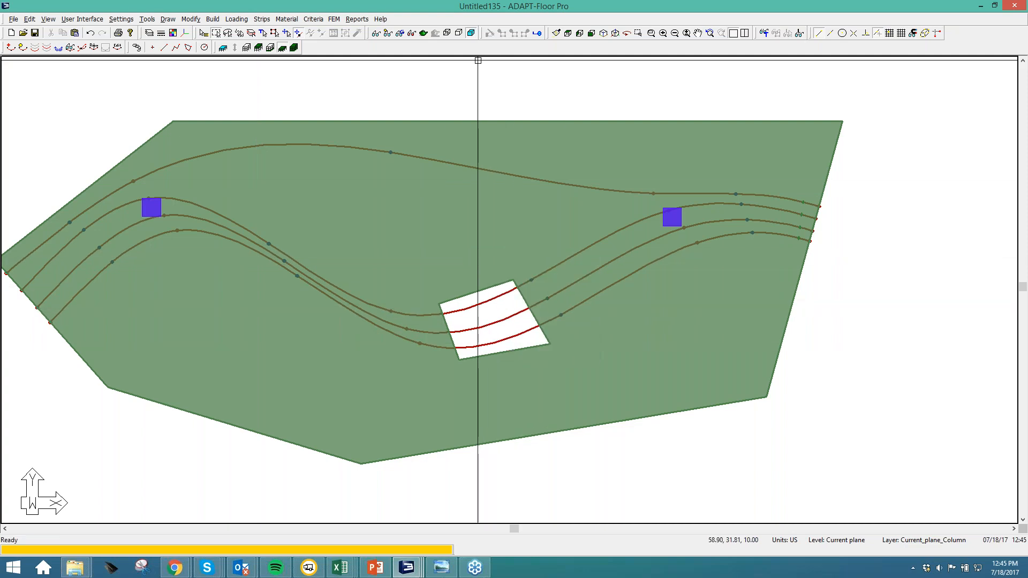
pyautogui.click(445, 33)
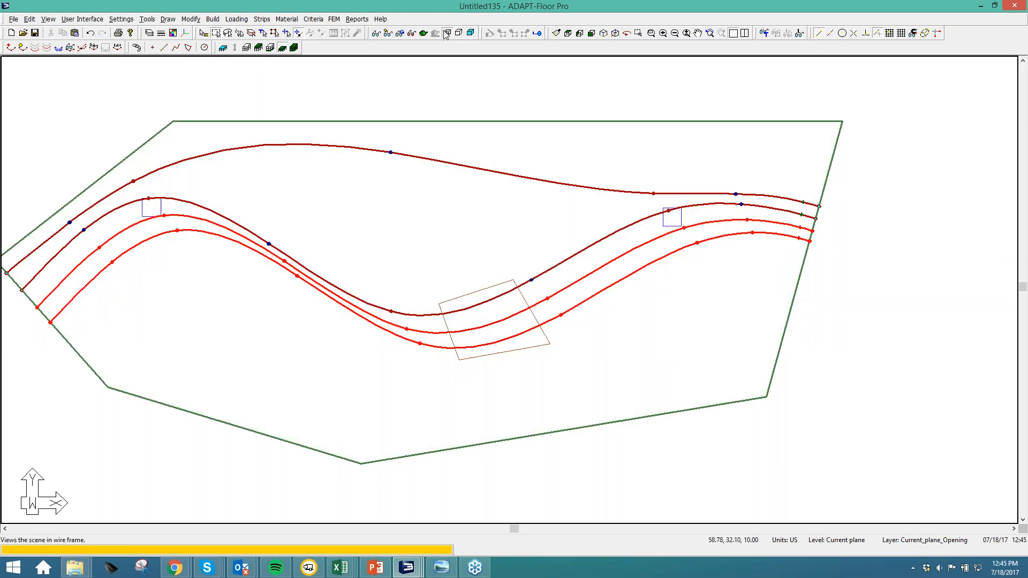
# Step: Insert swerve points where the upper of the three tendons crosses the opening's left and right edges
pyautogui.rightClick(450, 312)
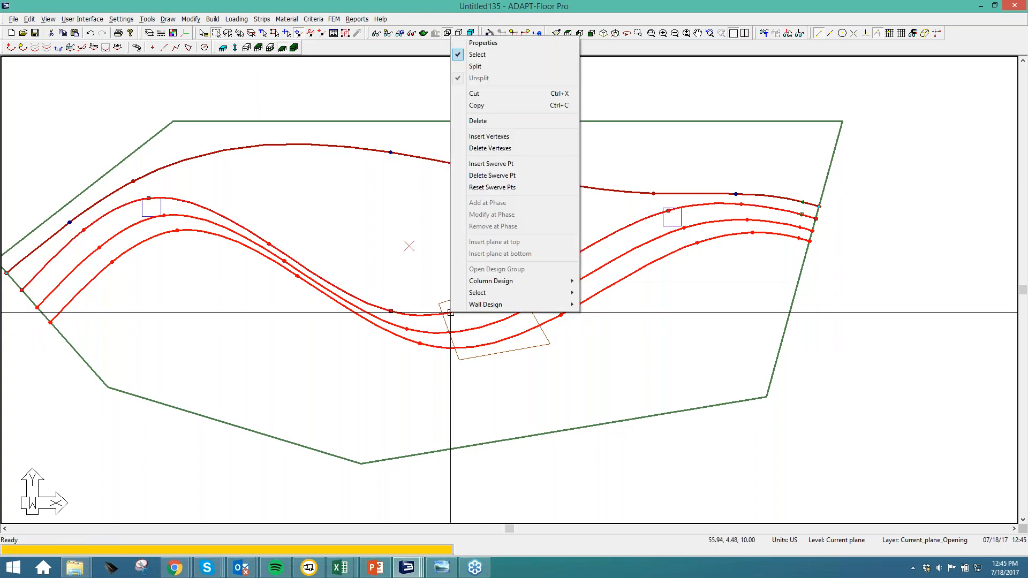
pyautogui.click(492, 164)
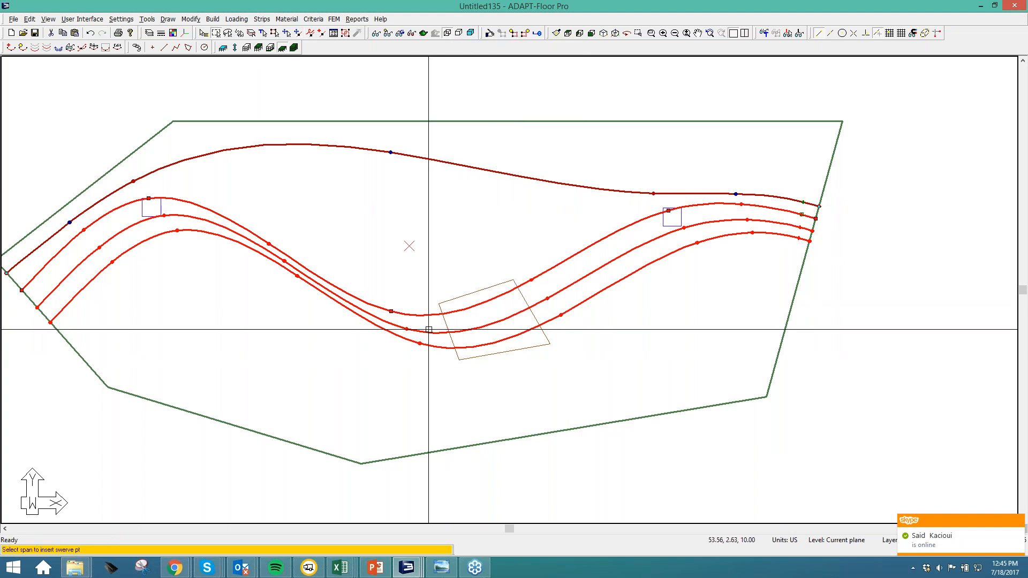
pyautogui.click(438, 314)
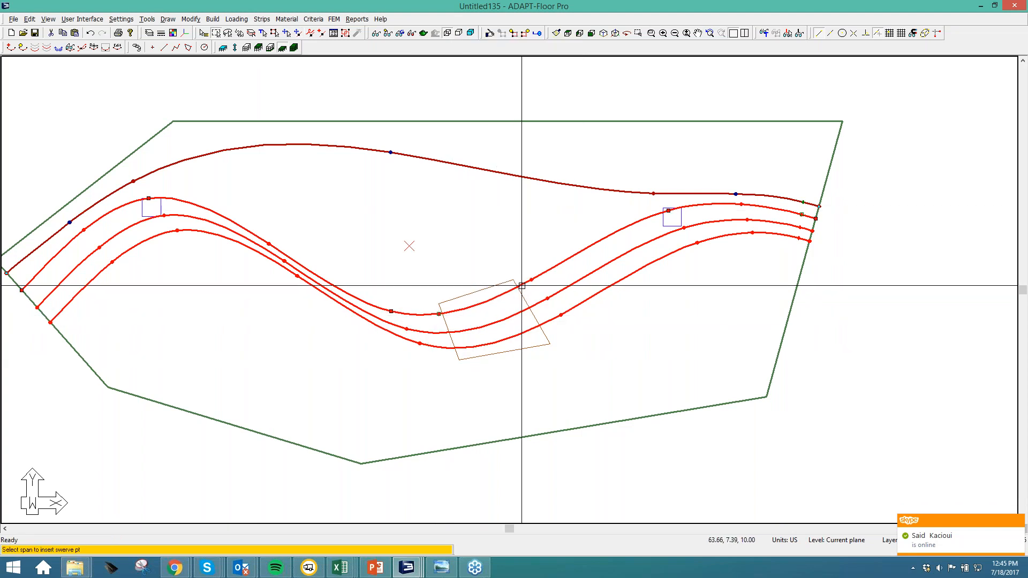
pyautogui.scroll(5, 438, 315)
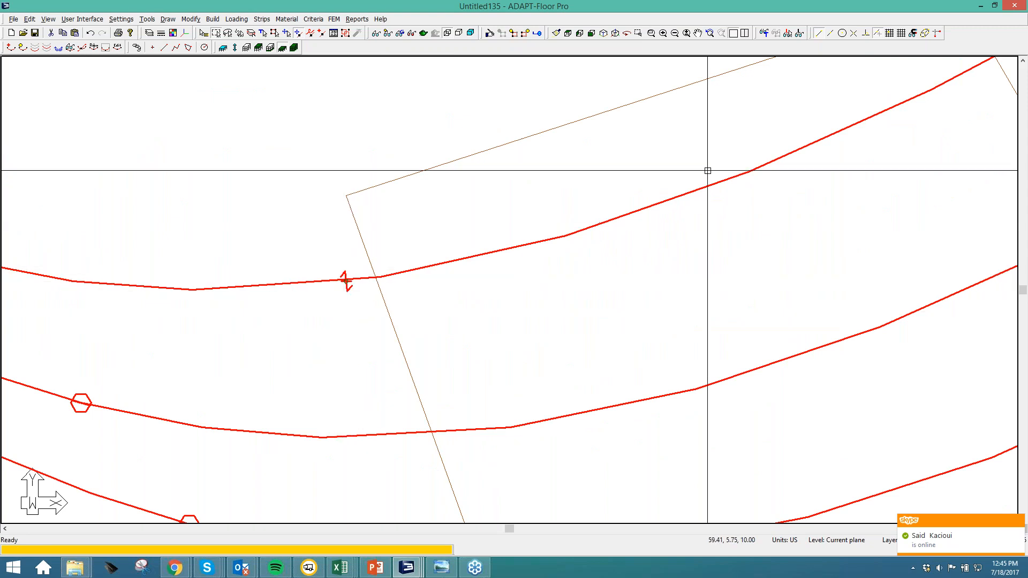
pyautogui.press('Escape')
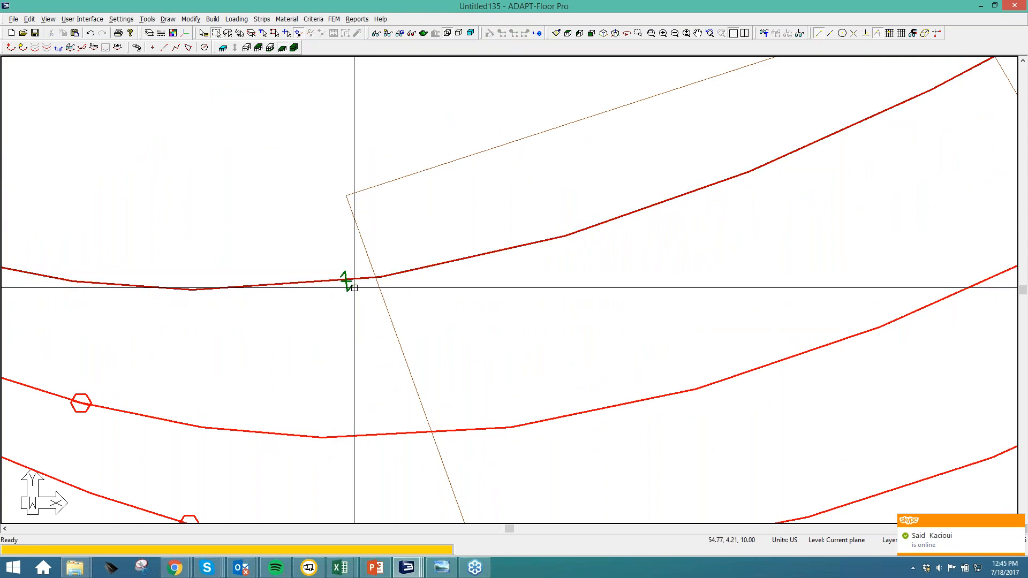
# Step: Move the upper crossing tendon's two swerve points just above the opening's upper corners to route it around the opening
pyautogui.moveTo(887, 158); pyautogui.dragTo(475, 353, button='middle')
pyautogui.scroll(-1, 562, 271)
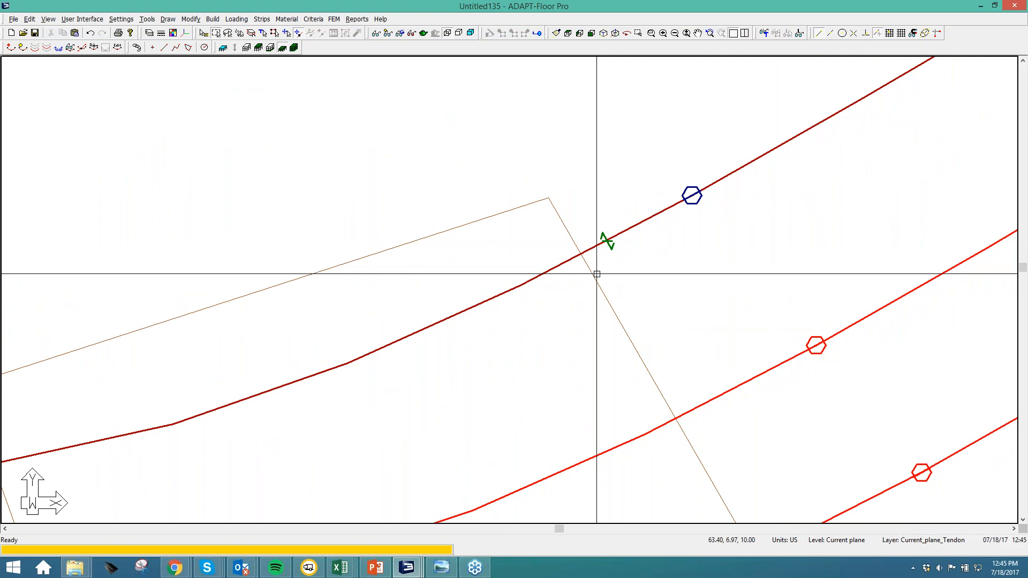
pyautogui.scroll(-8, 606, 273)
pyautogui.moveTo(522, 328); pyautogui.dragTo(598, 296, button='middle')
pyautogui.click(286, 361)
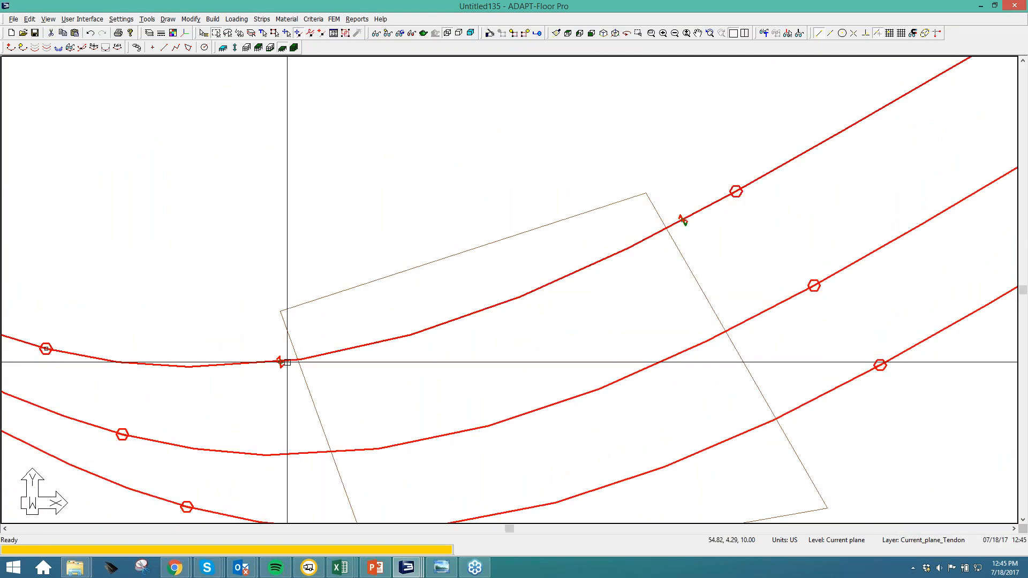
pyautogui.moveTo(284, 362); pyautogui.dragTo(270, 299)
pyautogui.scroll(-3, 489, 361)
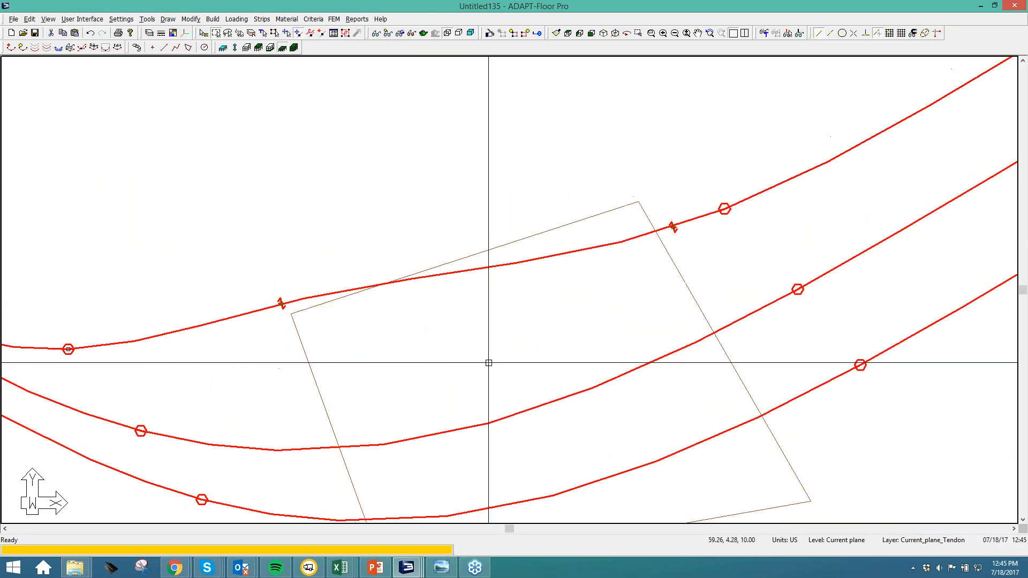
pyautogui.scroll(-1, 489, 362)
pyautogui.moveTo(578, 295); pyautogui.dragTo(562, 278)
pyautogui.scroll(-3, 500, 362)
pyautogui.moveTo(500, 363); pyautogui.dragTo(521, 340, button='middle')
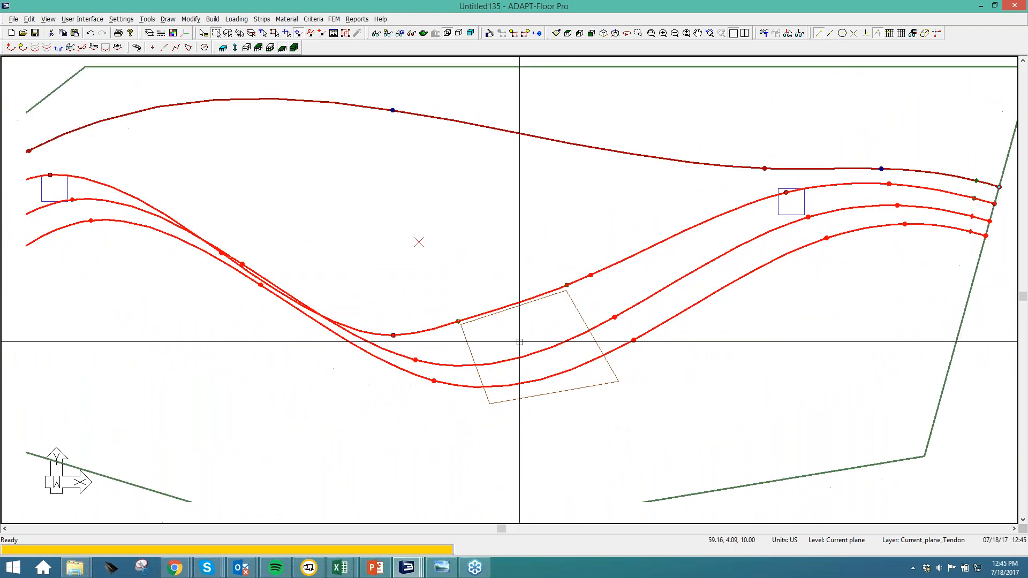
# Step: Insert swerve points where the middle crossing tendon meets the opening's left and right edges
pyautogui.moveTo(177, 274); pyautogui.dragTo(304, 253, button='middle')
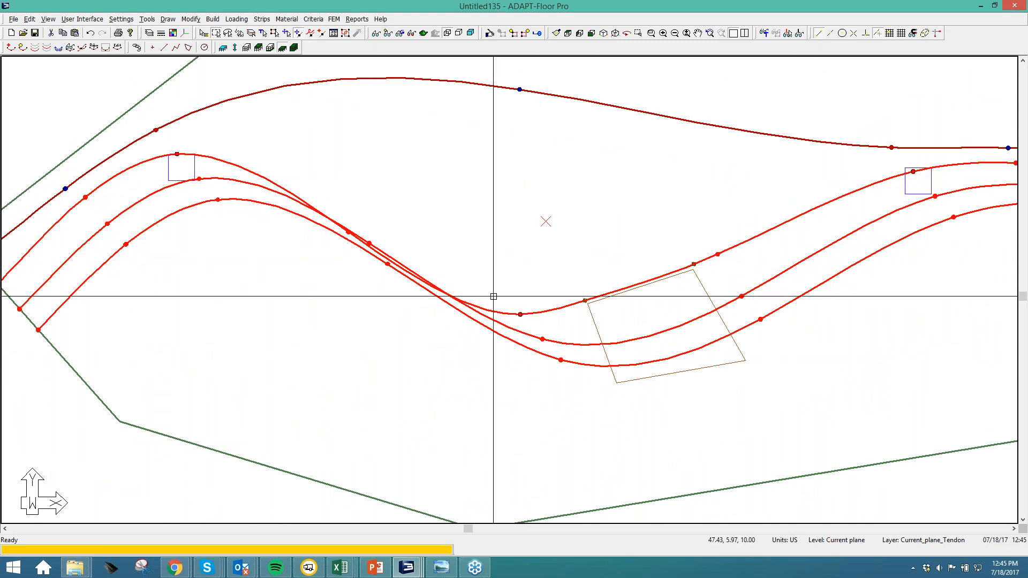
pyautogui.click(583, 344)
pyautogui.rightClick(583, 343)
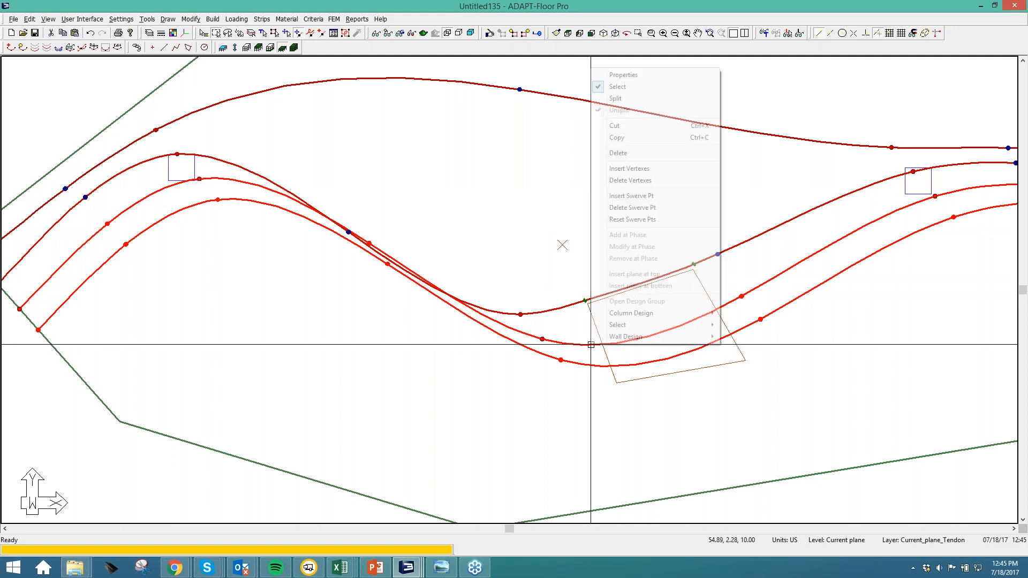
pyautogui.click(618, 196)
pyautogui.click(597, 344)
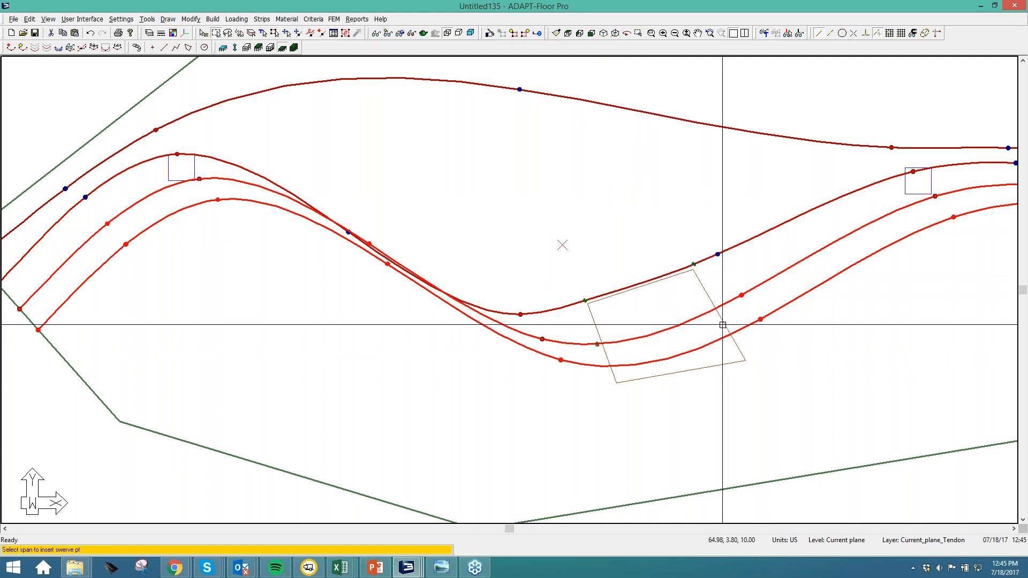
pyautogui.click(720, 306)
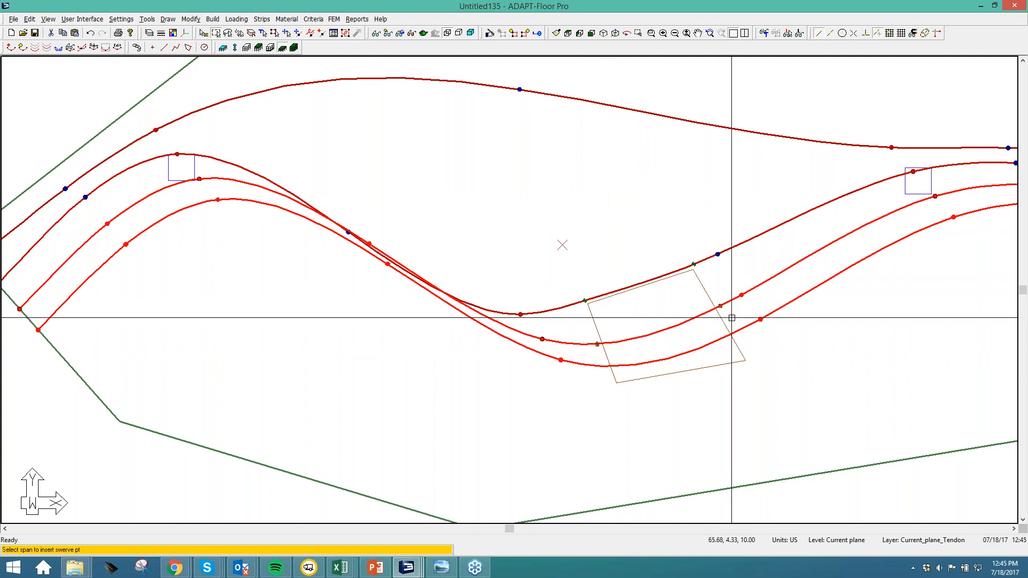
# Step: Insert swerve points where the lowest tendon meets the opening's left and right edges
pyautogui.rightClick(603, 366)
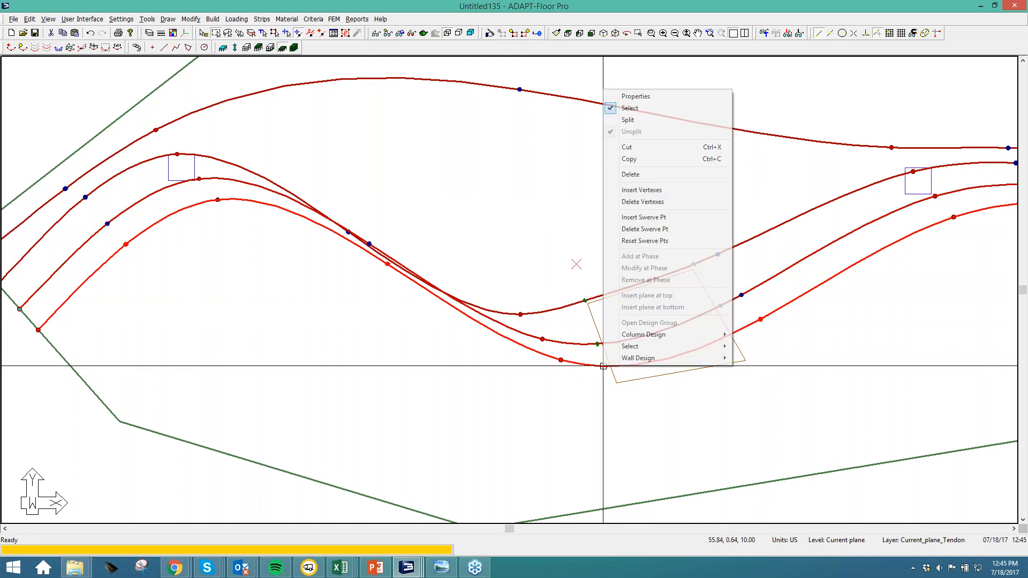
pyautogui.click(644, 217)
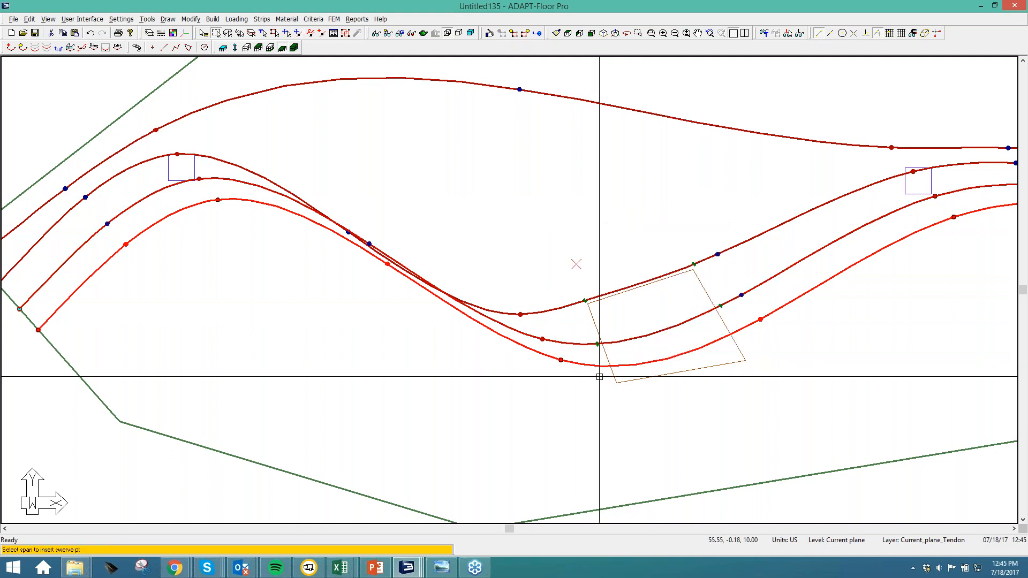
pyautogui.click(732, 332)
pyautogui.rightClick(759, 331)
pyautogui.click(764, 337)
# Step: Move the swerve points of the lowest and middle tendons toward the opening's lower corners to route both beneath it
pyautogui.moveTo(734, 333); pyautogui.dragTo(764, 362)
pyautogui.moveTo(605, 365); pyautogui.dragTo(611, 389)
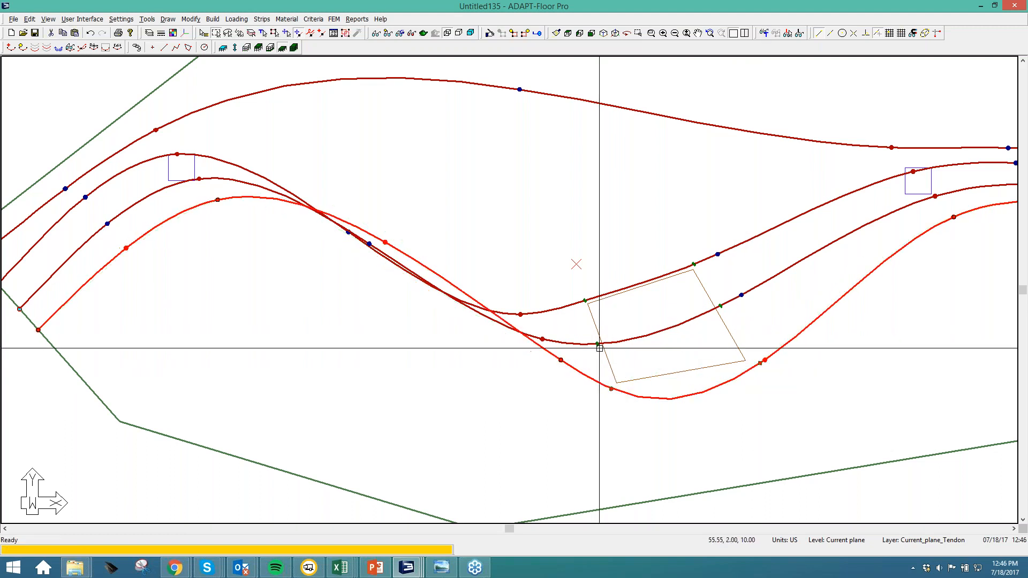
pyautogui.click(604, 344)
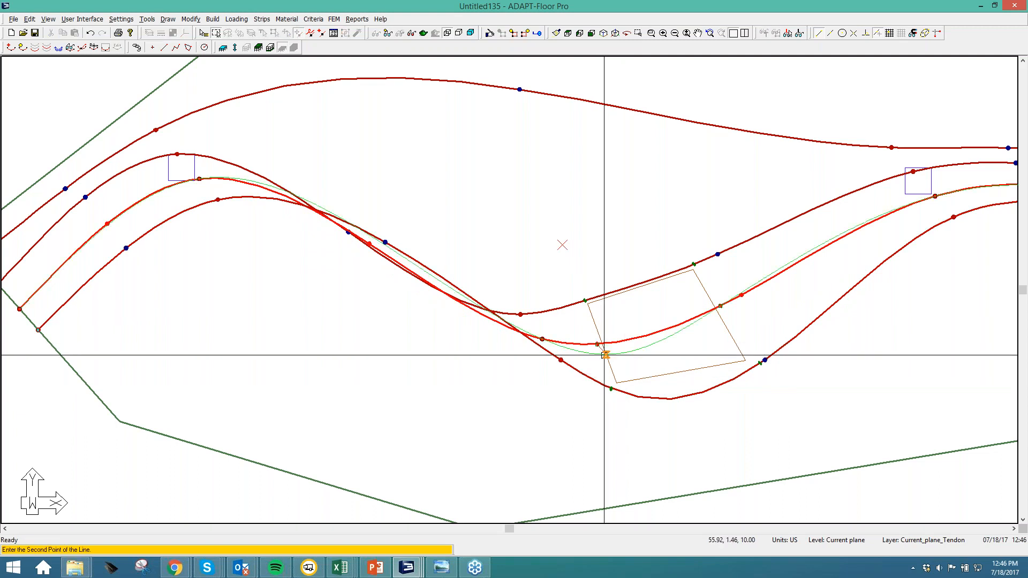
pyautogui.click(624, 392)
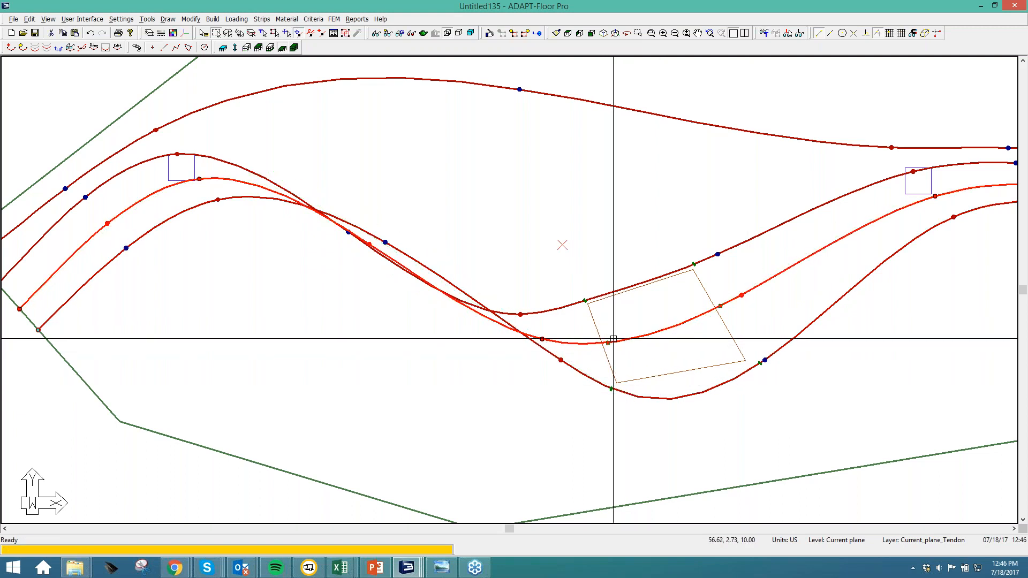
pyautogui.moveTo(608, 343); pyautogui.dragTo(614, 400)
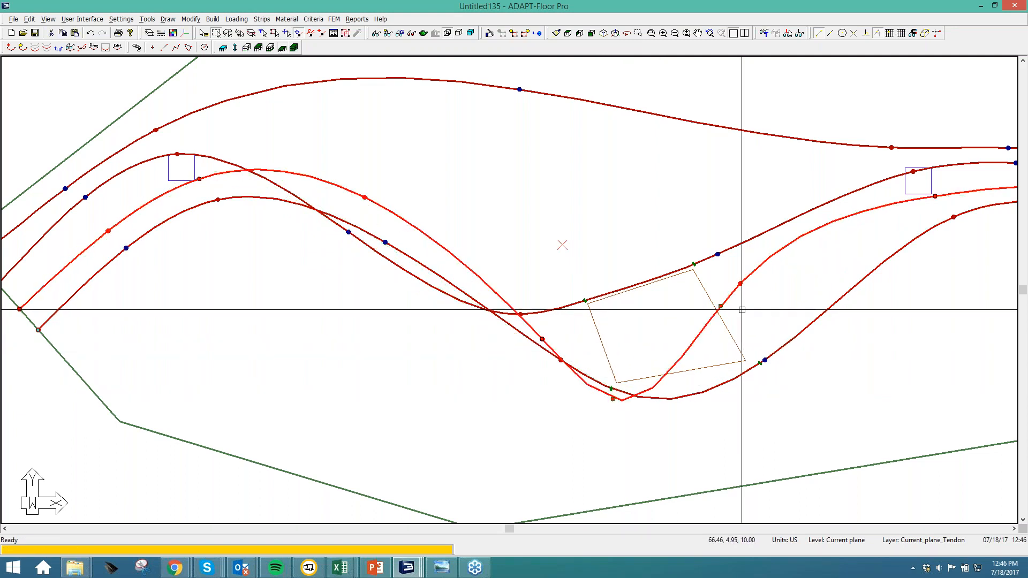
pyautogui.moveTo(720, 306); pyautogui.dragTo(753, 360)
# Step: Examine how the rerouted tendons pass the opening and run across the whole slab, and clear the selection
pyautogui.scroll(-2, 513, 371)
pyautogui.moveTo(622, 351); pyautogui.dragTo(485, 370, button='middle')
pyautogui.scroll(-1, 485, 369)
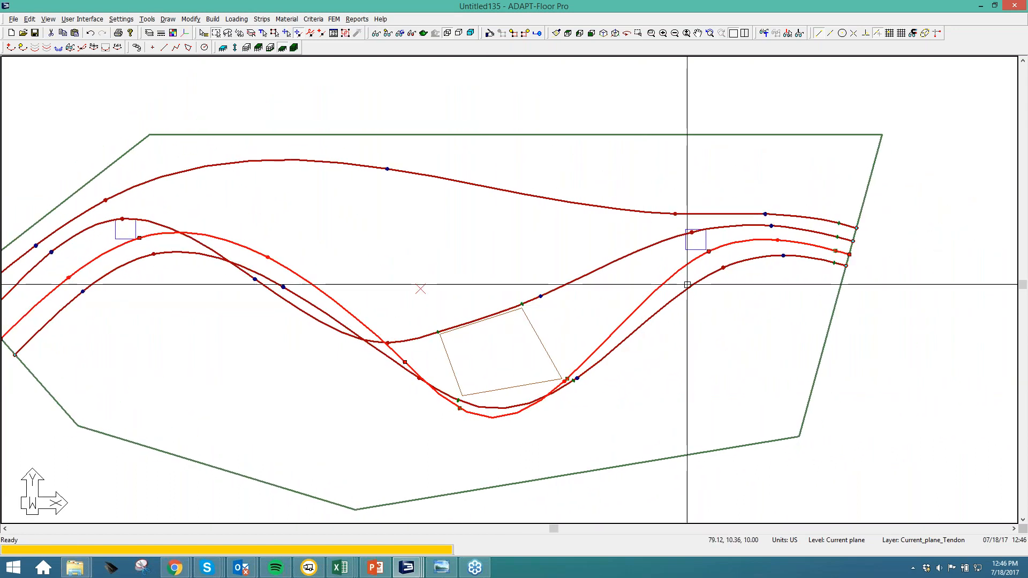
pyautogui.moveTo(532, 367); pyautogui.dragTo(693, 347, button='middle')
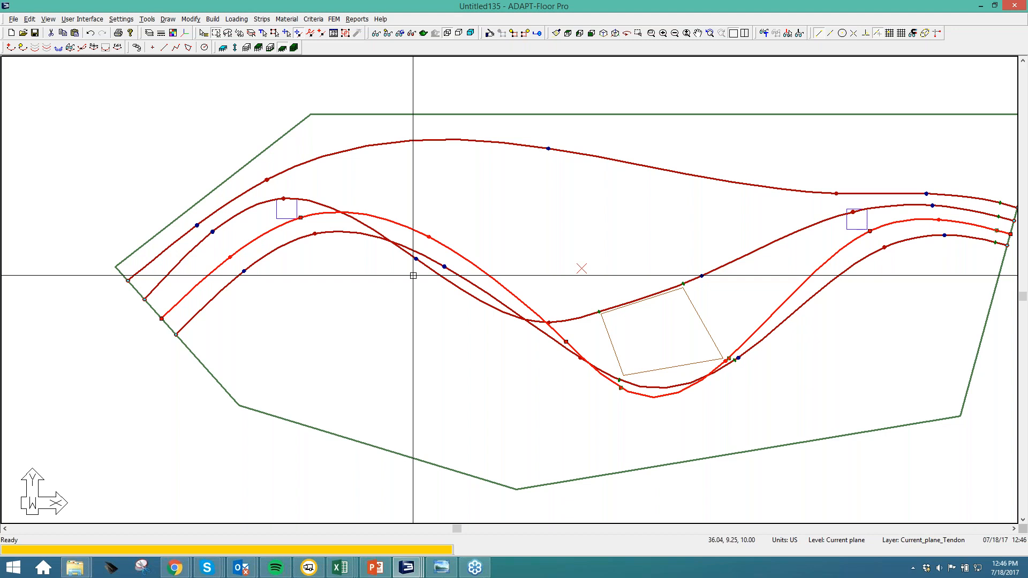
pyautogui.moveTo(432, 335); pyautogui.dragTo(341, 323, button='middle')
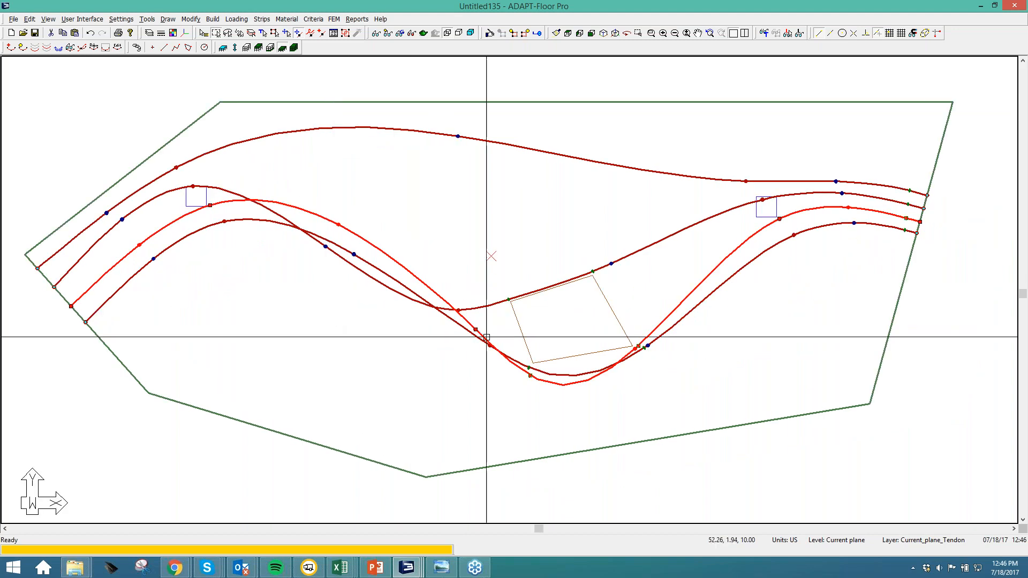
pyautogui.moveTo(492, 332); pyautogui.dragTo(499, 344, button='middle')
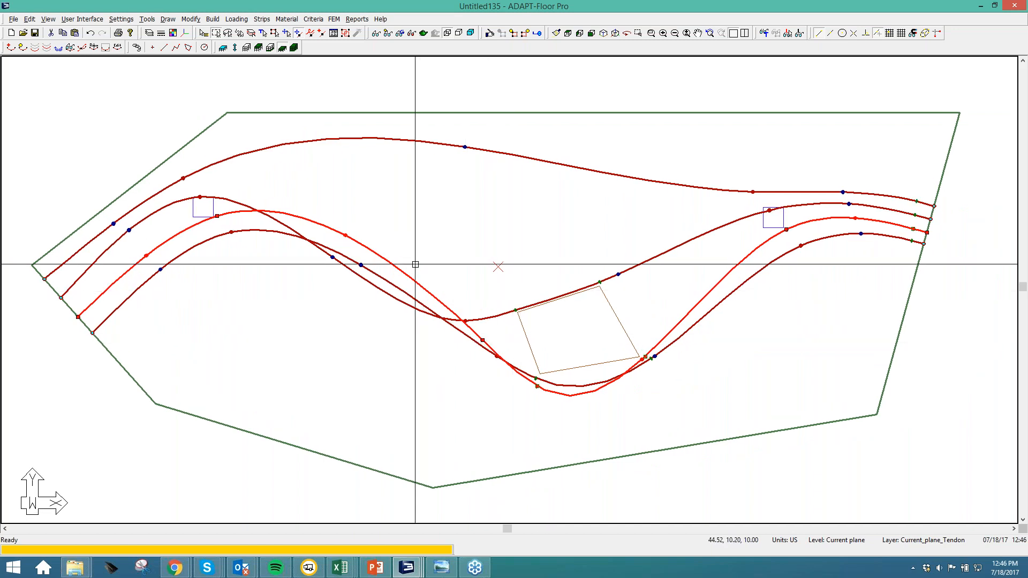
pyautogui.moveTo(219, 278); pyautogui.dragTo(218, 287, button='middle')
pyautogui.press('Escape')
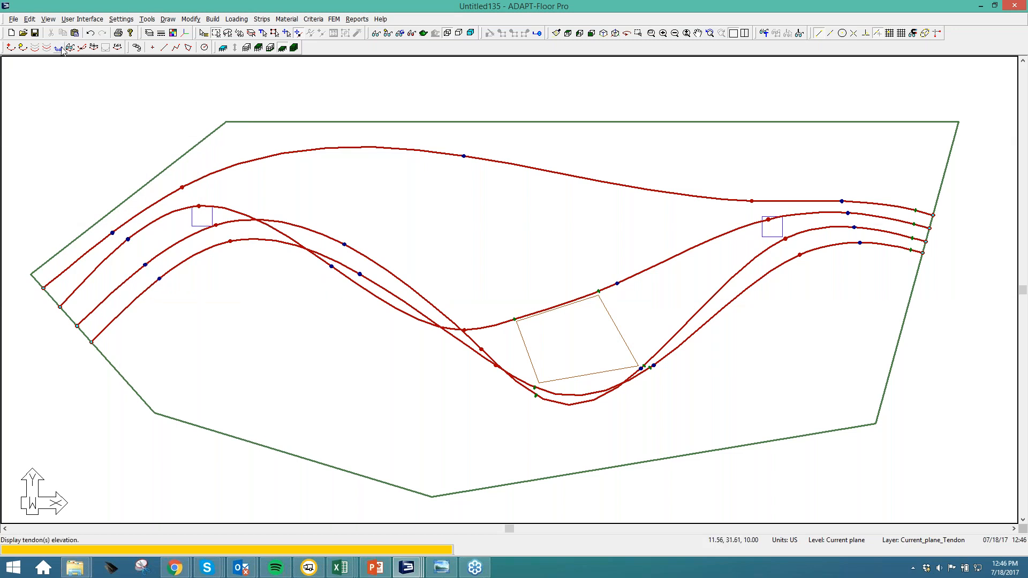
# Step: Open the Dynamic Tendon Editor and examine the CGS values at the tendon control points near the slanted left slab edge
pyautogui.click(117, 47)
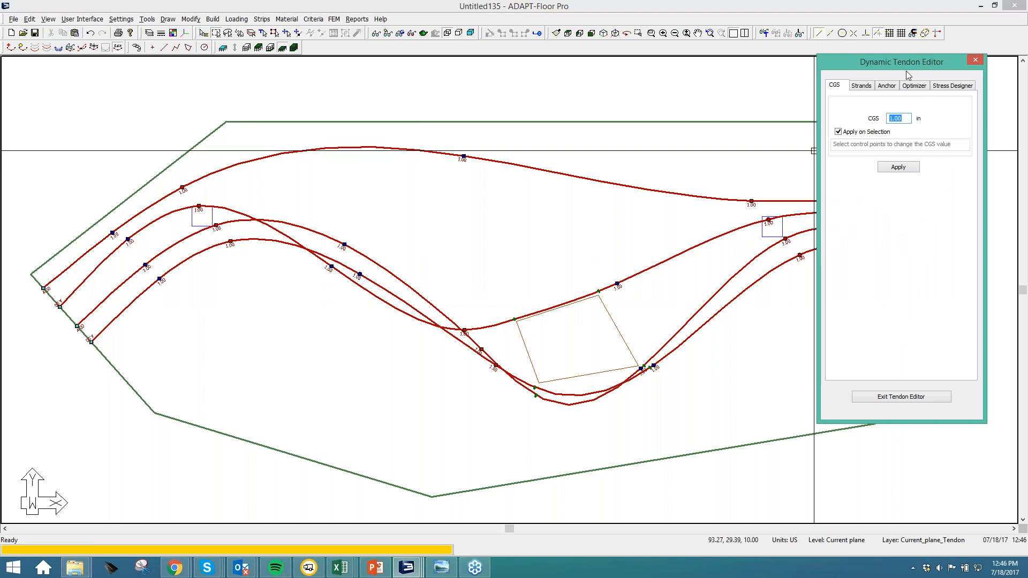
pyautogui.moveTo(907, 60); pyautogui.dragTo(924, 81)
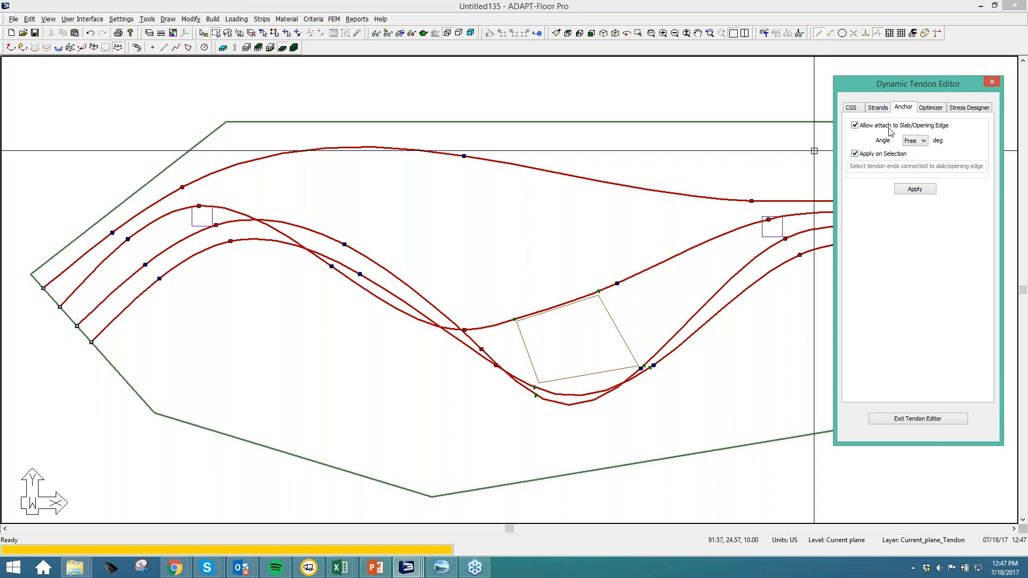
pyautogui.click(855, 109)
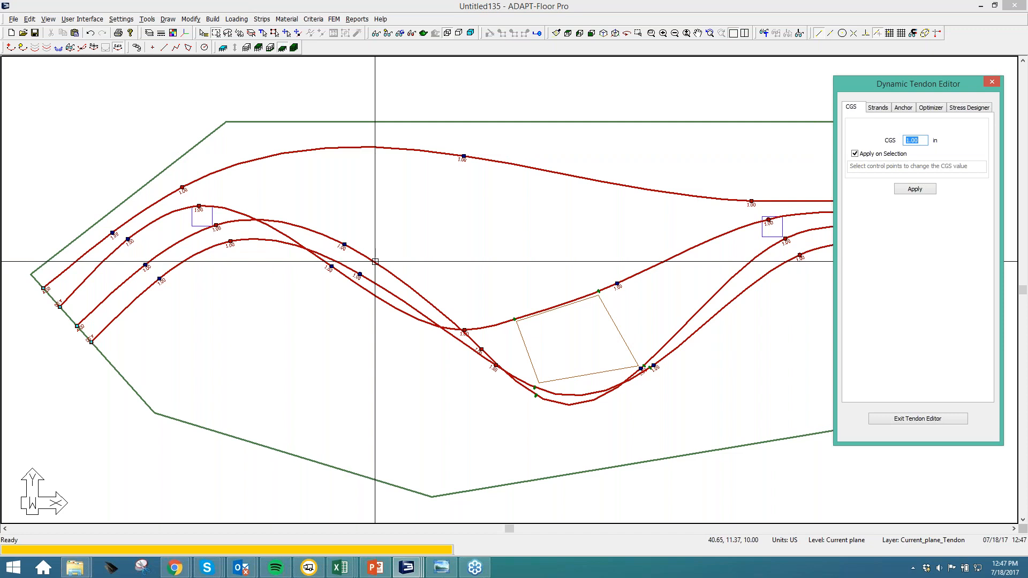
pyautogui.scroll(4, 156, 319)
pyautogui.scroll(1, 172, 317)
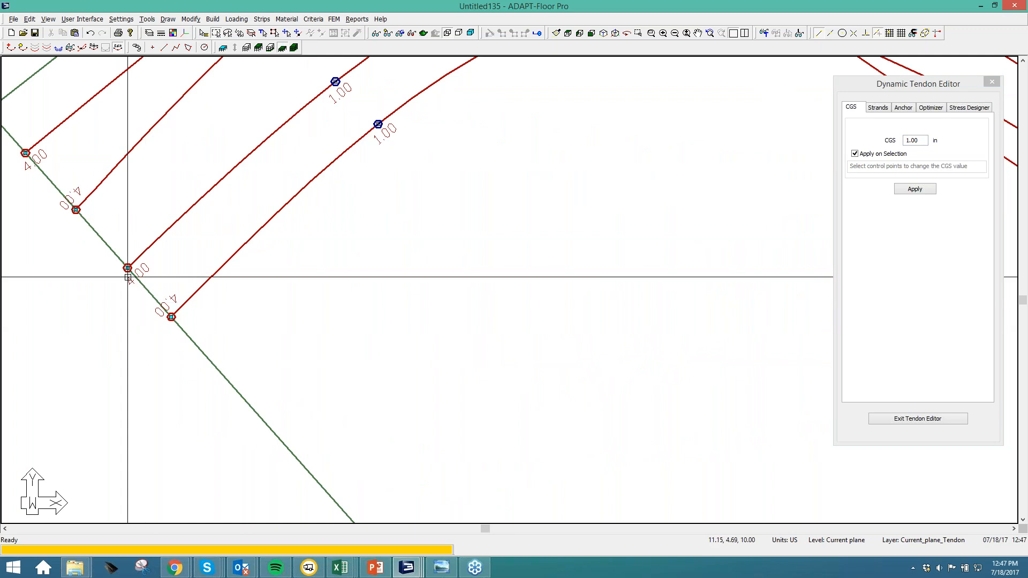
pyautogui.moveTo(199, 341); pyautogui.dragTo(172, 424, button='middle')
pyautogui.scroll(-4, 183, 383)
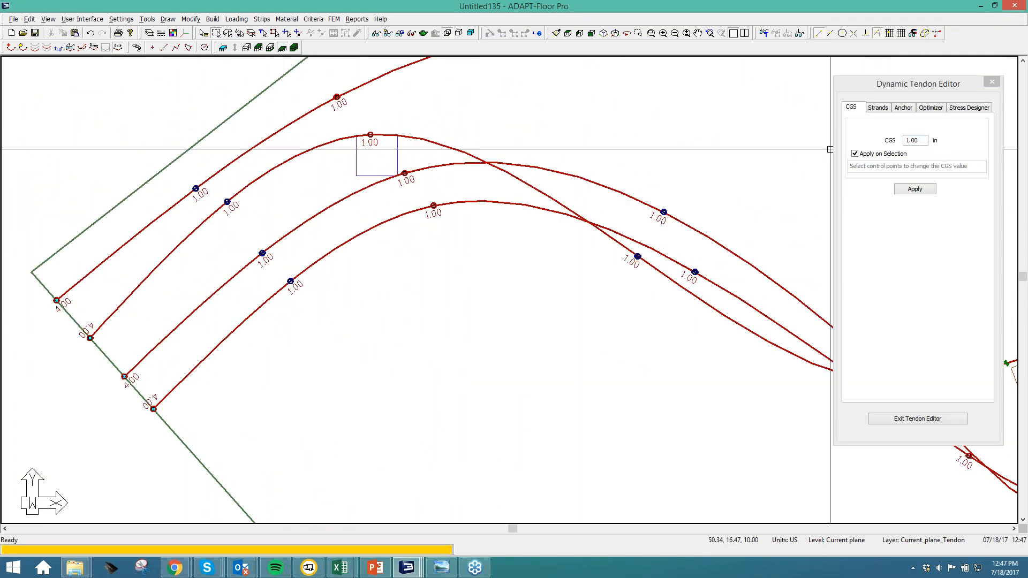
# Step: Set a CGS of 1.50 in at the lowest tendon's first blue control point and the next blue points of the three crossing tendons
pyautogui.doubleClick(920, 140)
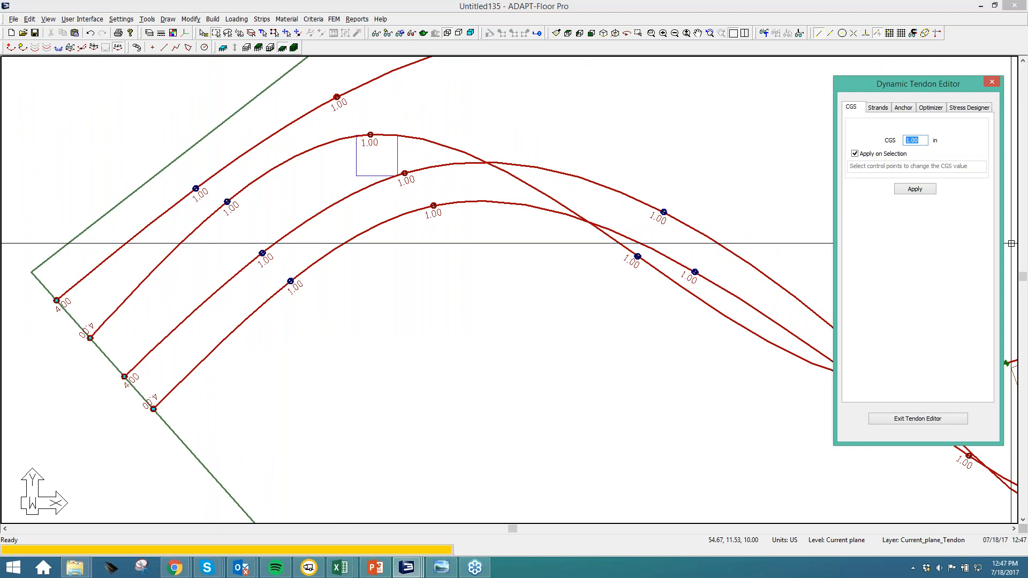
pyautogui.click(912, 141)
pyautogui.click(915, 189)
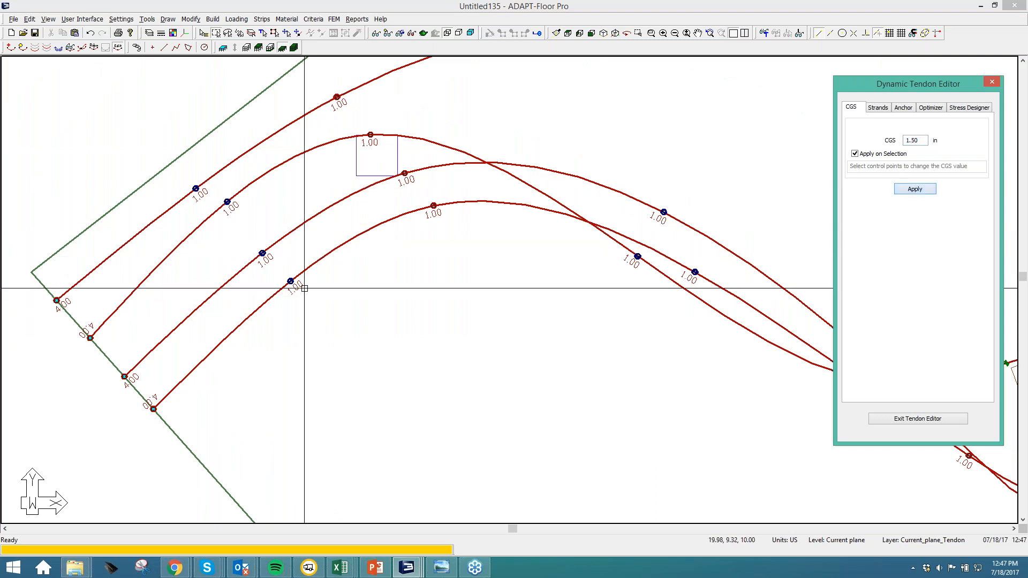
pyautogui.click(290, 281)
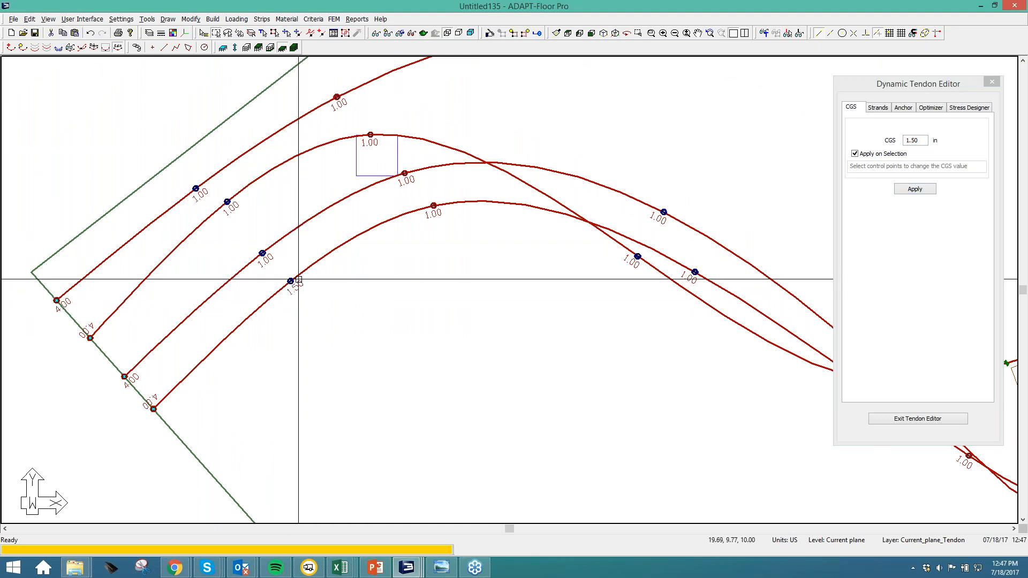
pyautogui.moveTo(590, 313); pyautogui.dragTo(352, 305, button='middle')
pyautogui.moveTo(481, 327); pyautogui.dragTo(366, 153)
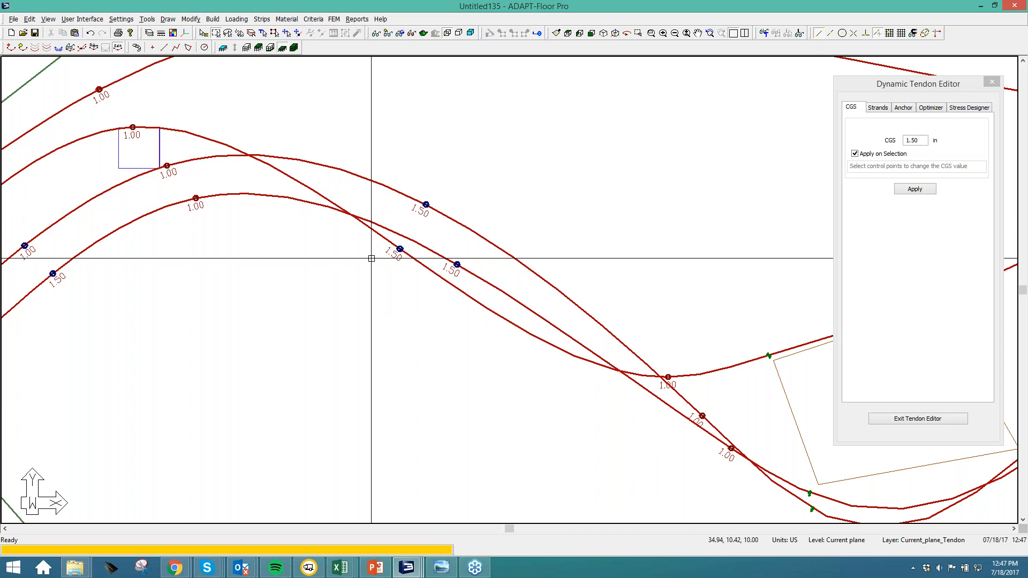
# Step: Apply a CGS of 1.00 in to the last blue control points of the three lower tendons near the right slab edge
pyautogui.scroll(-1, 406, 230)
pyautogui.scroll(-1, 406, 230)
pyautogui.moveTo(457, 278); pyautogui.dragTo(367, 294, button='middle')
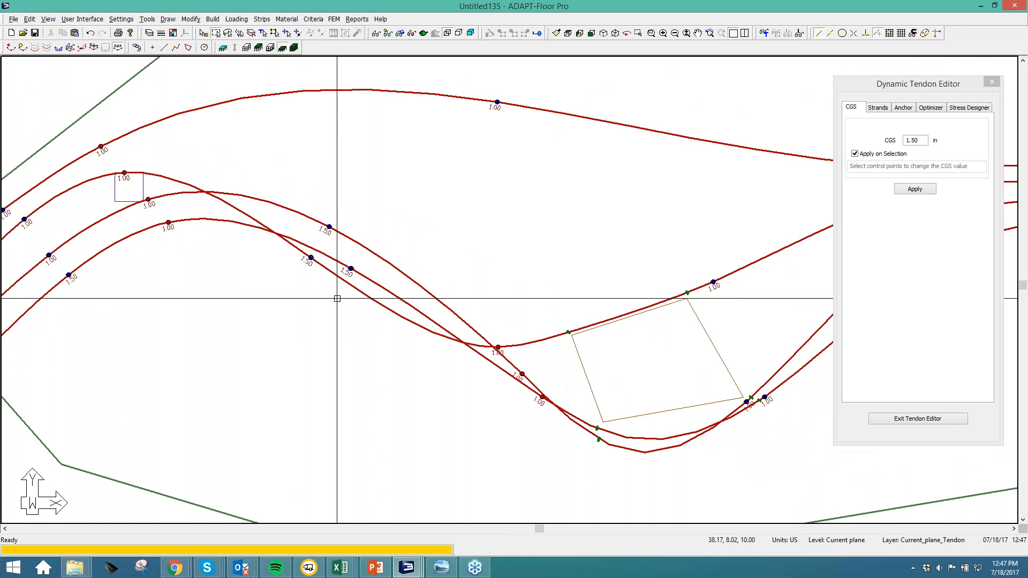
pyautogui.moveTo(592, 305); pyautogui.dragTo(257, 312, button='middle')
pyautogui.moveTo(550, 293); pyautogui.dragTo(243, 349, button='middle')
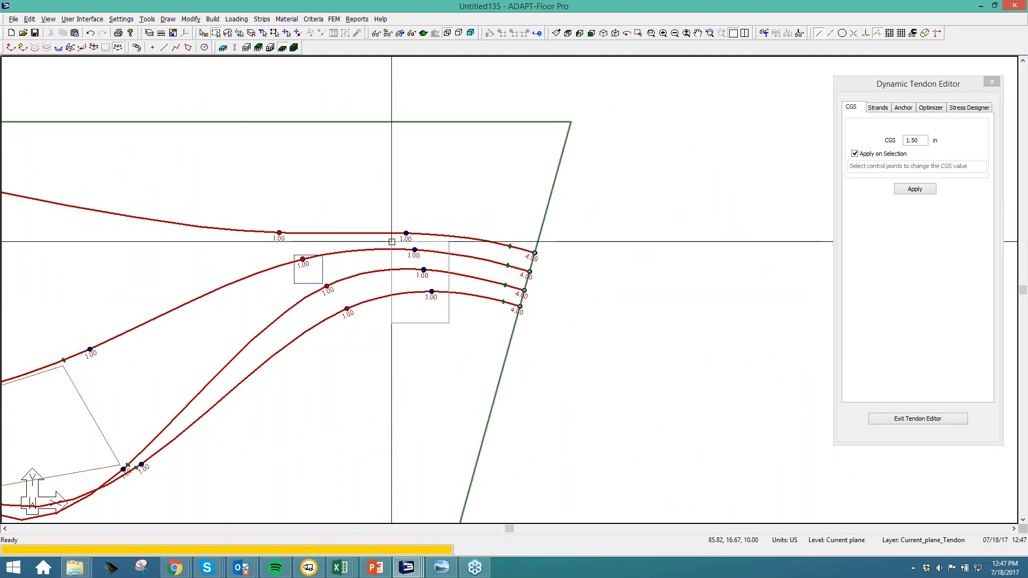
pyautogui.click(916, 148)
pyautogui.write('1.00')
pyautogui.click(915, 189)
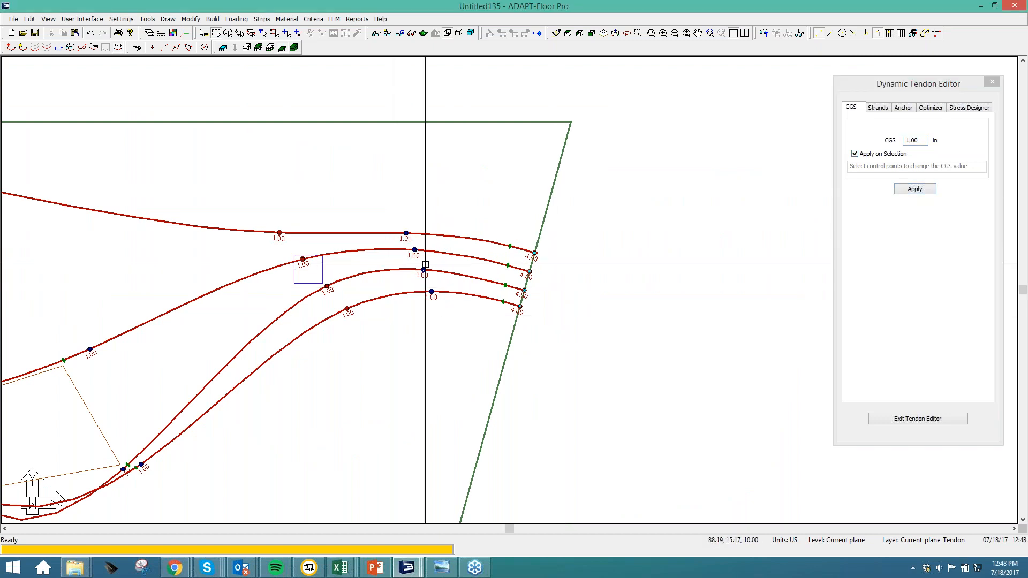
# Step: Assign 4.00 strands to the tendons anchored along the slanted left slab edge
pyautogui.click(878, 107)
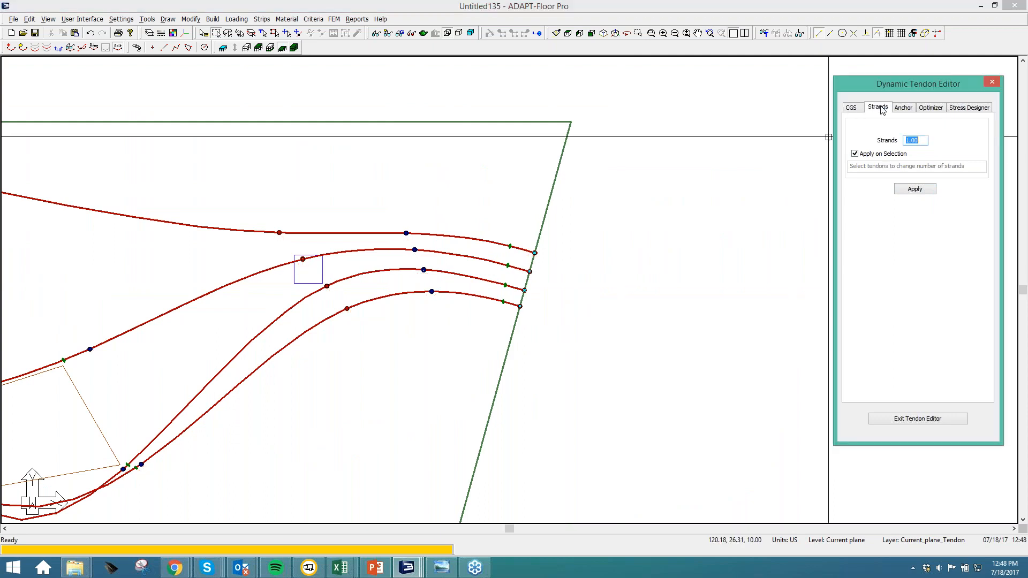
pyautogui.scroll(5, 749, 273)
pyautogui.moveTo(135, 287); pyautogui.dragTo(440, 255, button='middle')
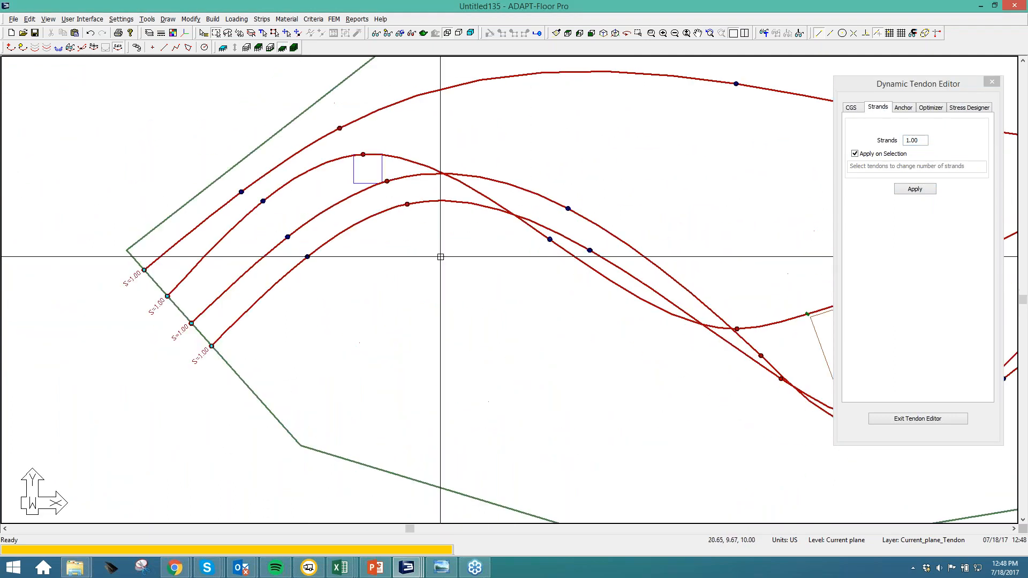
pyautogui.moveTo(323, 263); pyautogui.dragTo(478, 226, button='middle')
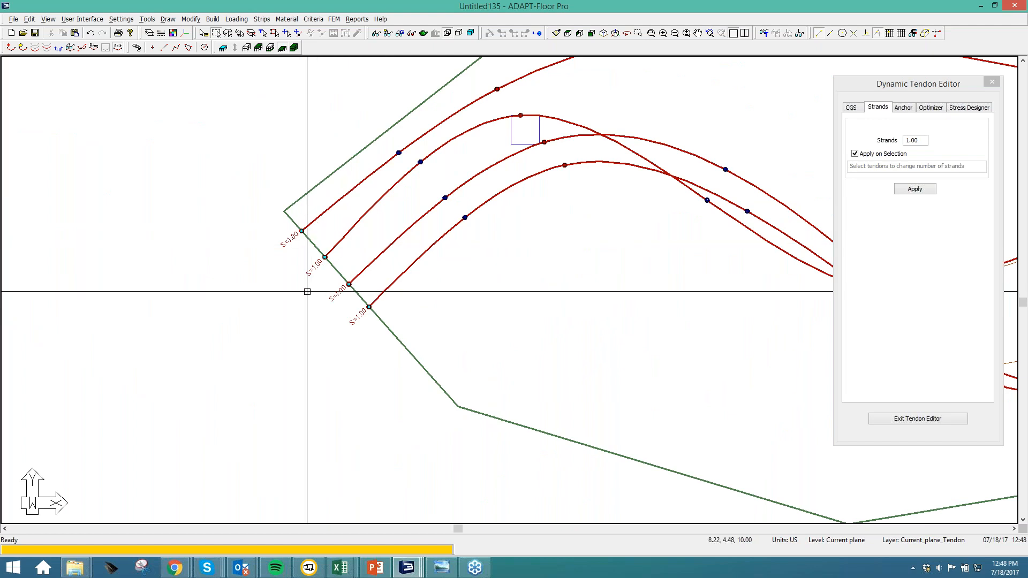
pyautogui.scroll(3, 306, 291)
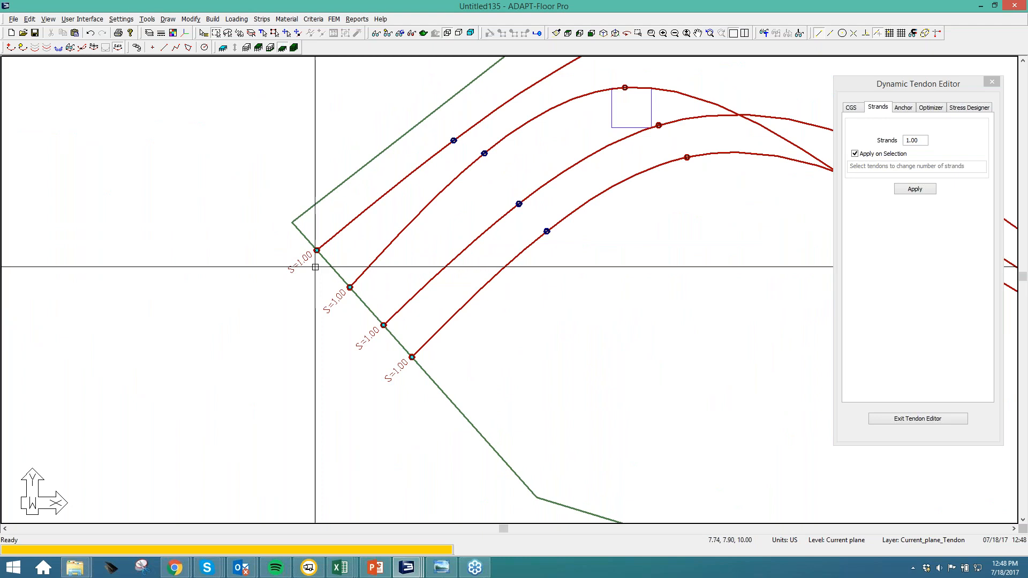
pyautogui.click(884, 146)
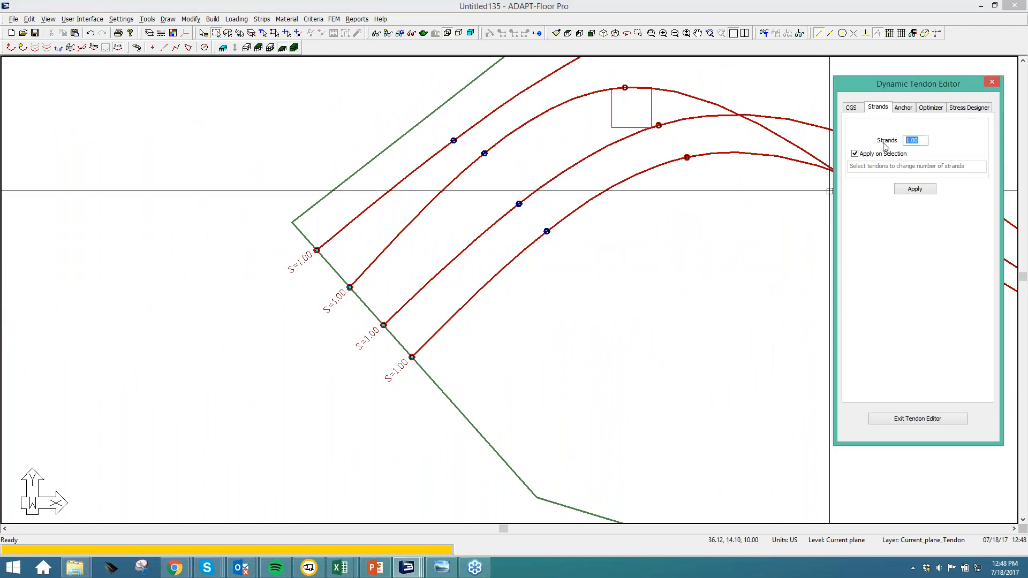
pyautogui.write('4.00')
pyautogui.click(914, 189)
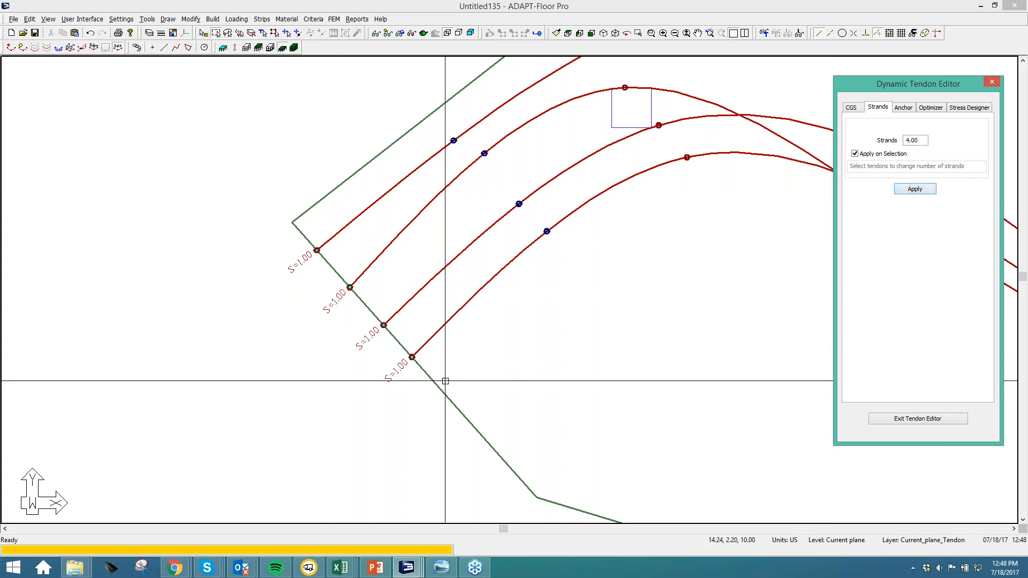
# Step: Set the number of strands to 2.00 for the second tendon from the top at the left slab edge
pyautogui.click(937, 142)
pyautogui.write('2')
pyautogui.click(914, 189)
pyautogui.click(340, 295)
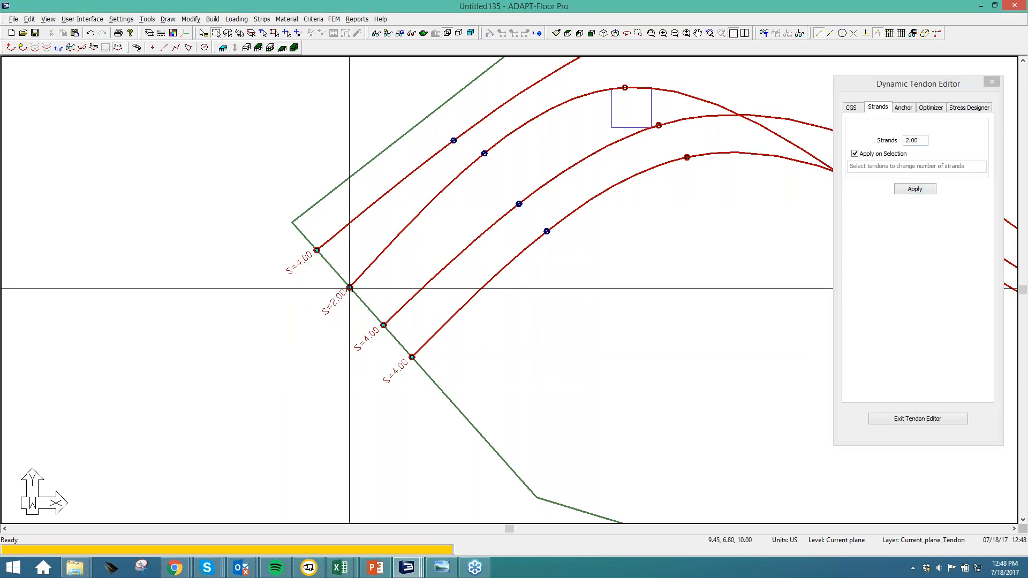
# Step: Apply a 60-degree anchor angle to the lowest tendon's end at the left slab edge
pyautogui.moveTo(340, 319); pyautogui.dragTo(262, 341, button='middle')
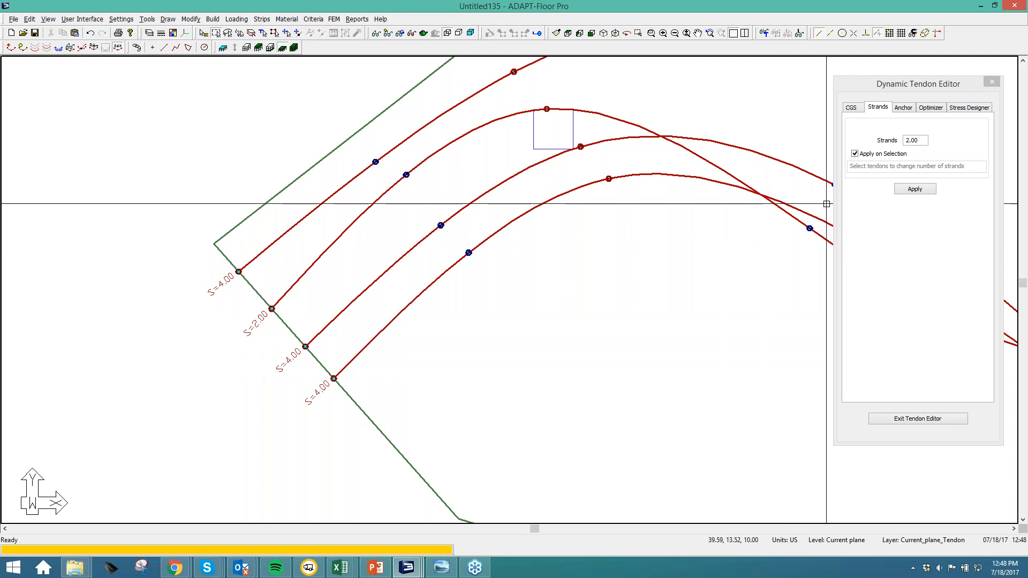
pyautogui.click(907, 109)
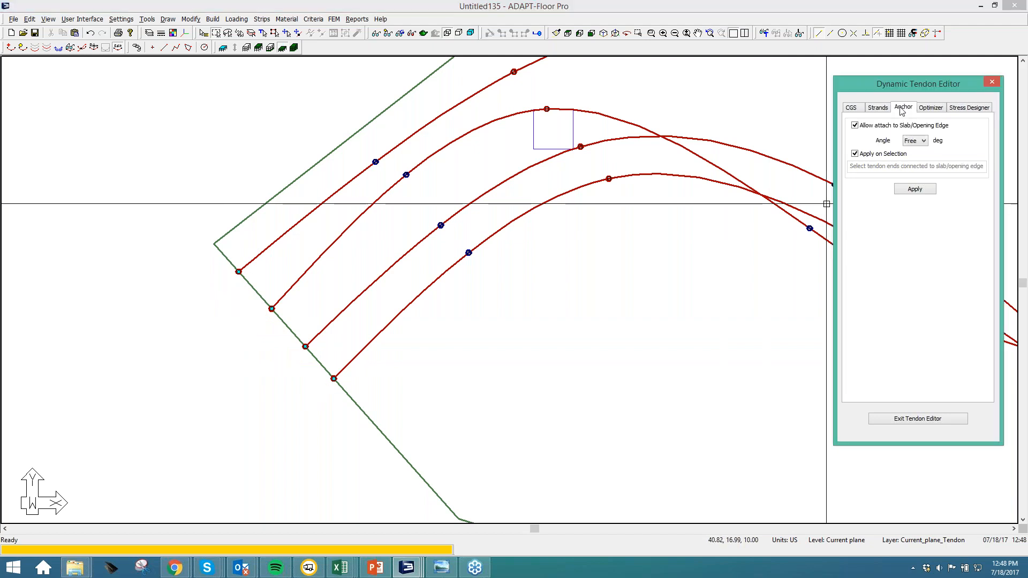
pyautogui.click(919, 144)
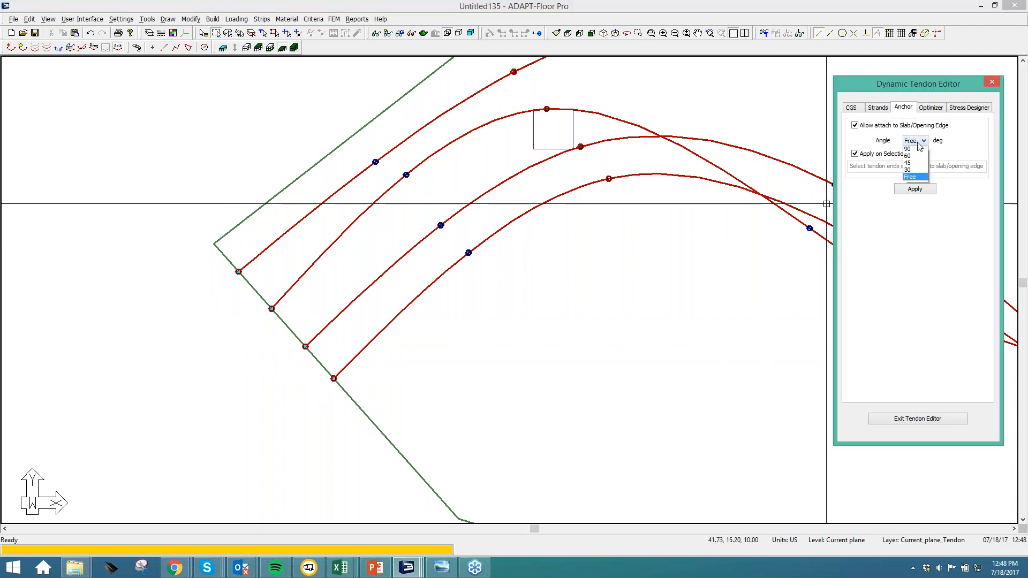
pyautogui.click(910, 157)
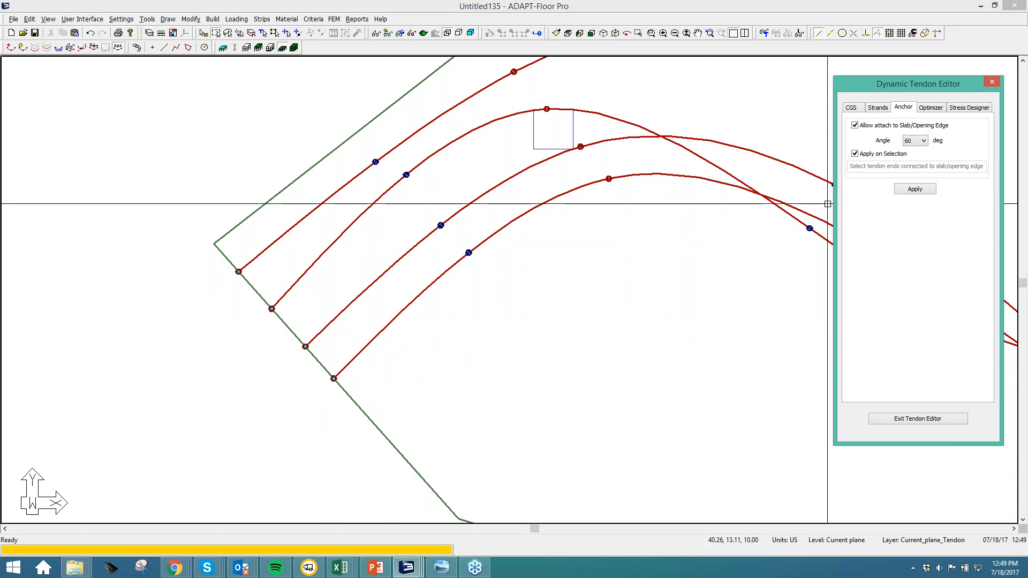
pyautogui.click(915, 189)
pyautogui.click(333, 379)
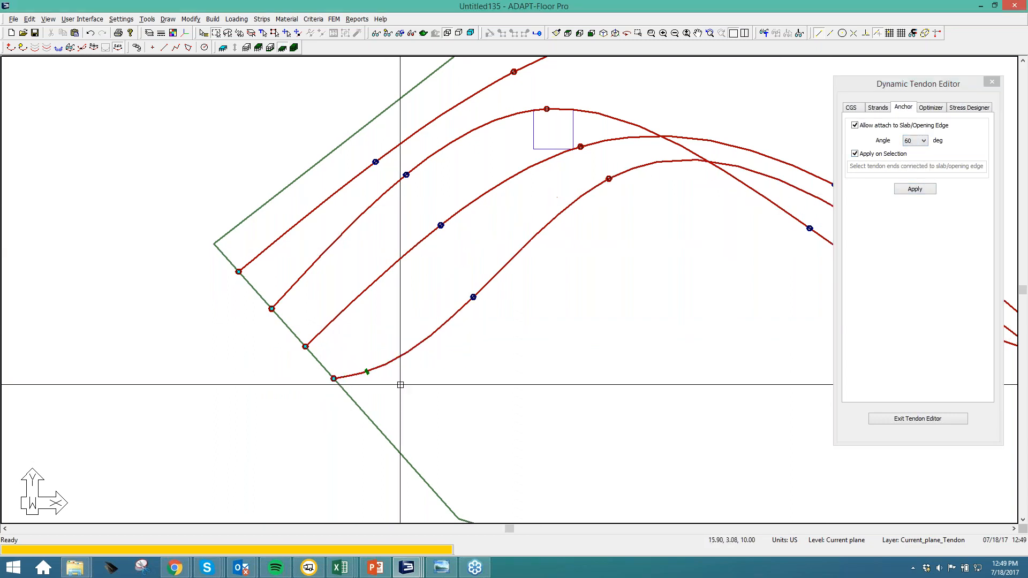
# Step: Inspect the reshaped lowest tendon, exit the Dynamic Tendon Editor, and view the whole slab
pyautogui.moveTo(373, 355); pyautogui.dragTo(200, 383, button='middle')
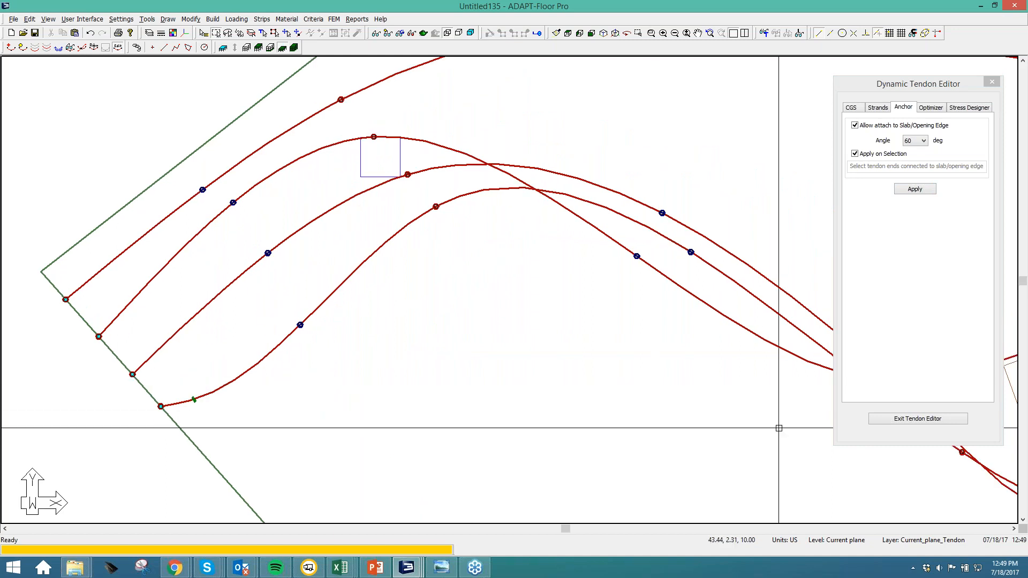
pyautogui.click(904, 419)
pyautogui.scroll(-4, 551, 374)
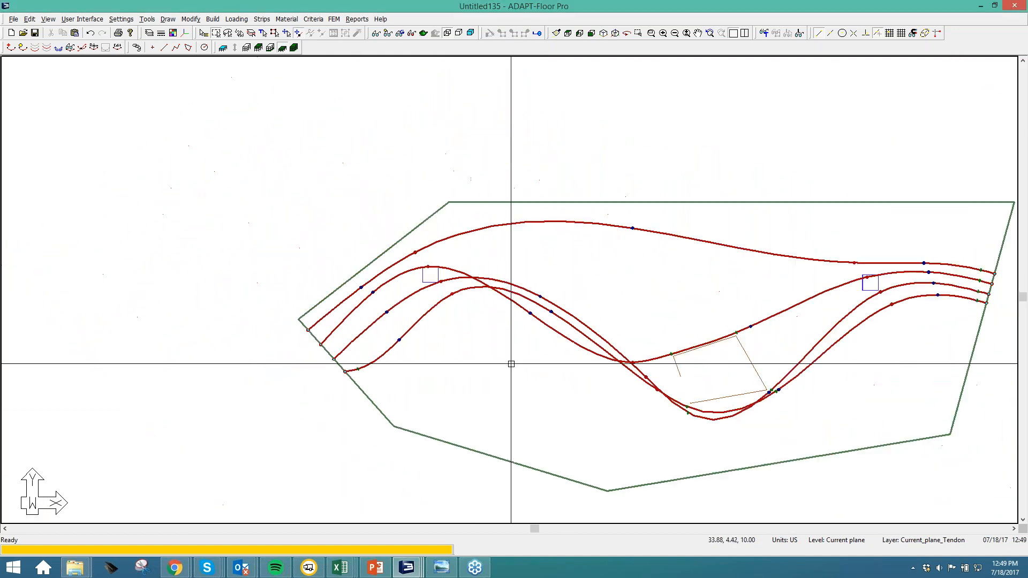
pyautogui.moveTo(383, 330); pyautogui.dragTo(354, 326, button='middle')
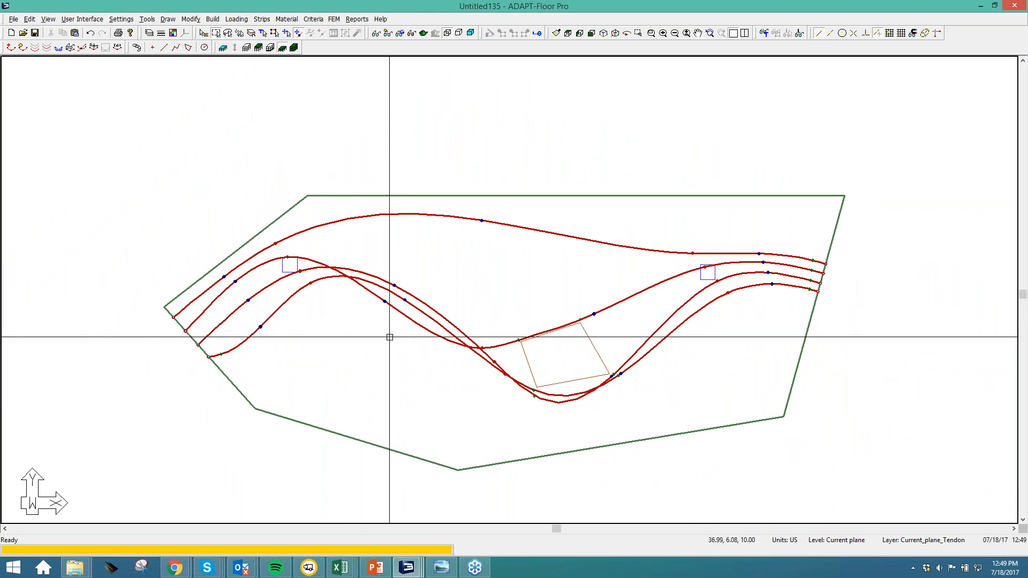
# Step: Switch to the Tendons-model2.adm model and select all Support Line items by type
pyautogui.moveTo(407, 573)
pyautogui.click(402, 516)
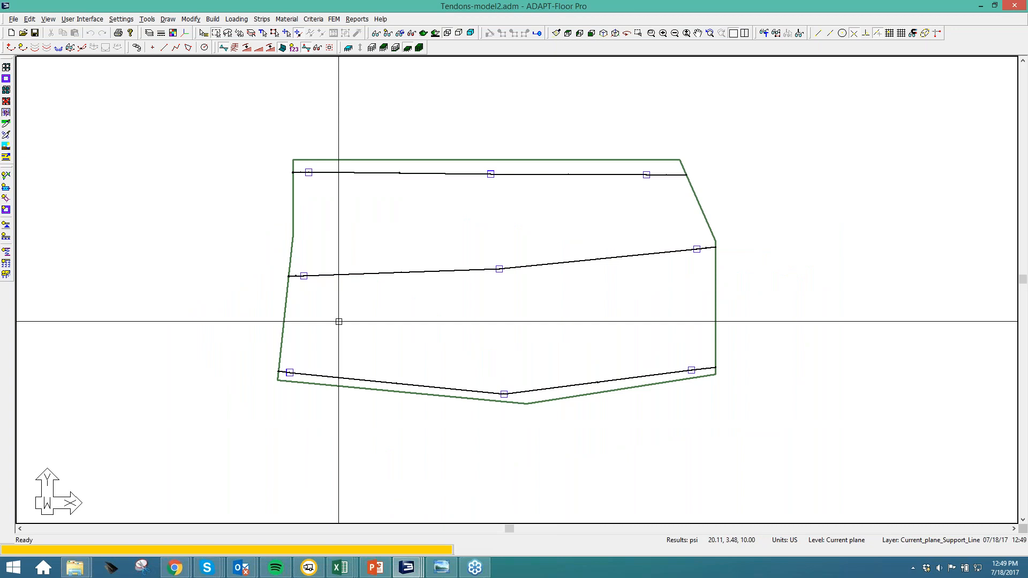
pyautogui.scroll(1, 338, 321)
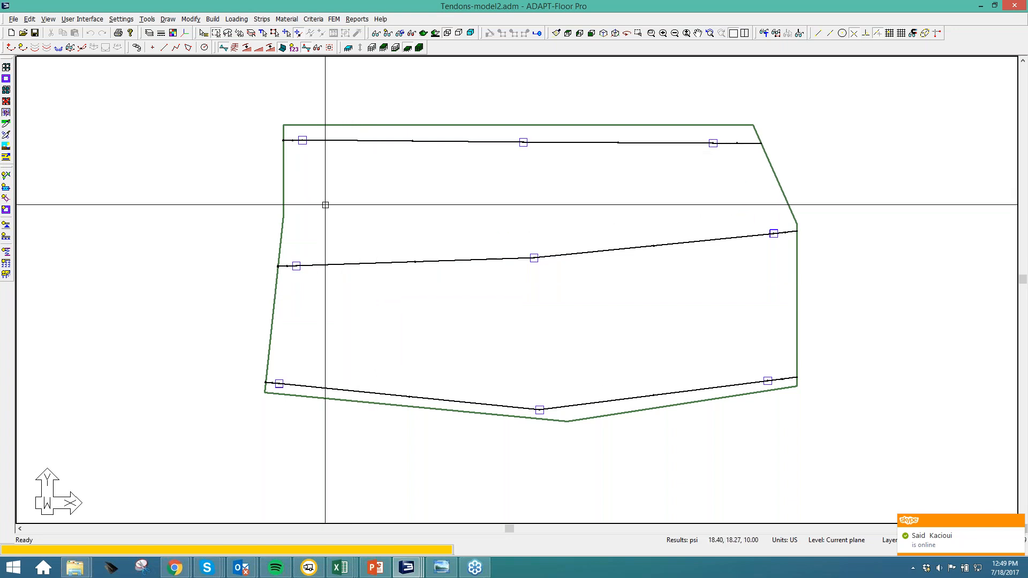
pyautogui.click(263, 33)
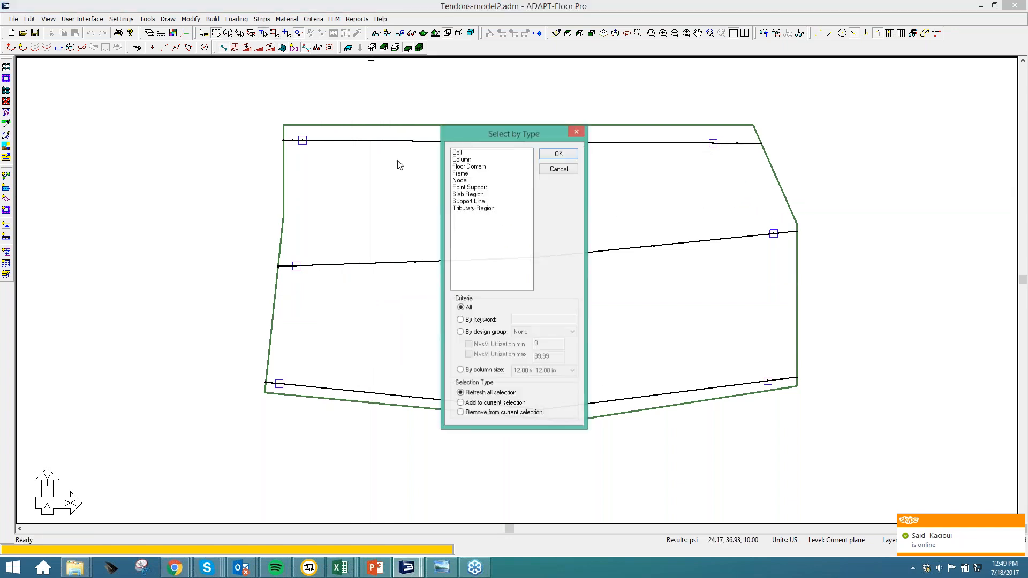
pyautogui.click(478, 203)
pyautogui.click(555, 155)
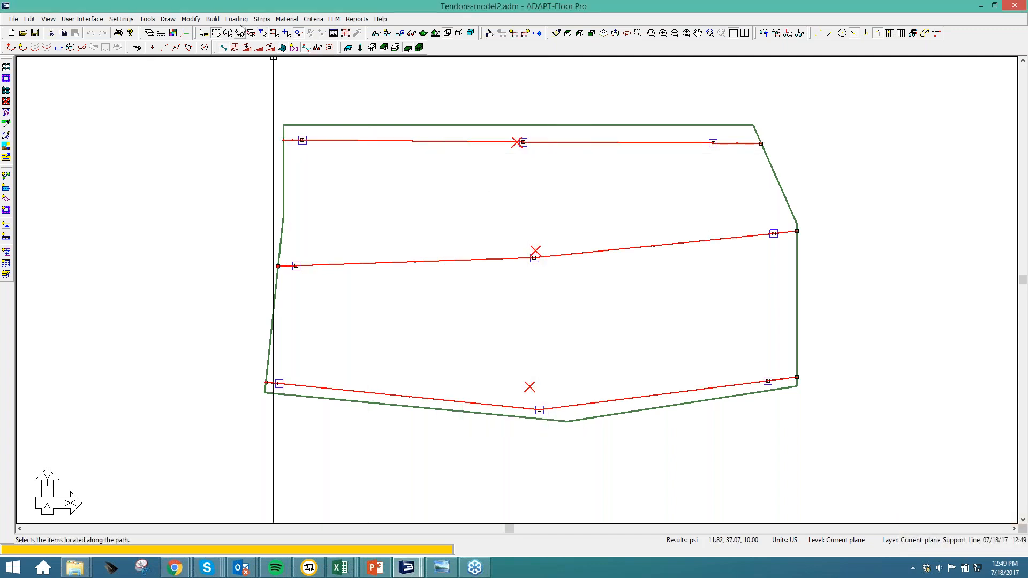
# Step: Map banded tendons along the selected support lines as one group, using an entered tributary width of 20 ft and 26.7 k effective force per strand
pyautogui.click(263, 22)
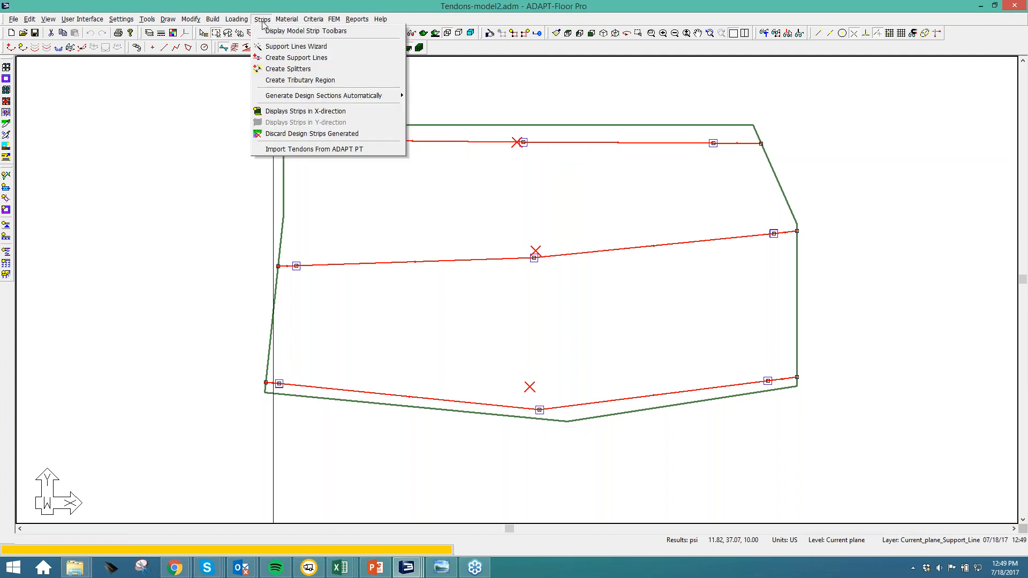
pyautogui.click(264, 22)
pyautogui.click(213, 20)
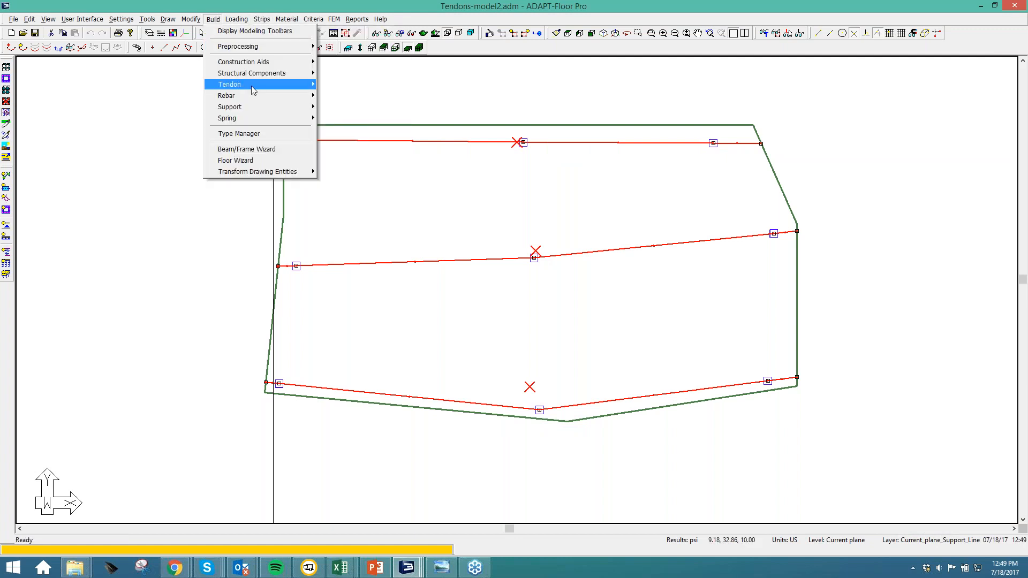
pyautogui.moveTo(254, 90)
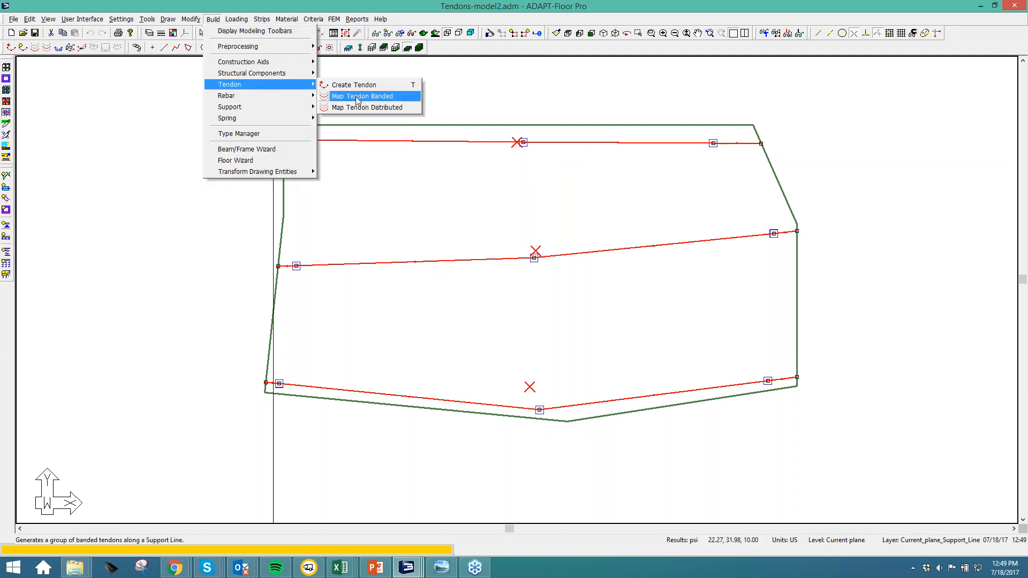
pyautogui.click(357, 100)
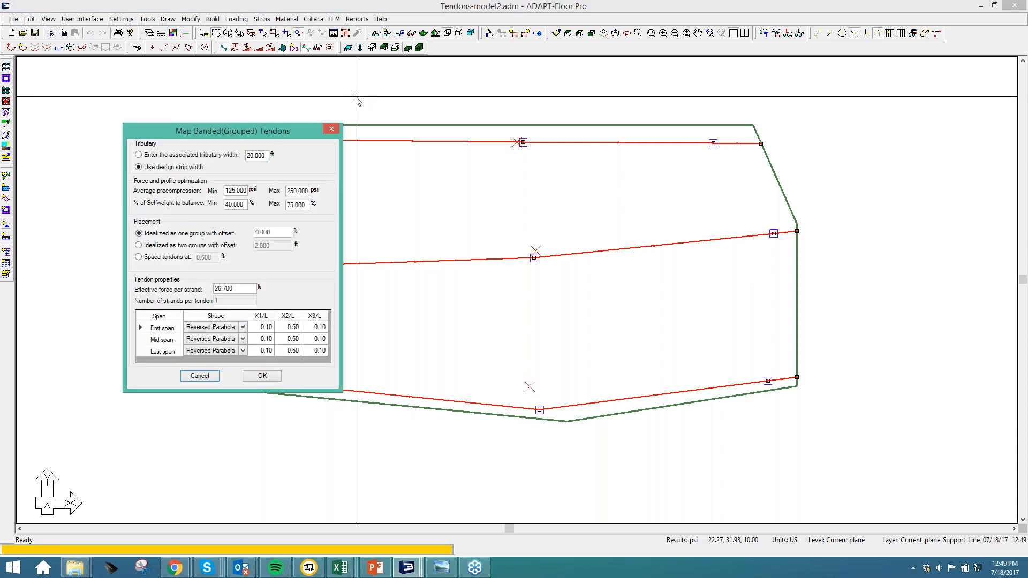
pyautogui.moveTo(229, 127); pyautogui.dragTo(256, 168)
pyautogui.click(172, 193)
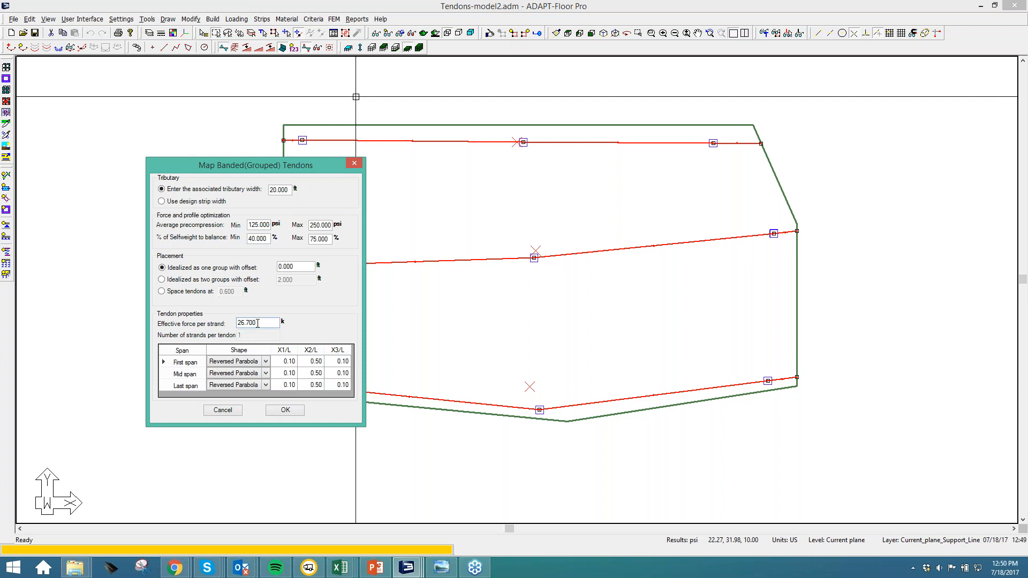
pyautogui.click(285, 411)
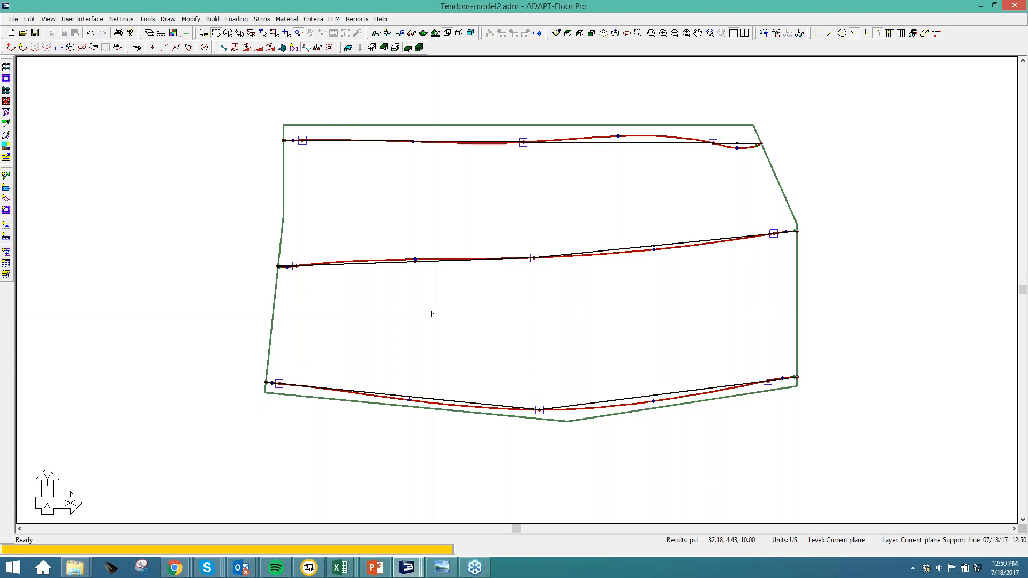
# Step: Show the mapped tendons without the support lines and check the middle tendon's number of strands in its properties
pyautogui.click(348, 46)
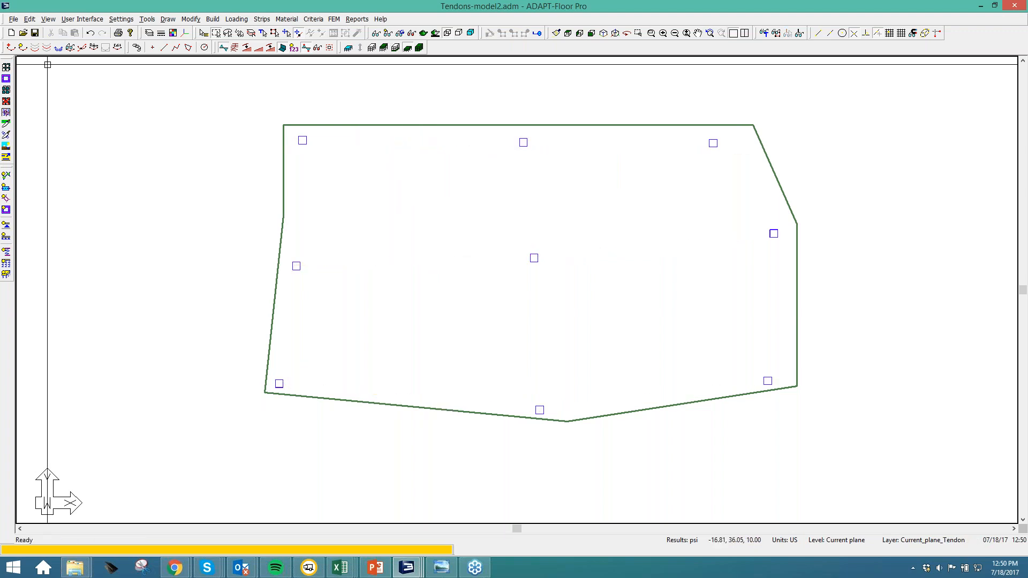
pyautogui.click(22, 47)
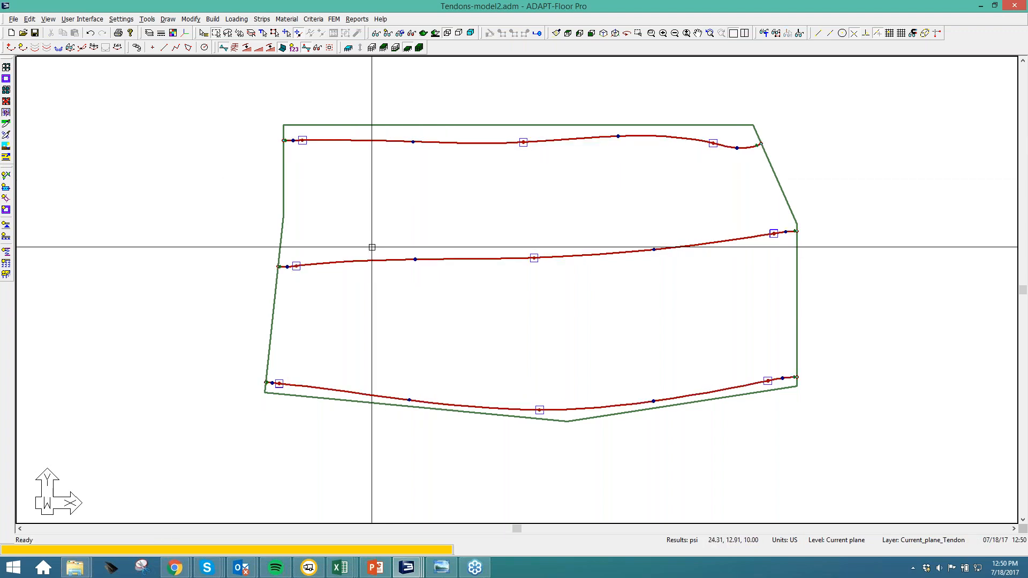
pyautogui.click(357, 260)
pyautogui.doubleClick(356, 260)
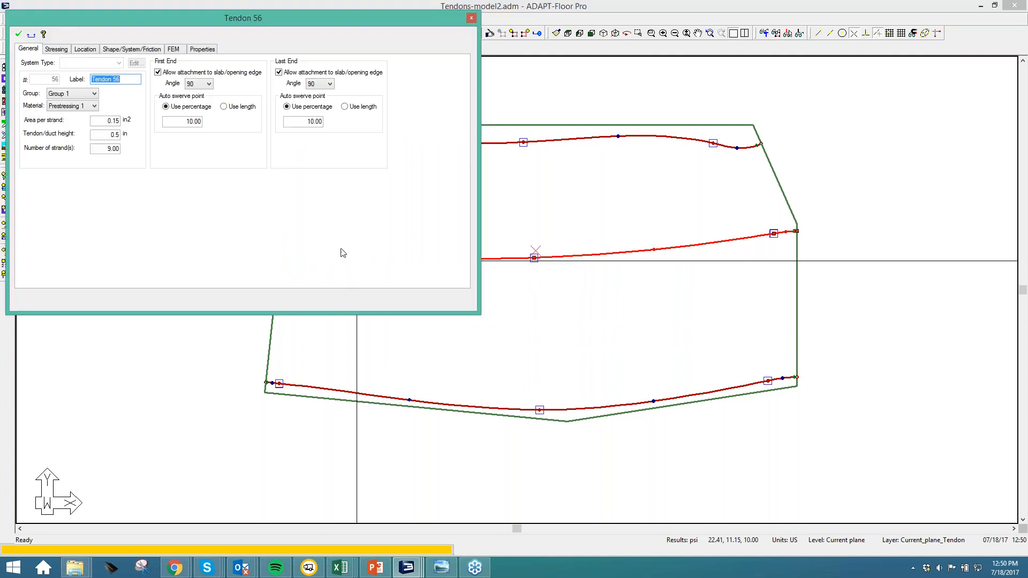
pyautogui.doubleClick(107, 148)
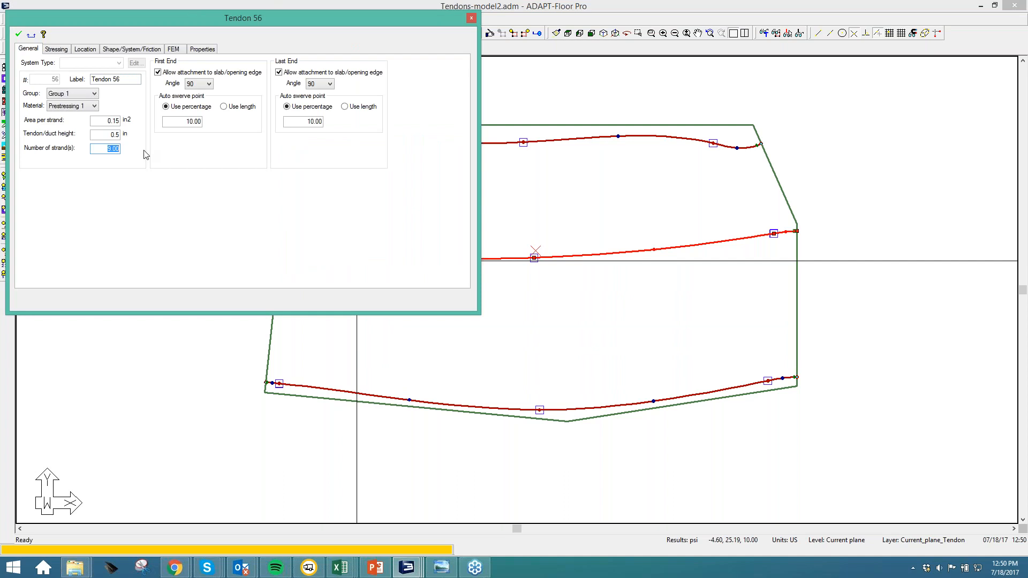
pyautogui.click(472, 20)
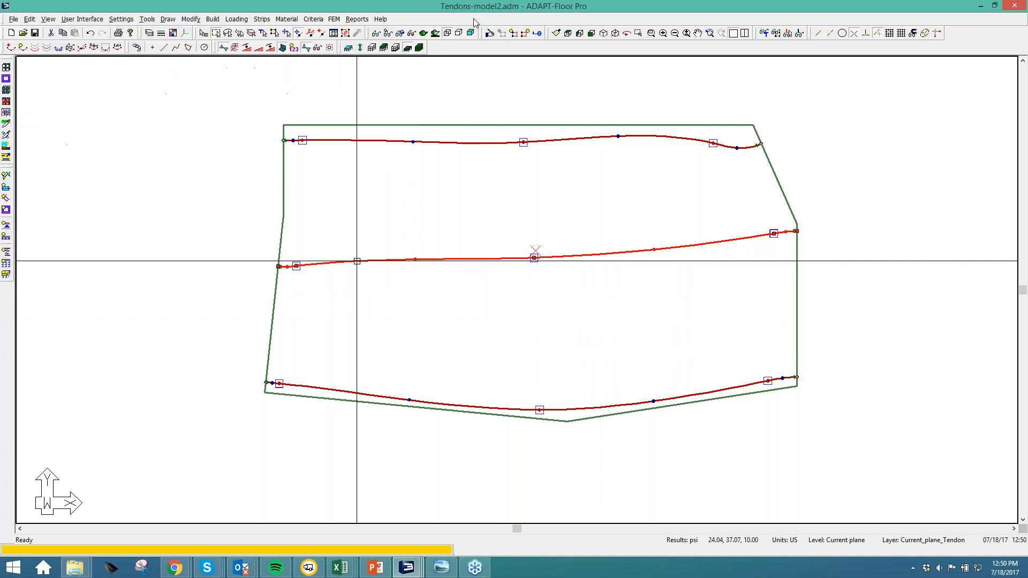
# Step: Analyze the structure for all load combinations and save the analysis results
pyautogui.click(334, 18)
pyautogui.click(358, 99)
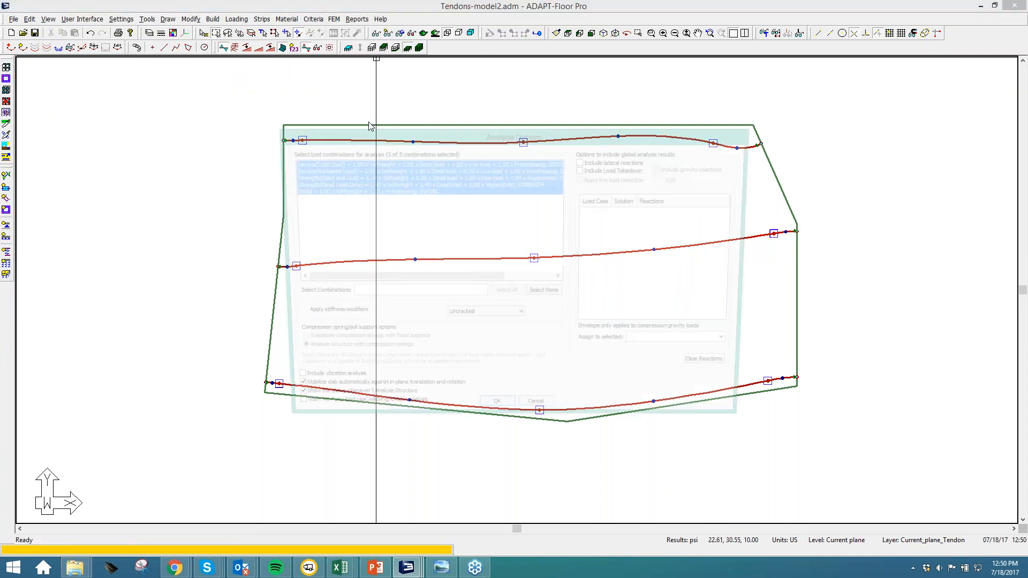
pyautogui.click(489, 416)
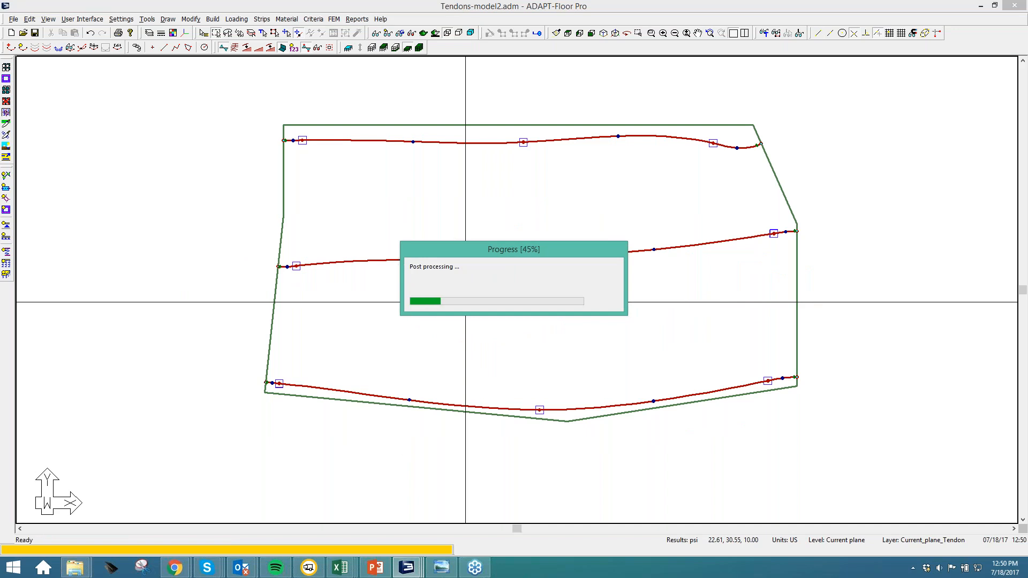
pyautogui.click(482, 308)
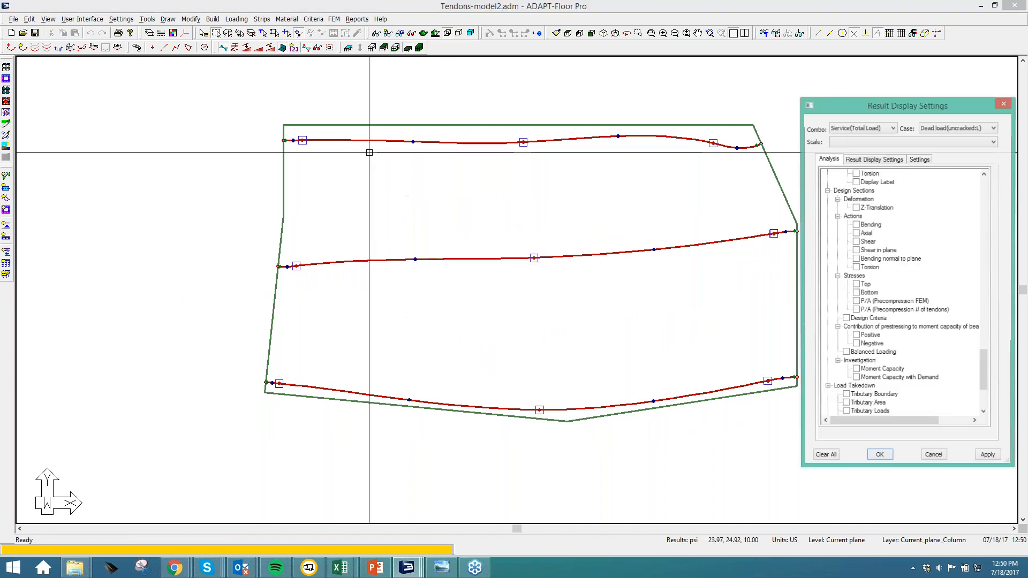
# Step: Run the design of the design sections and save the design results
pyautogui.click(334, 19)
pyautogui.moveTo(368, 159)
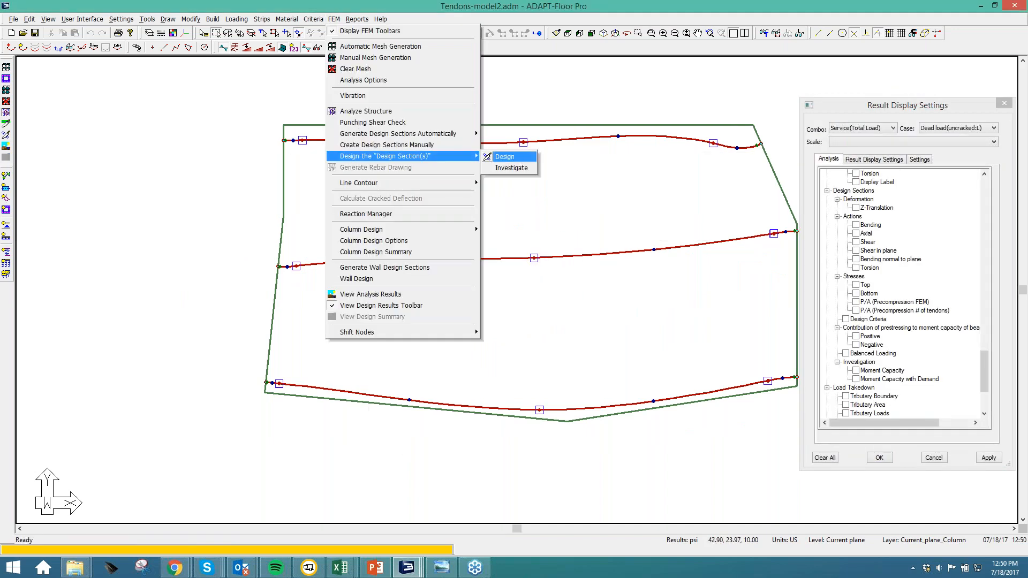
pyautogui.click(505, 156)
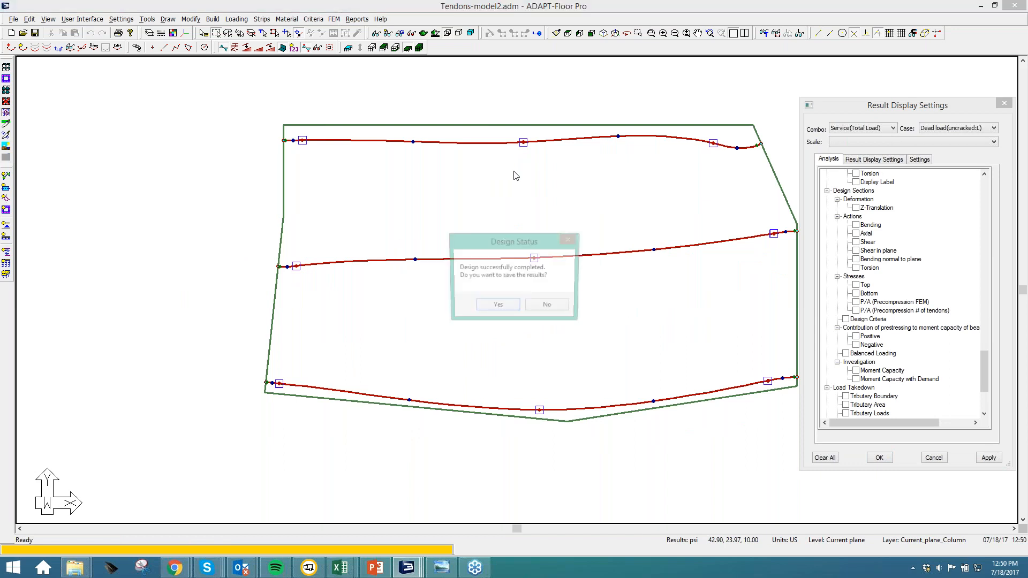
pyautogui.click(511, 308)
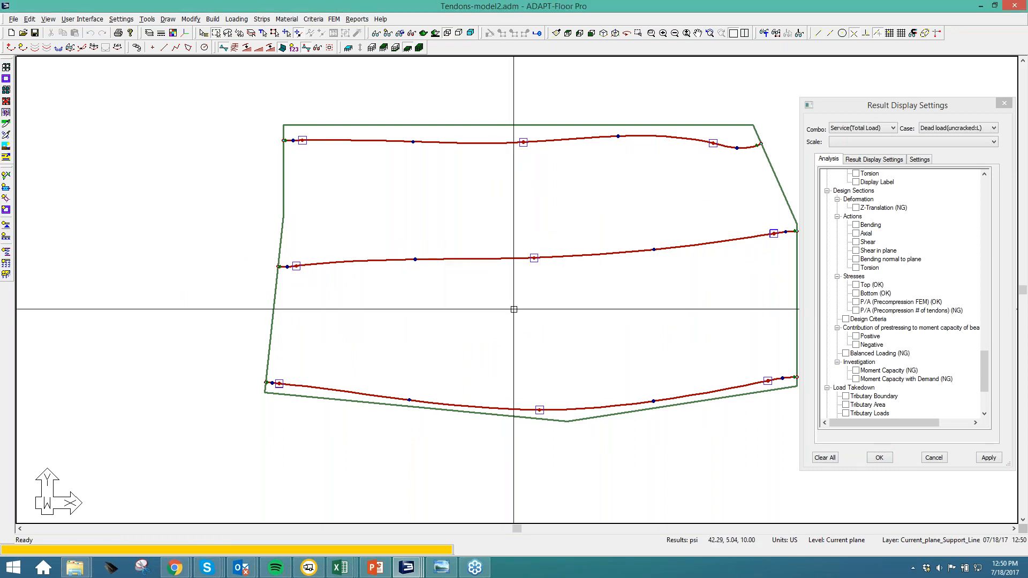
# Step: Hide the tendons, display the X-direction design sections, and review their top, bottom and P/A (Precompression FEM) stresses for Service(Total Load)
pyautogui.click(22, 48)
pyautogui.click(235, 48)
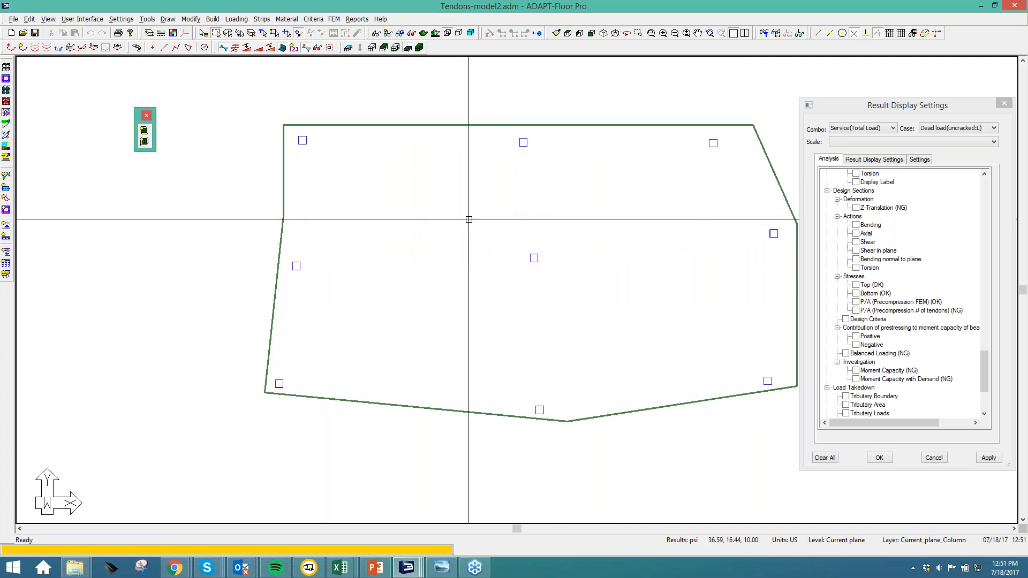
pyautogui.click(145, 131)
pyautogui.click(855, 286)
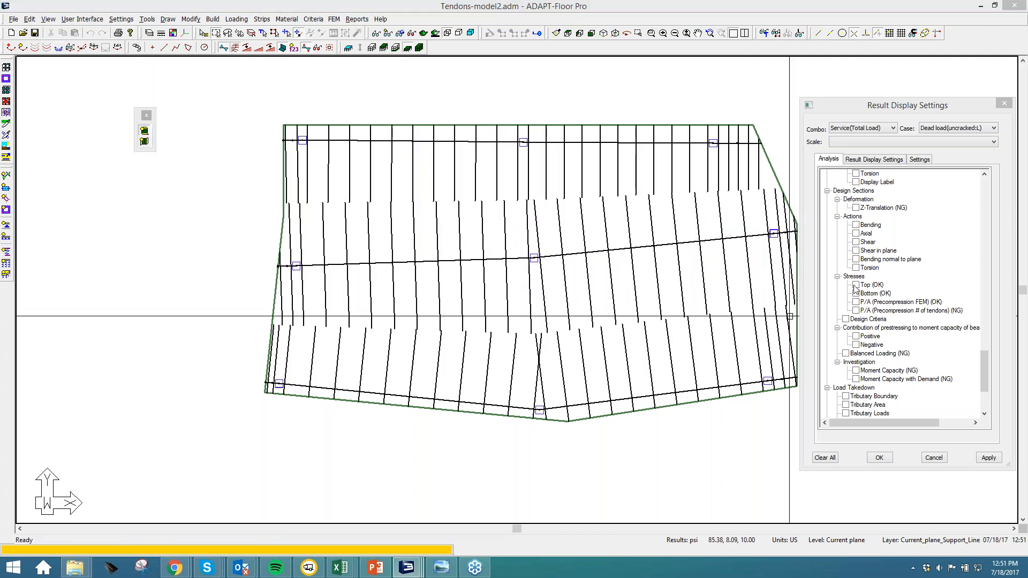
pyautogui.moveTo(732, 285); pyautogui.dragTo(620, 308, button='middle')
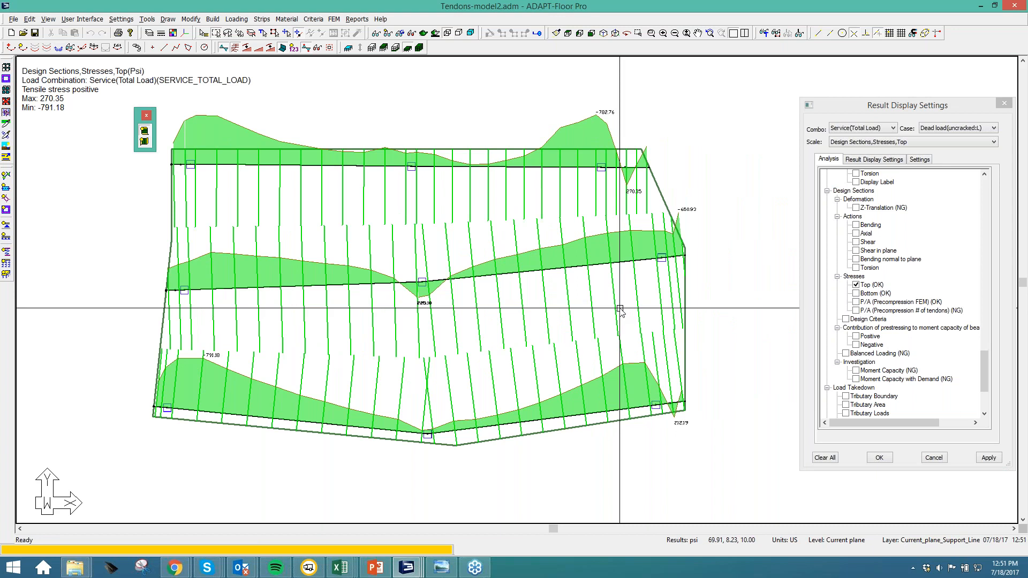
pyautogui.click(855, 293)
pyautogui.click(856, 302)
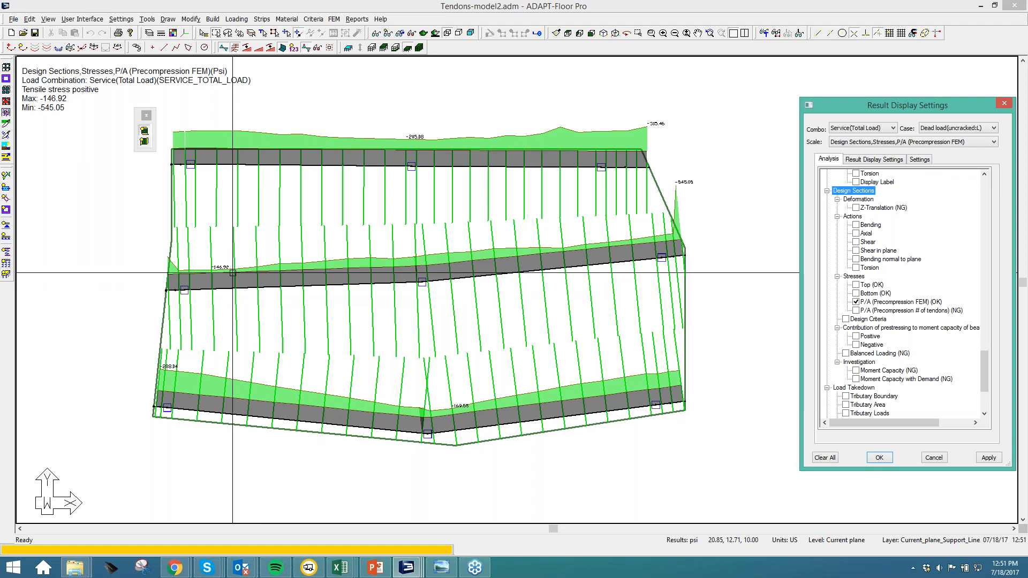
# Step: Put away the current models and switch to Tendons-model1.adm, viewing its full banded and distributed tendon layout
pyautogui.click(998, 103)
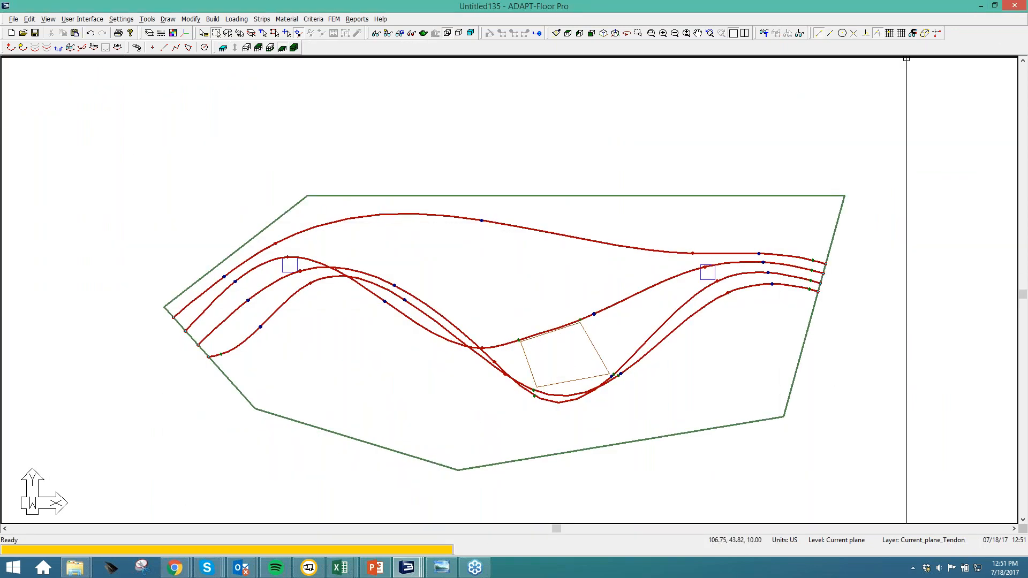
pyautogui.click(981, 6)
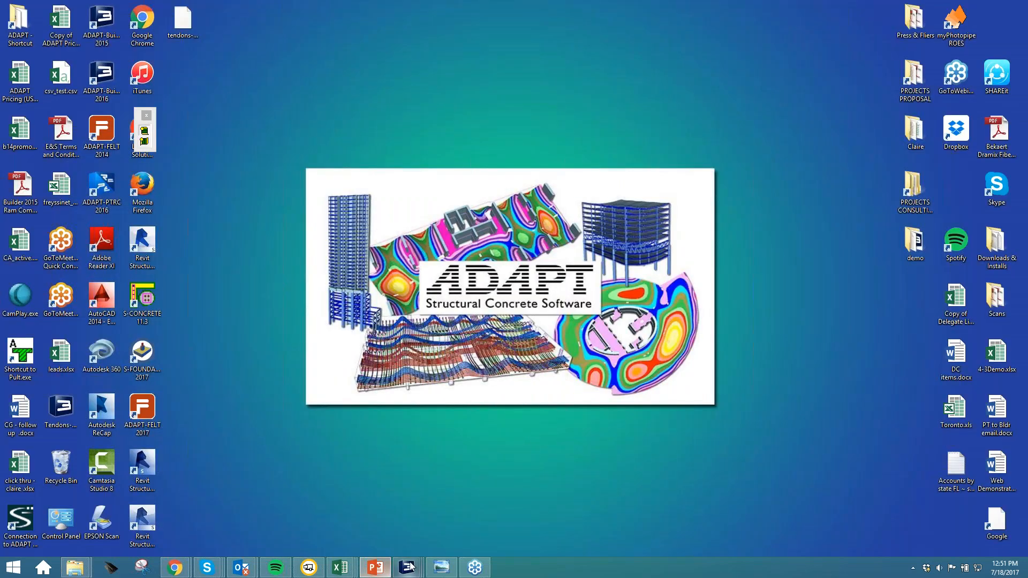
pyautogui.moveTo(411, 566)
pyautogui.click(290, 511)
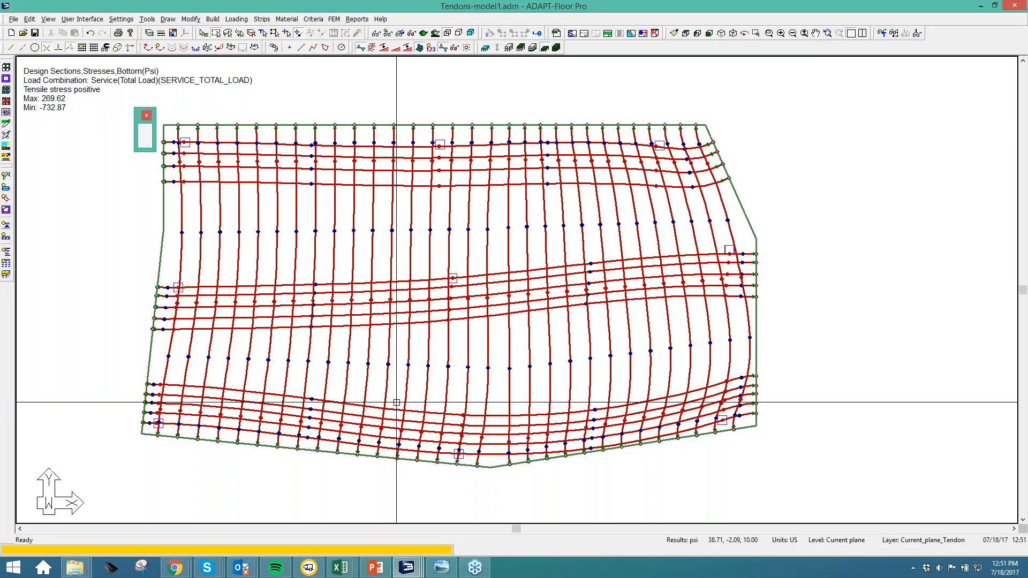
pyautogui.moveTo(396, 402); pyautogui.dragTo(419, 409, button='middle')
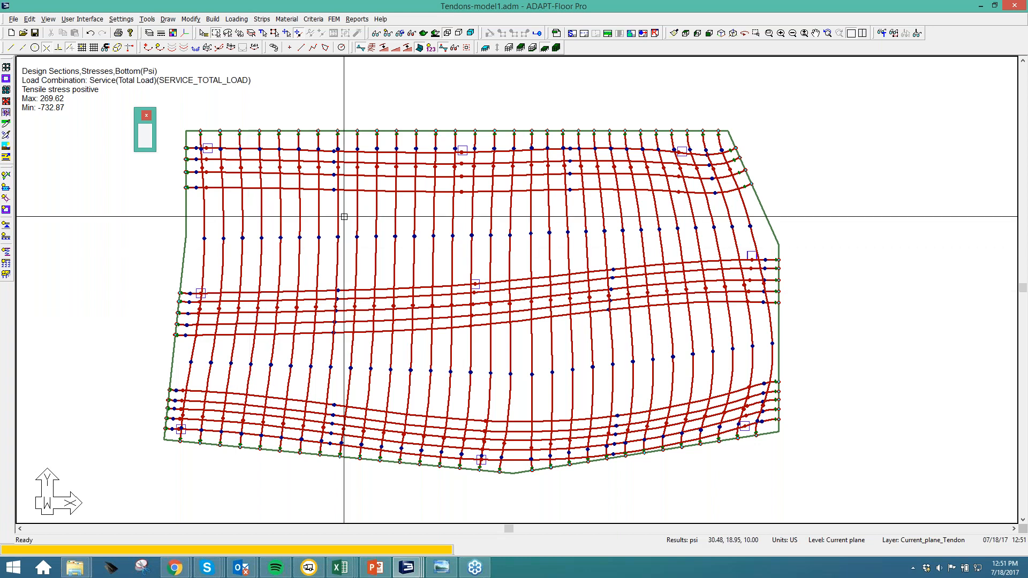
pyautogui.moveTo(344, 217); pyautogui.dragTo(360, 215, button='middle')
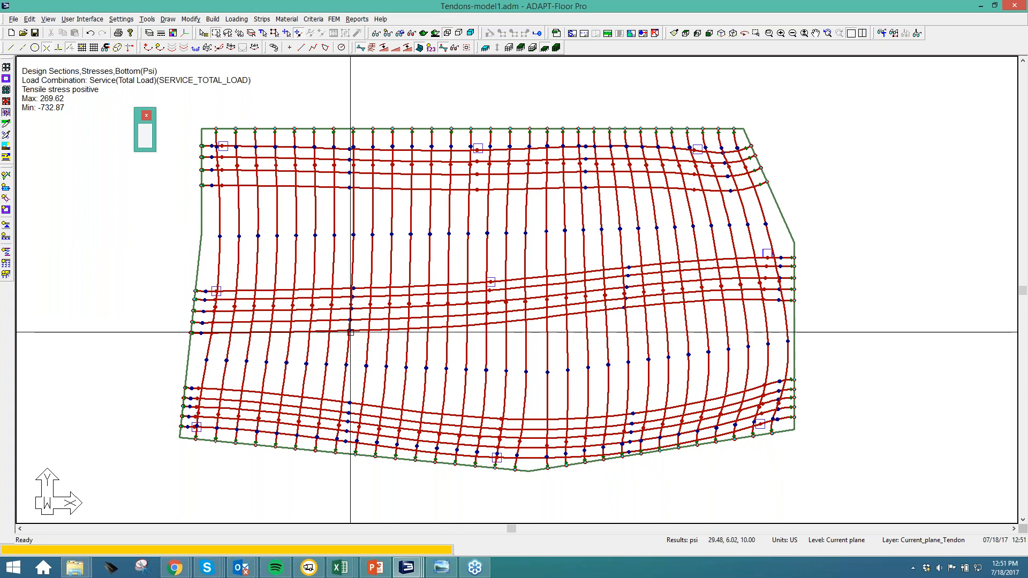
# Step: Start the Dynamic Tendon Editor's Optimizer and select the five middle banded tendons at the low points of their left span
pyautogui.click(261, 48)
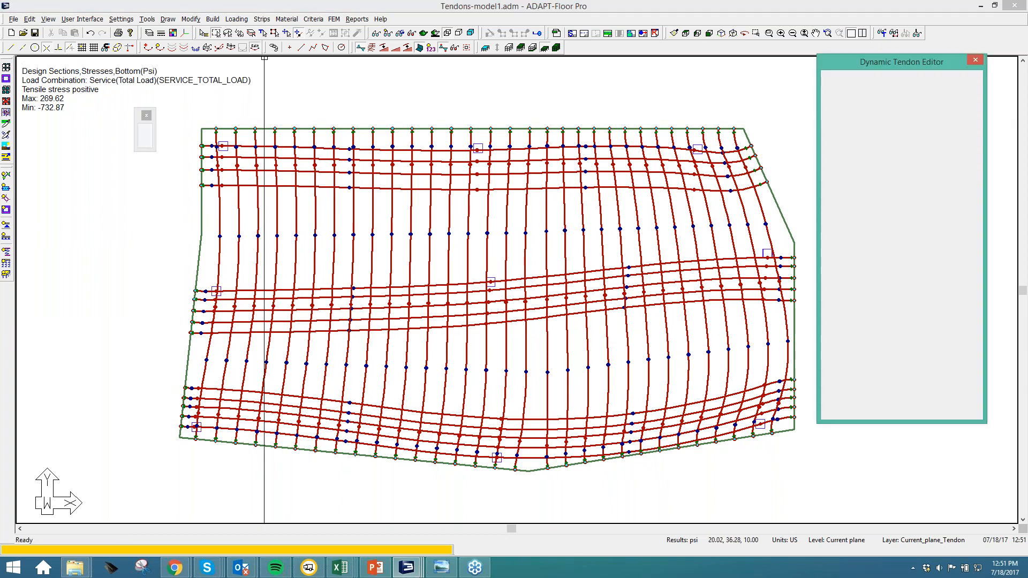
pyautogui.click(913, 90)
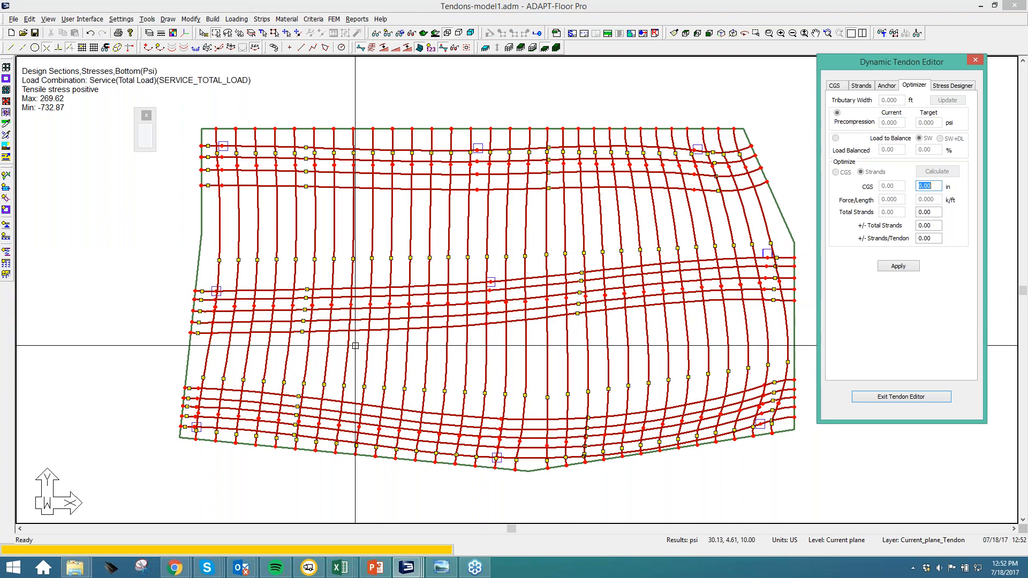
pyautogui.moveTo(338, 355); pyautogui.dragTo(286, 279)
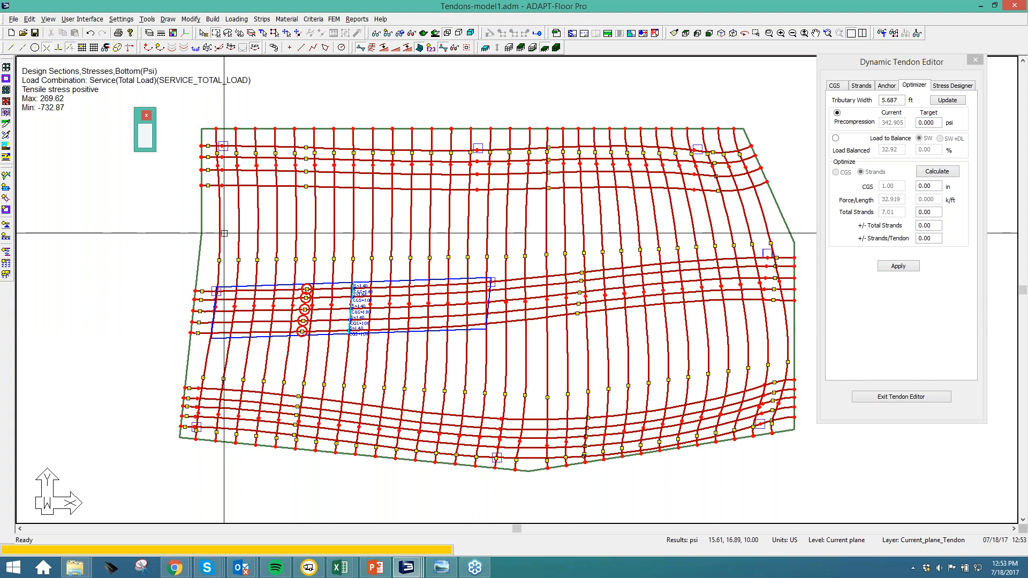
# Step: Display the Idealized Tributary Plan for Support Lines in X-Direction without a user comment
pyautogui.click(607, 33)
pyautogui.click(606, 292)
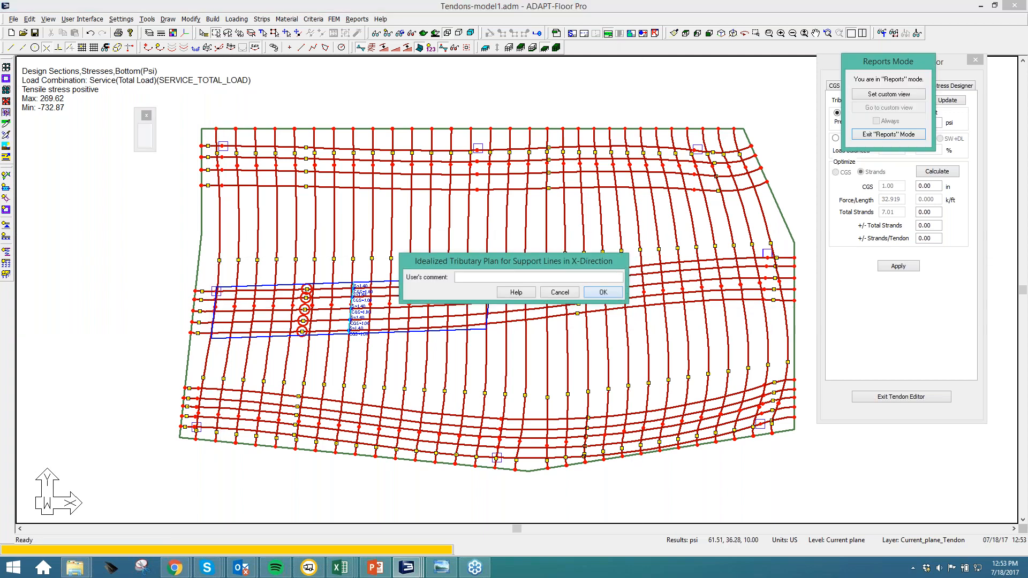
pyautogui.moveTo(236, 301); pyautogui.dragTo(296, 310, button='middle')
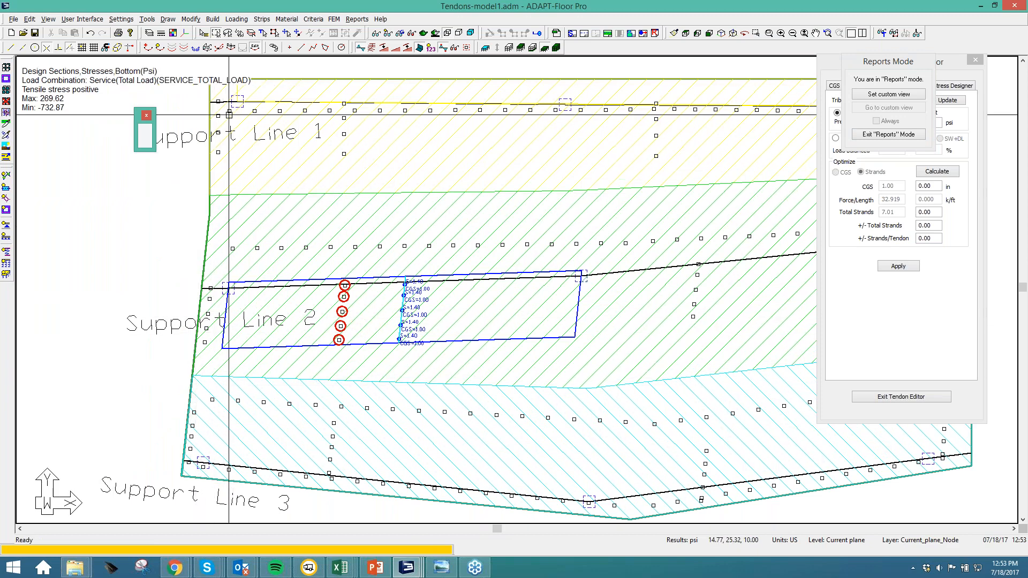
# Step: Dimension the tributary width of Support Line 2 along the left slab edge with a dimension line
pyautogui.click(168, 19)
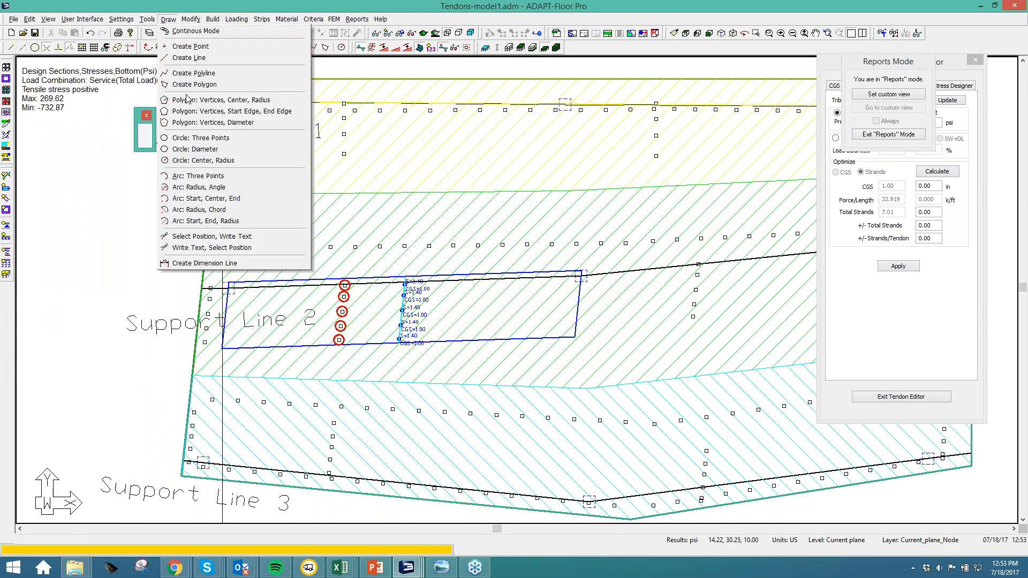
pyautogui.click(182, 263)
pyautogui.click(192, 376)
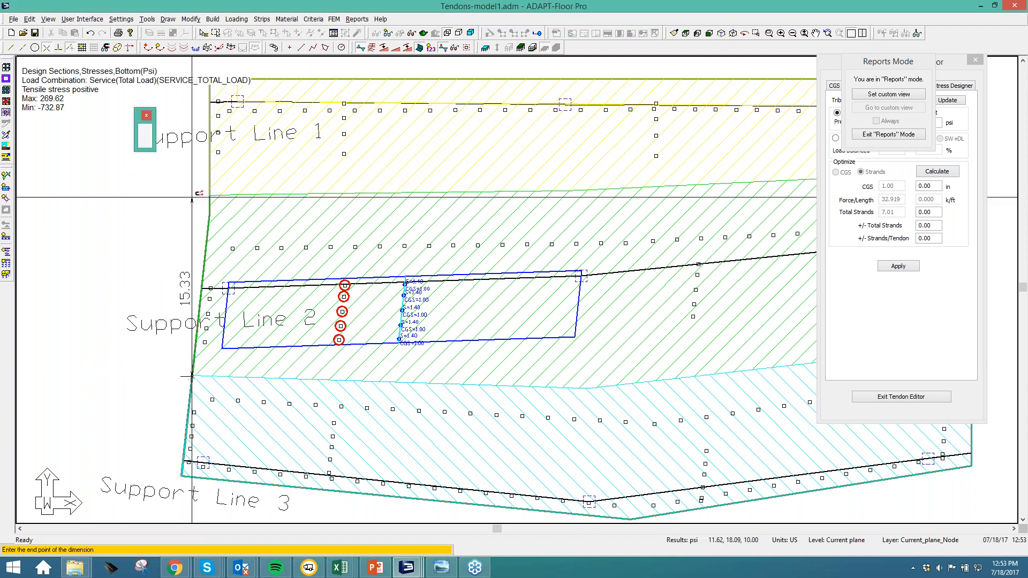
pyautogui.click(209, 196)
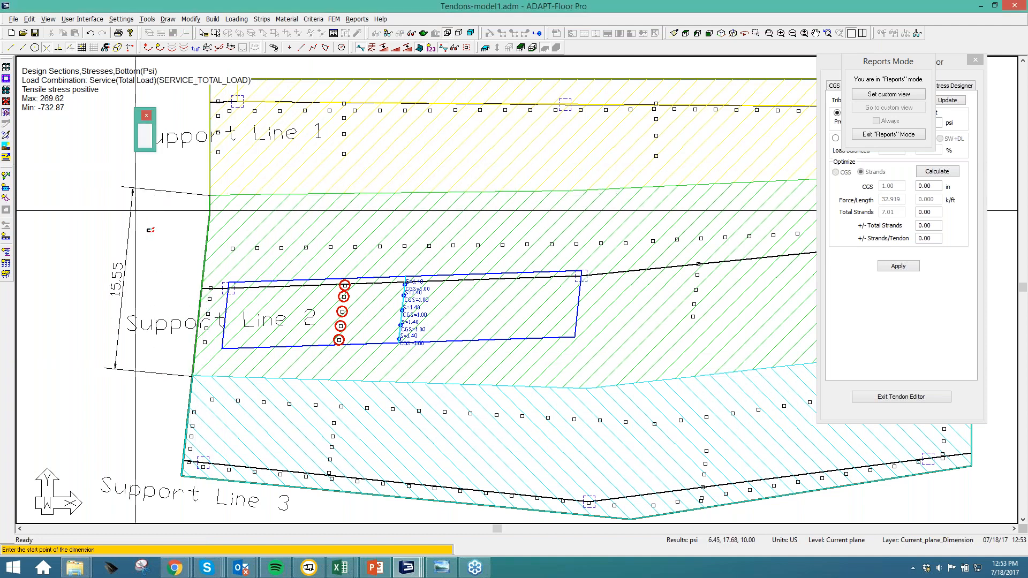
pyautogui.rightClick(137, 255)
pyautogui.click(143, 260)
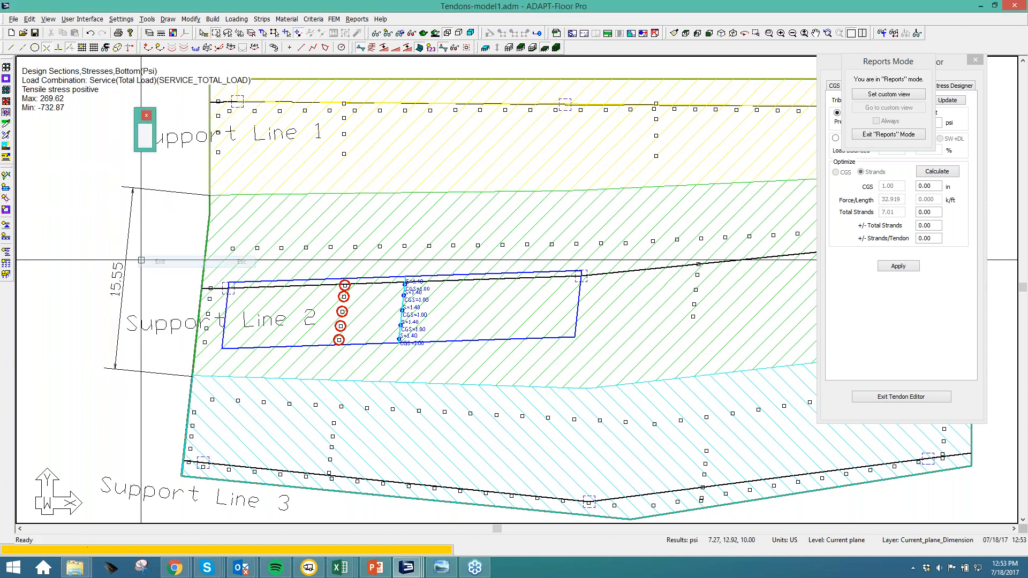
# Step: Delete the tributary width dimension line and exit Reports mode to return to the tendon layout
pyautogui.press('Delete')
pyautogui.moveTo(407, 294); pyautogui.dragTo(378, 265, button='middle')
pyautogui.click(870, 135)
# Step: Set the selected tendons' tributary width to 15.500 ft and update the tributary region
pyautogui.moveTo(898, 101); pyautogui.dragTo(880, 100)
pyautogui.write('1.000')
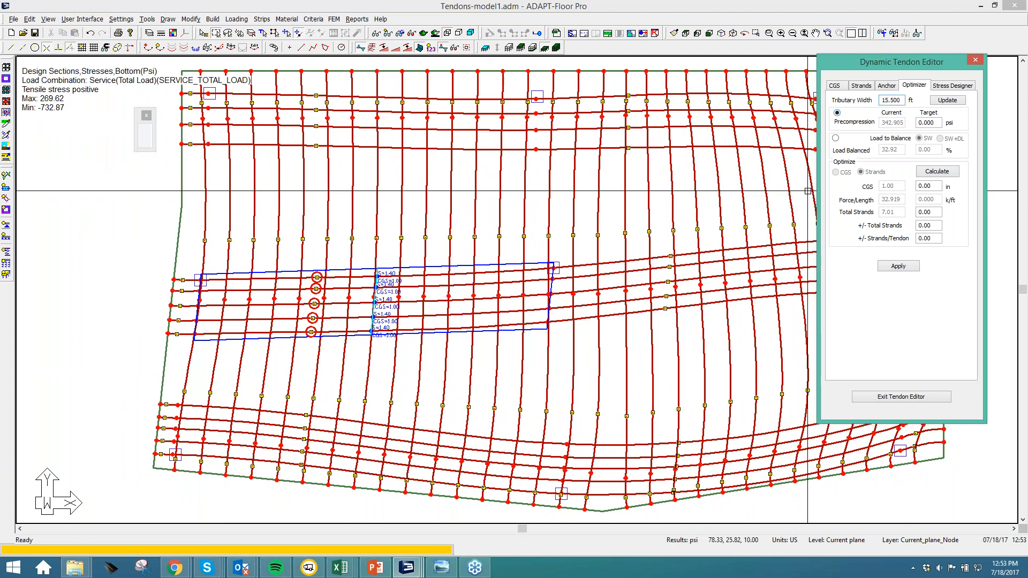
pyautogui.click(955, 103)
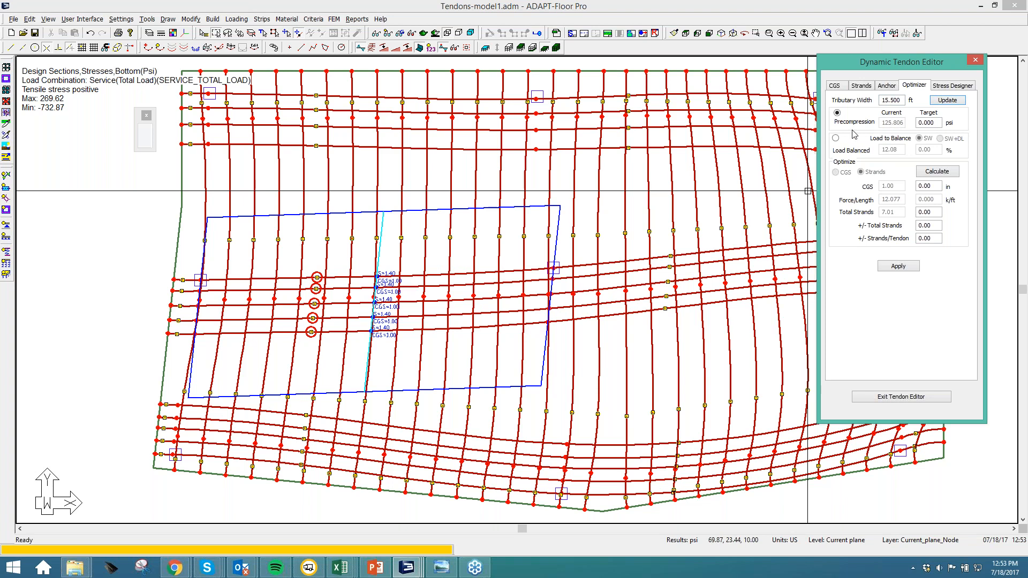
# Step: Calculate the strands needed for a target precompression of 200 psi and apply them to the five selected tendons
pyautogui.moveTo(937, 122); pyautogui.dragTo(919, 123)
pyautogui.click(941, 173)
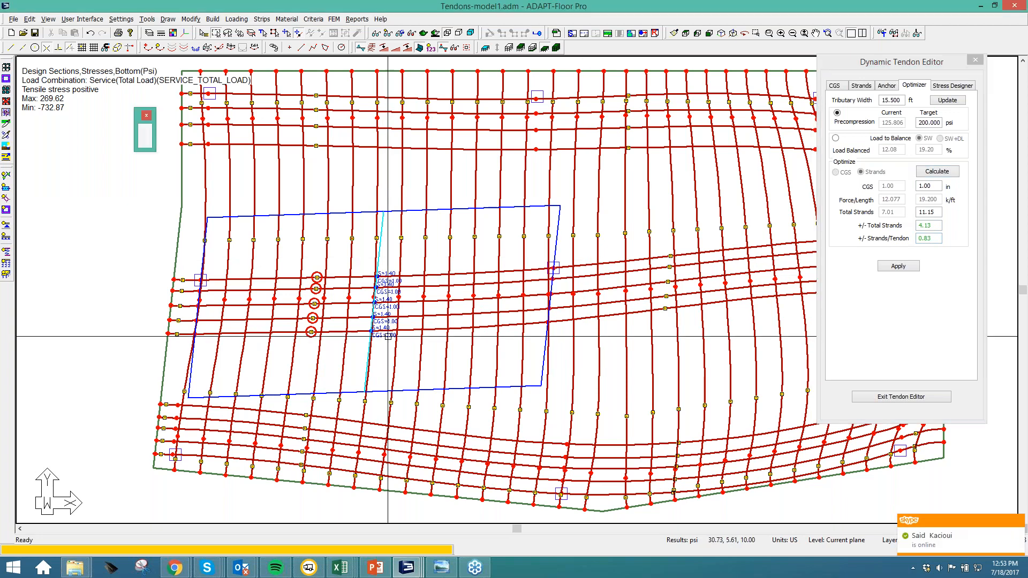
pyautogui.scroll(2, 388, 311)
pyautogui.scroll(1, 388, 311)
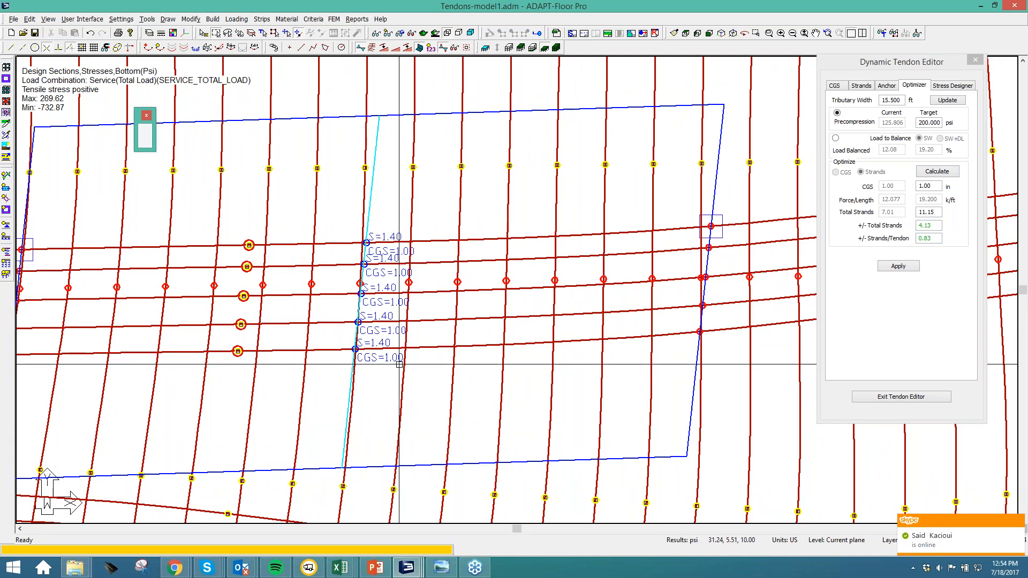
pyautogui.click(885, 268)
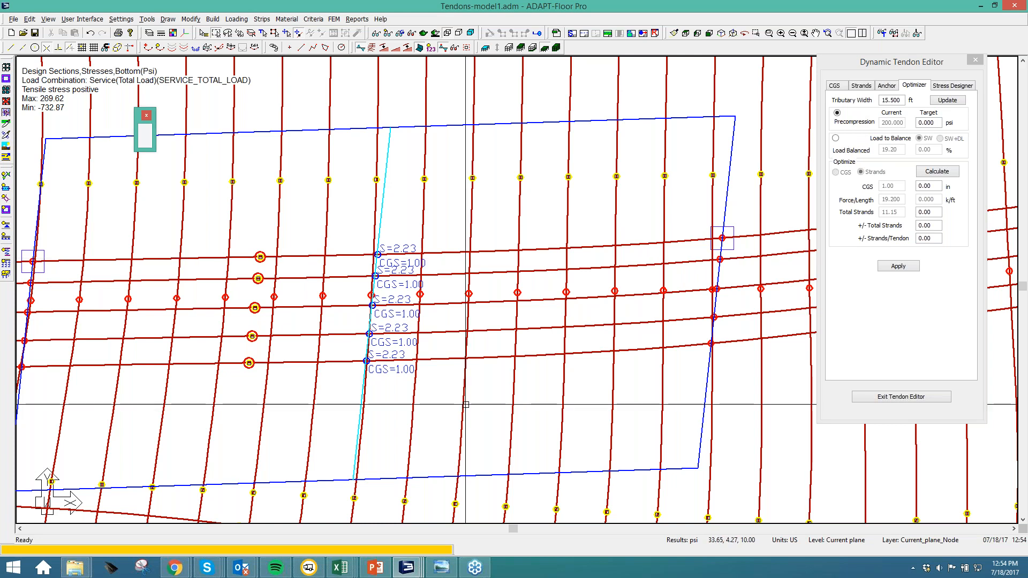
# Step: Switch to the PowerPoint presentation
pyautogui.click(378, 568)
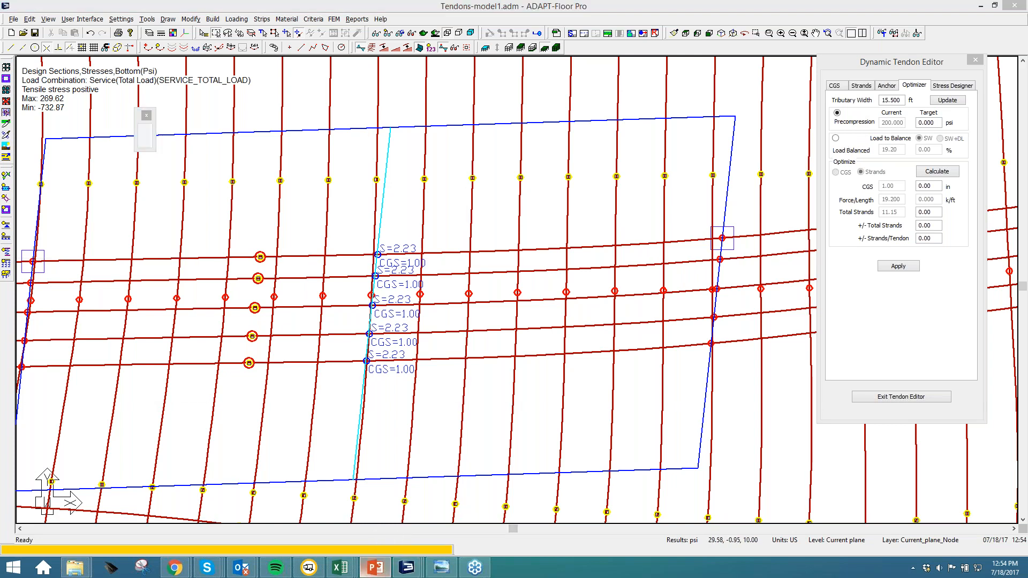